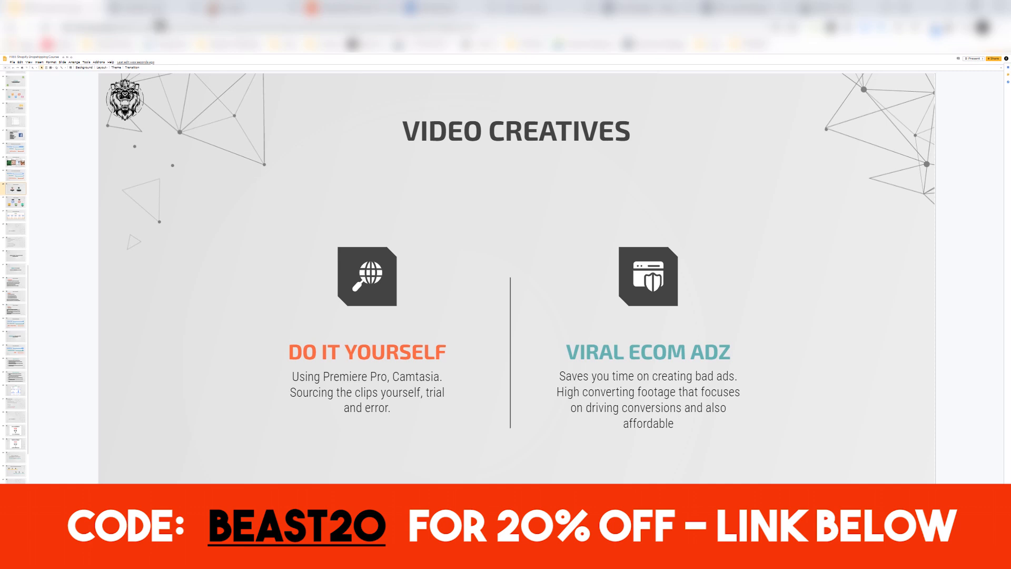
# Step: Switch to the Viral Ecom Adz website and look over its ad editing services options and home page
pyautogui.click(159, 8)
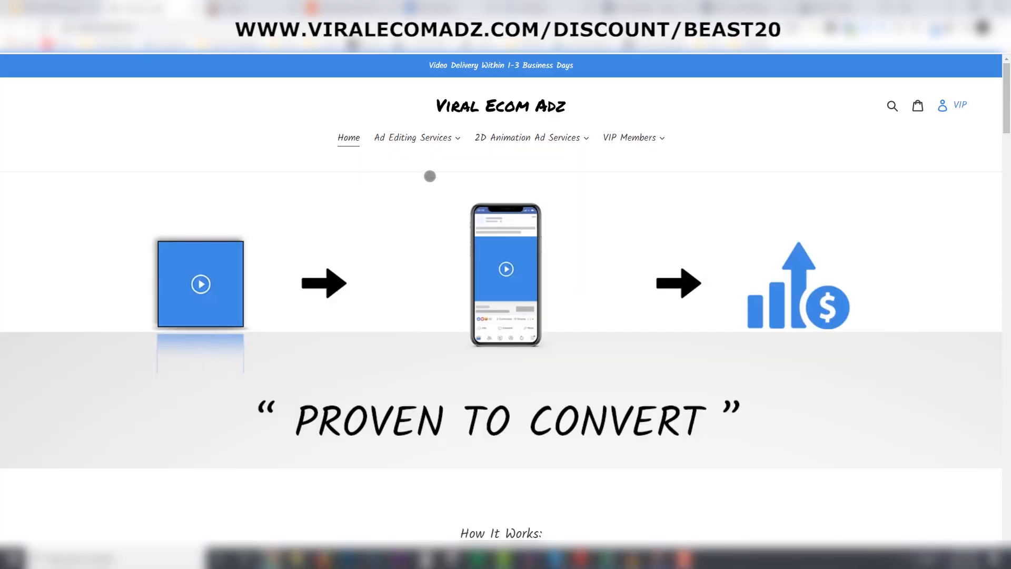
pyautogui.click(448, 140)
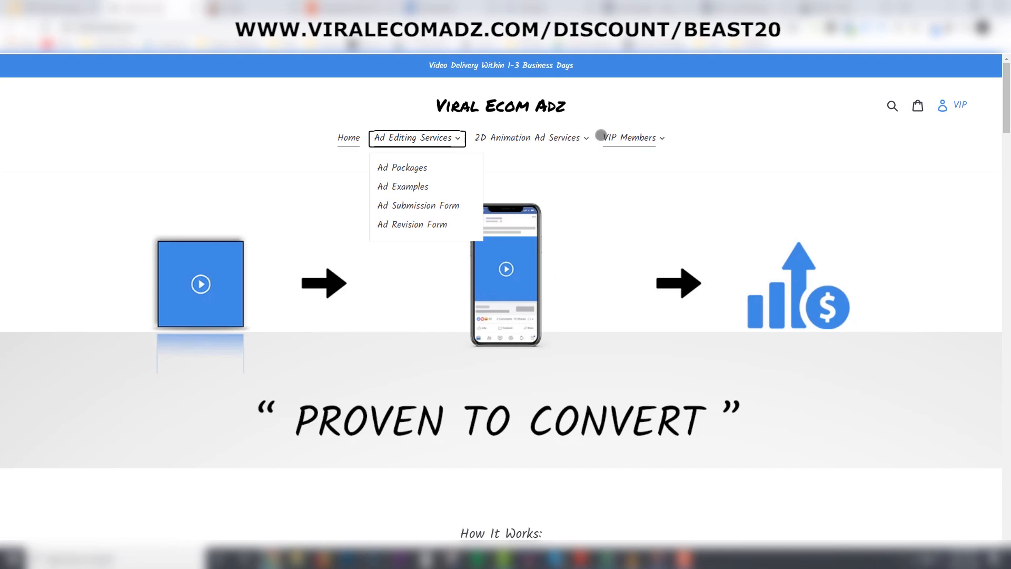
pyautogui.moveTo(1007, 118)
pyautogui.mouseDown()
pyautogui.moveTo(991, 239)
pyautogui.moveTo(997, 116)
pyautogui.mouseUp()
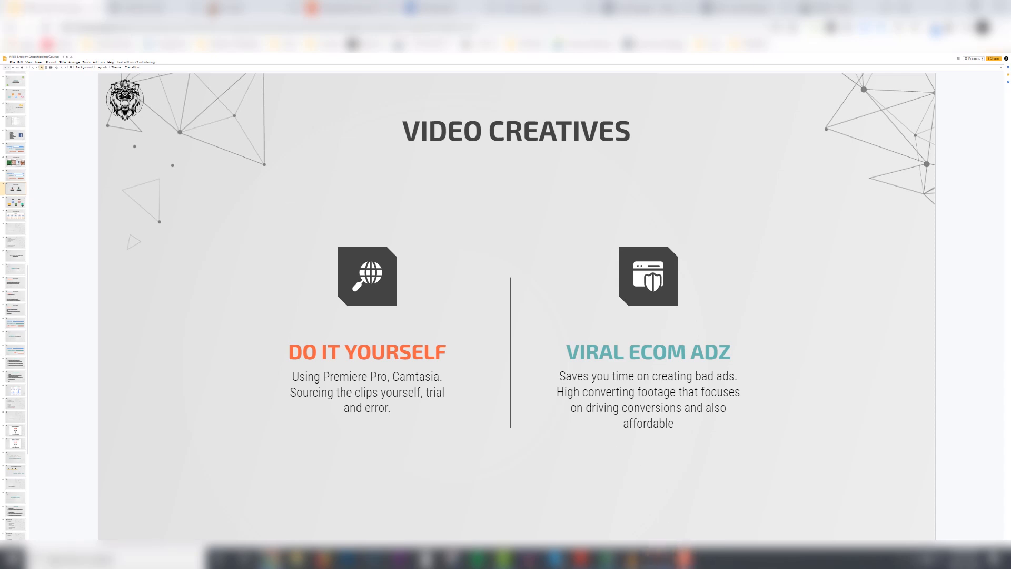
# Step: Watch the Nail Polish Remover (1).mp4 ad in VLC media player with the sound muted, skipping ahead to its ending, and minimize the player
pyautogui.moveTo(632, 557)
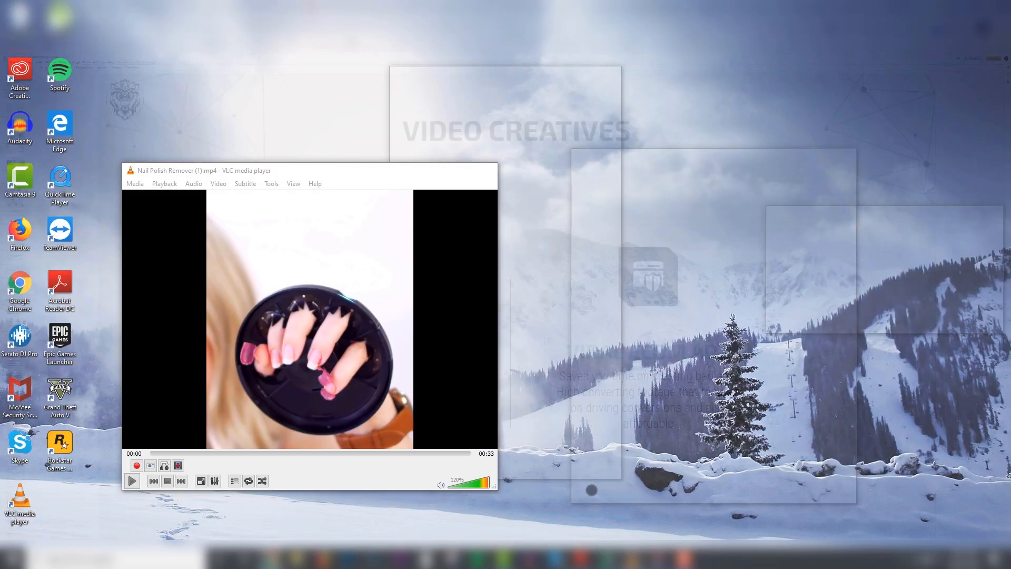
pyautogui.click(632, 495)
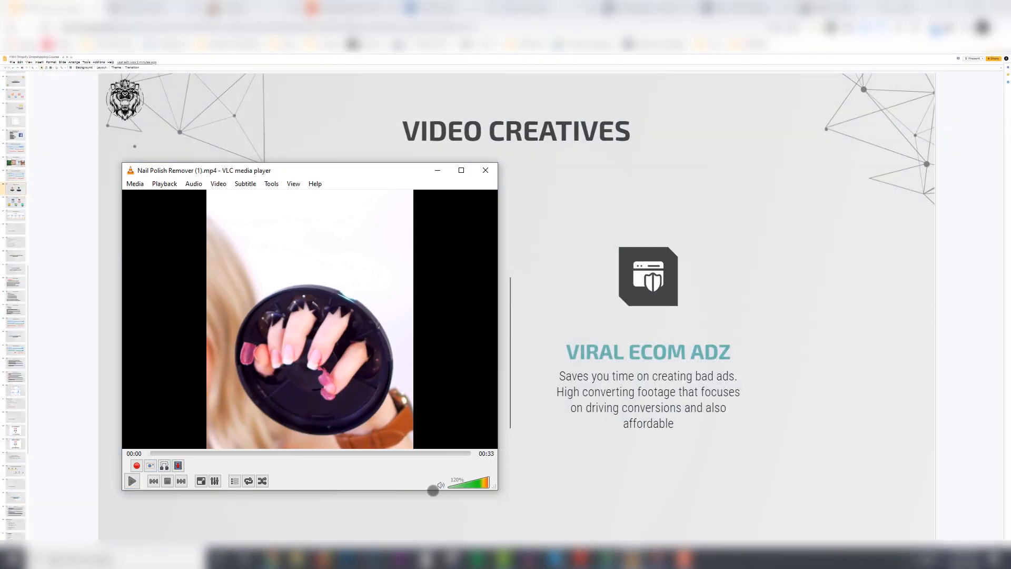
pyautogui.click(448, 485)
pyautogui.click(131, 480)
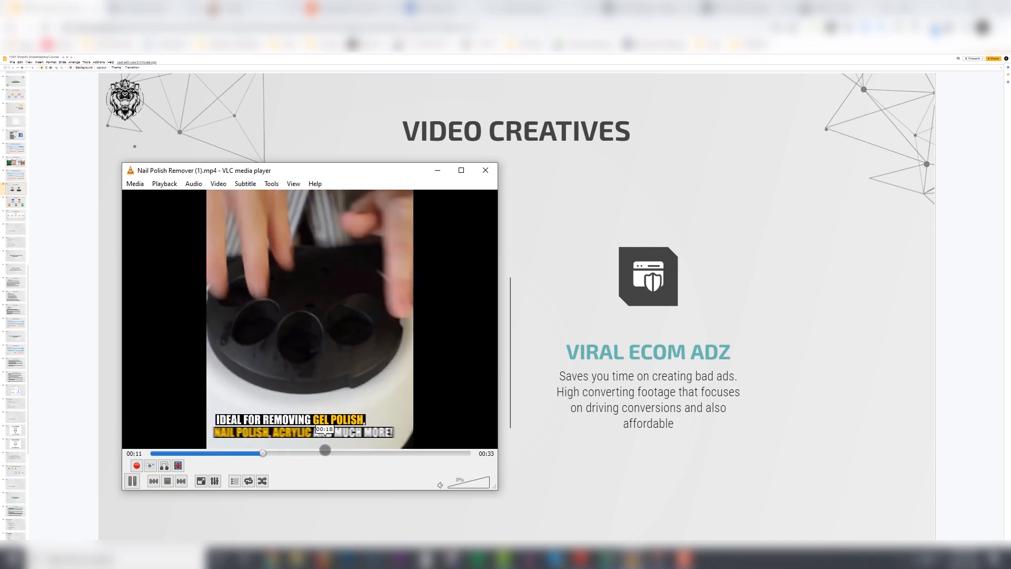
pyautogui.click(340, 452)
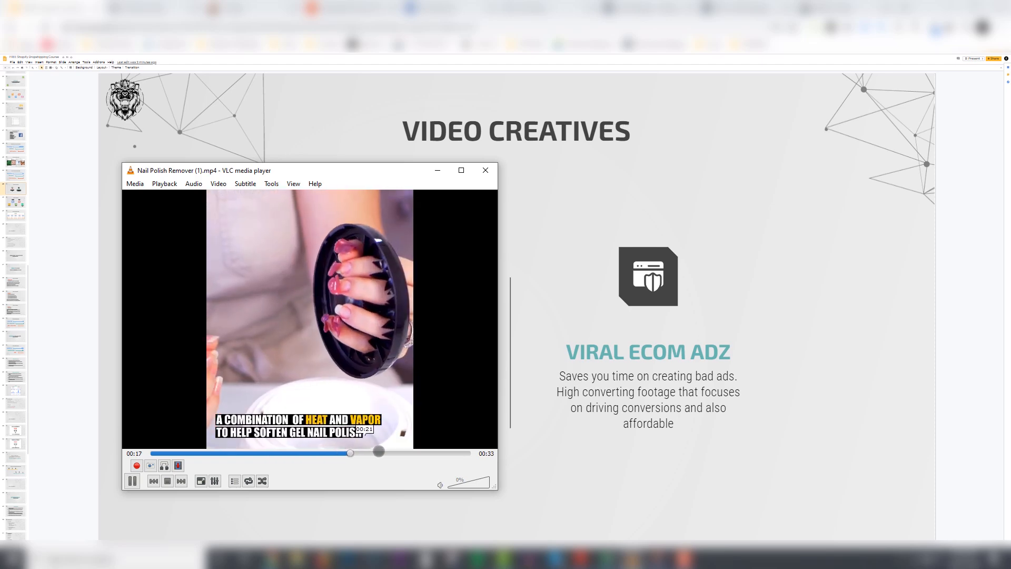
pyautogui.click(382, 451)
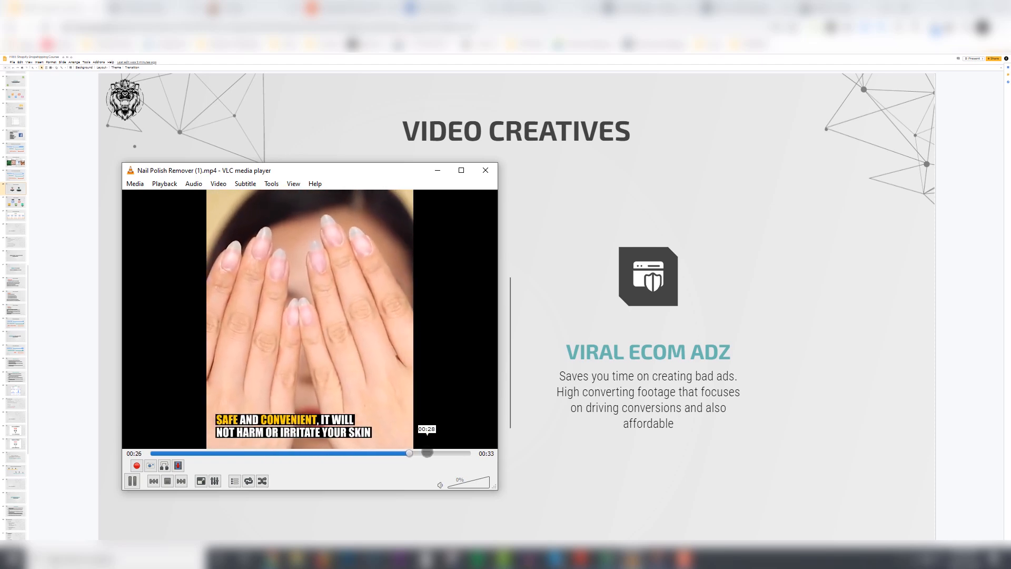
pyautogui.click(451, 452)
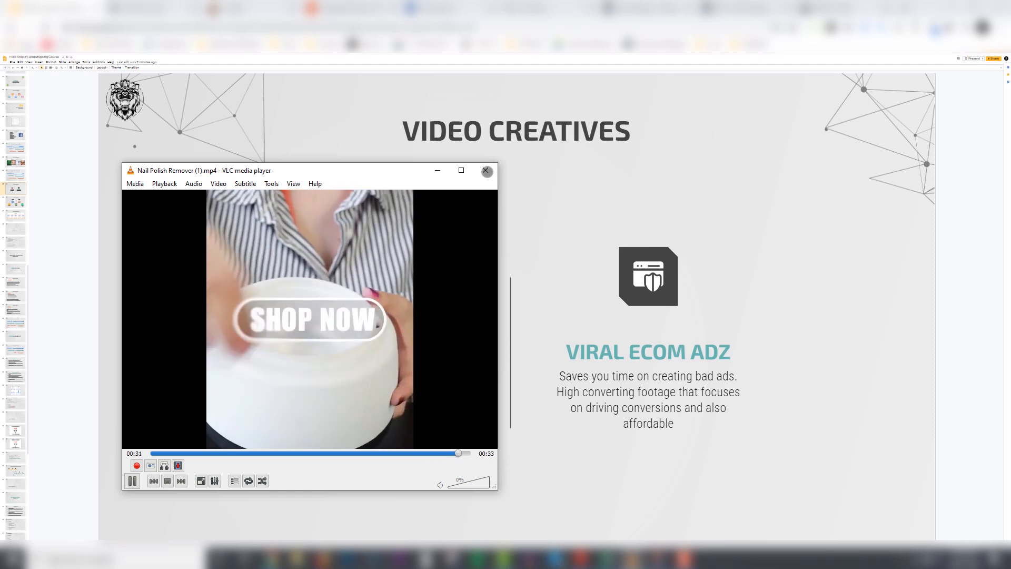
pyautogui.click(437, 170)
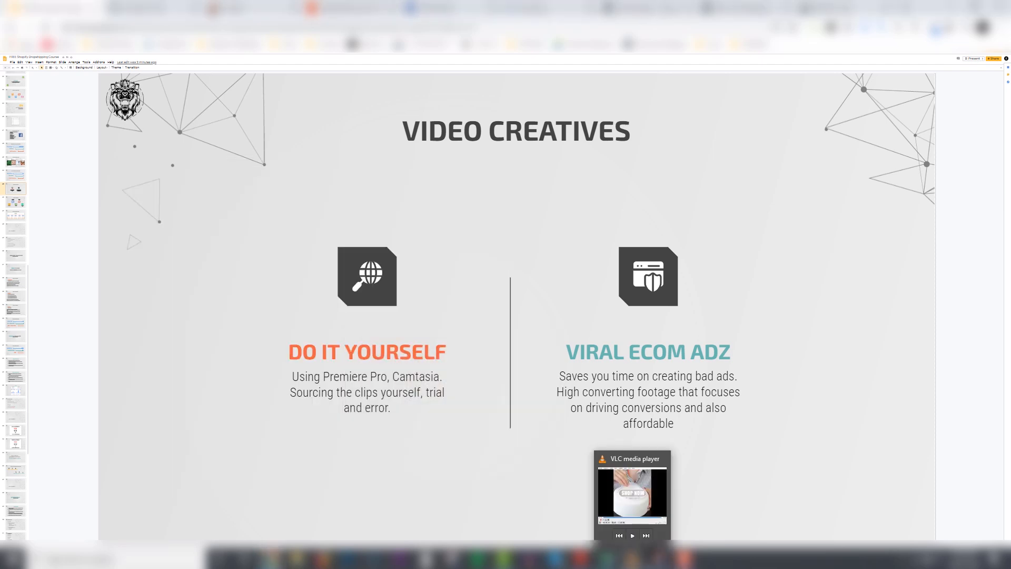
# Step: Watch the second Nail Polish Remover ad in the other video player, moving its window over the slide, and minimize it
pyautogui.moveTo(657, 558)
pyautogui.click(659, 497)
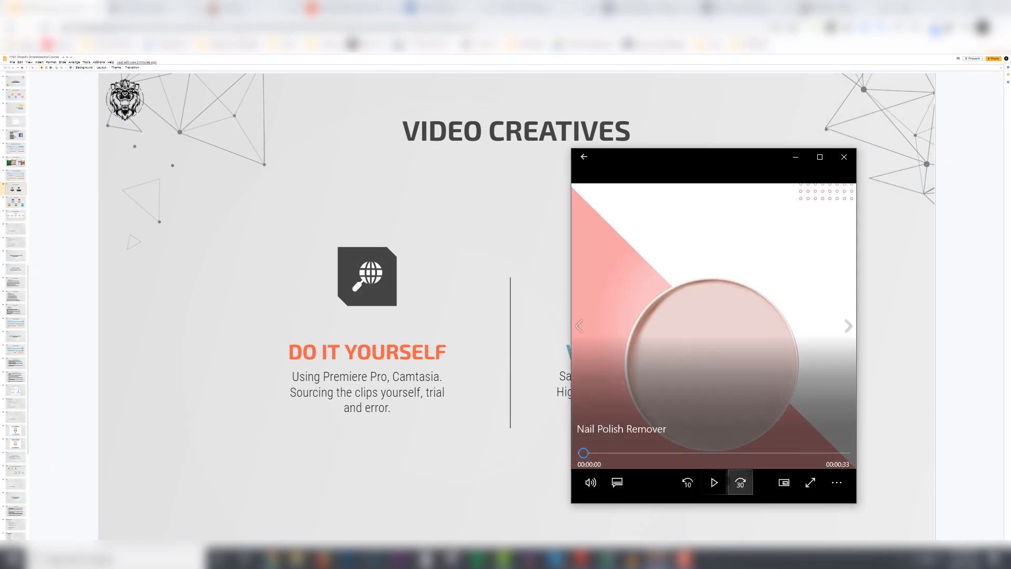
pyautogui.click(714, 482)
pyautogui.moveTo(619, 154); pyautogui.dragTo(348, 130)
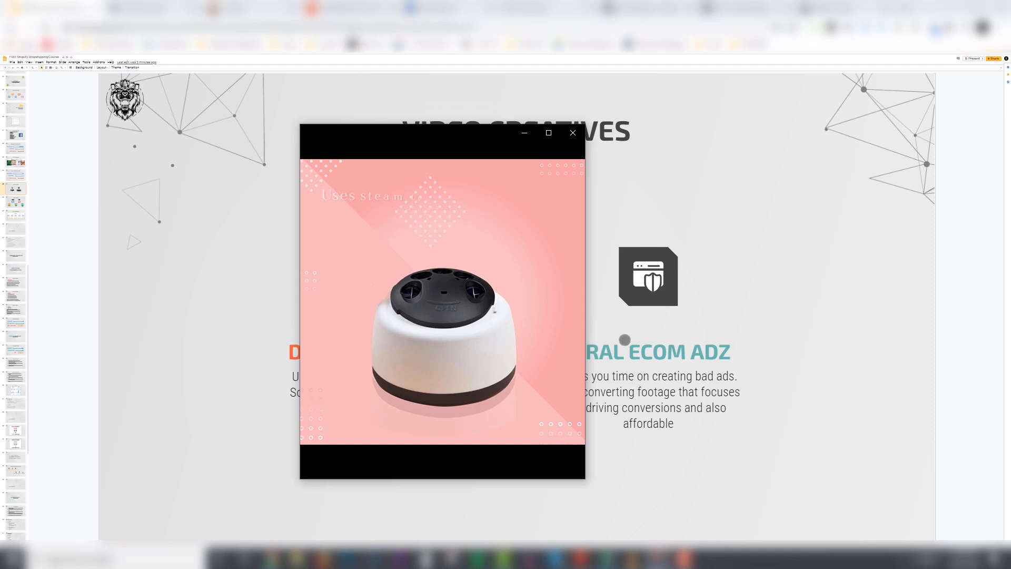
pyautogui.moveTo(334, 176)
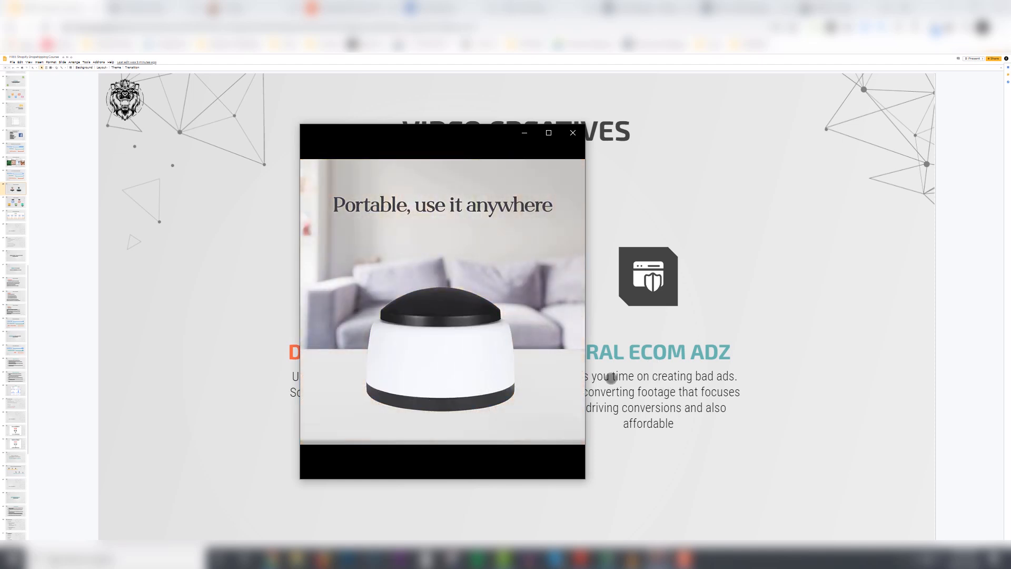
pyautogui.moveTo(552, 429)
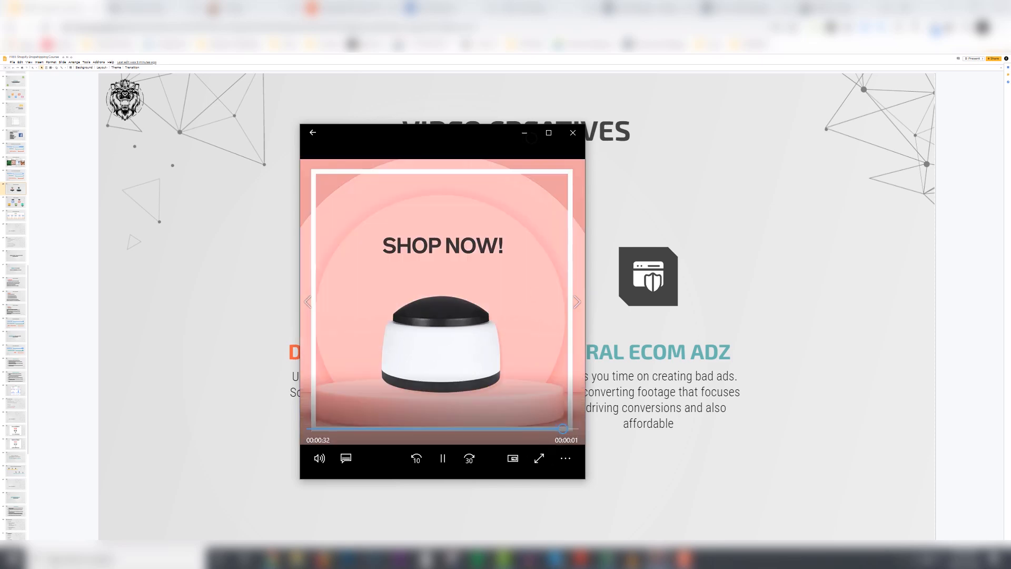
pyautogui.click(525, 132)
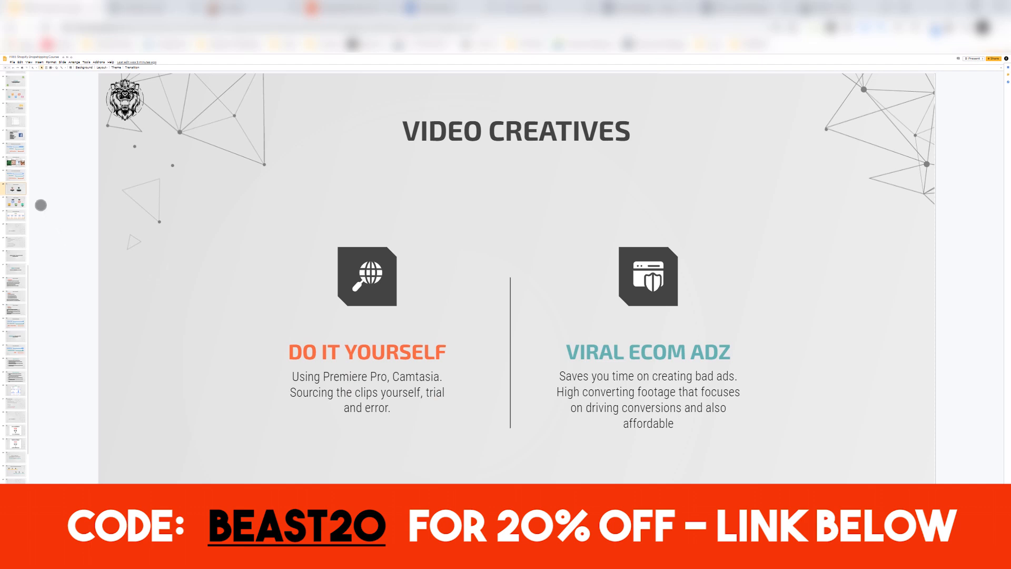
# Step: Go through the presentation slides on the FB process and the testing structure, continuing to the slide after them
pyautogui.click(17, 202)
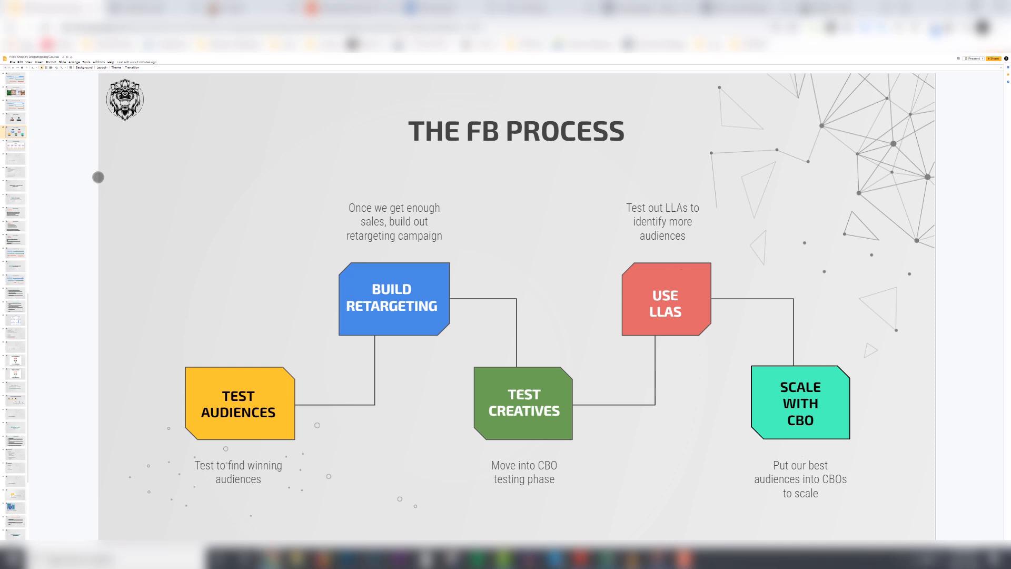
pyautogui.click(20, 146)
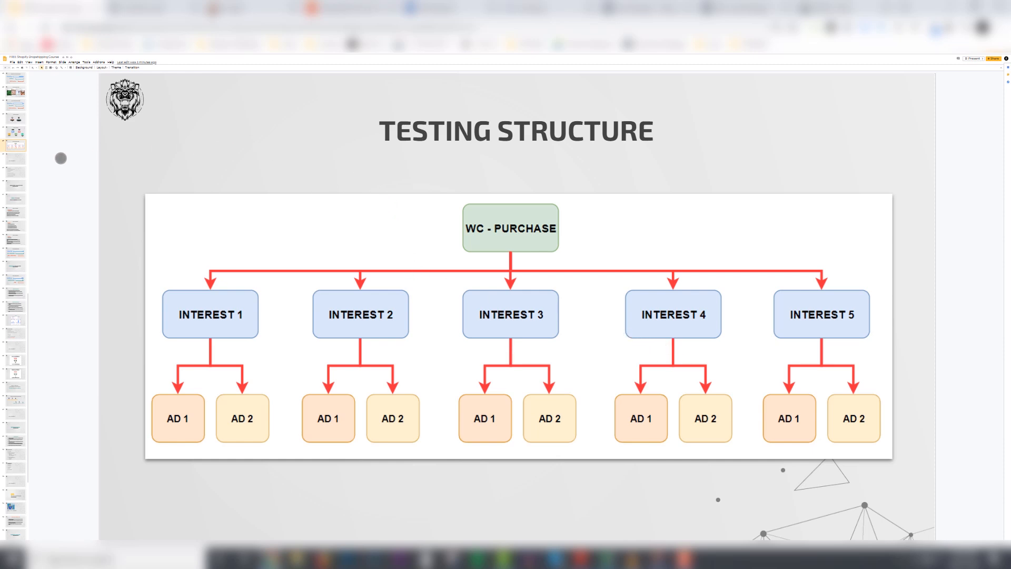
pyautogui.click(6, 156)
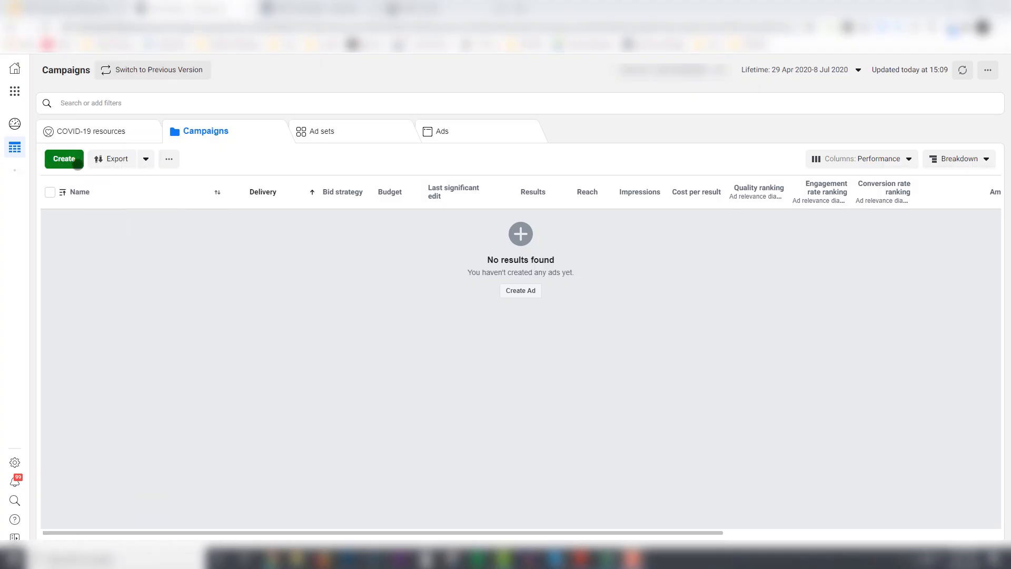
# Step: Create a new campaign named "Nail Polisher" in Facebook Ads Manager with Conversions as the objective
pyautogui.click(64, 159)
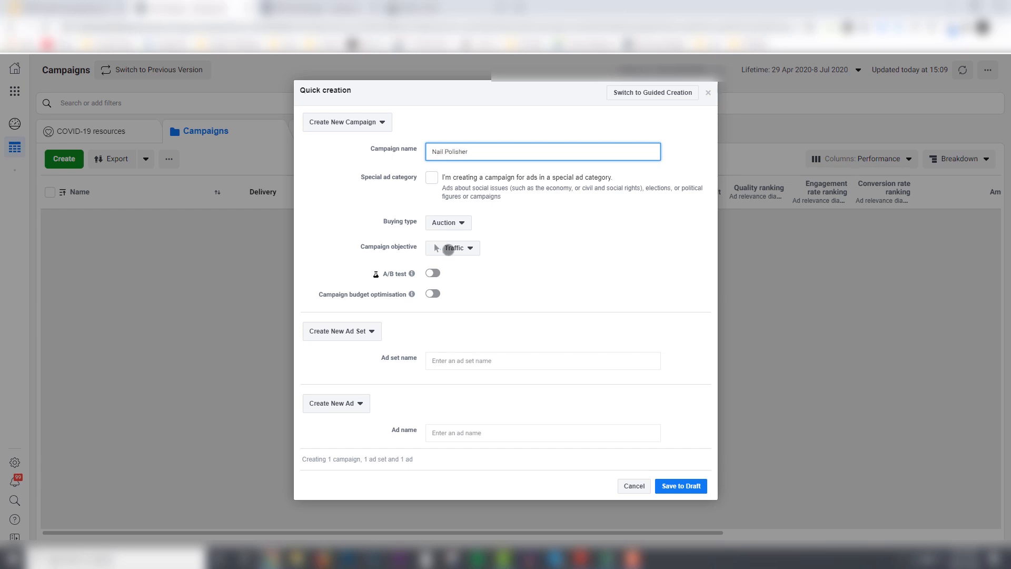
pyautogui.click(462, 248)
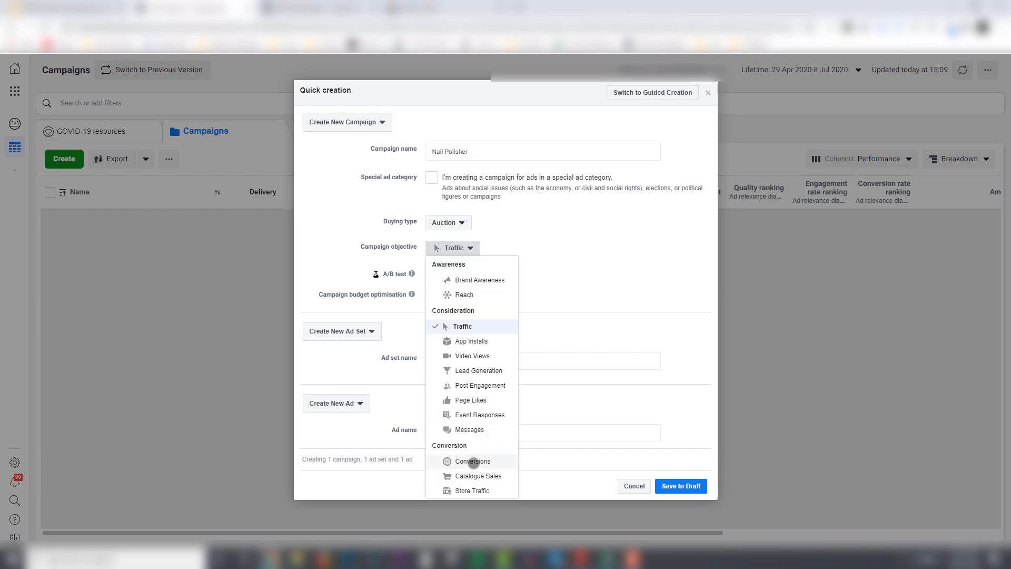
pyautogui.click(473, 461)
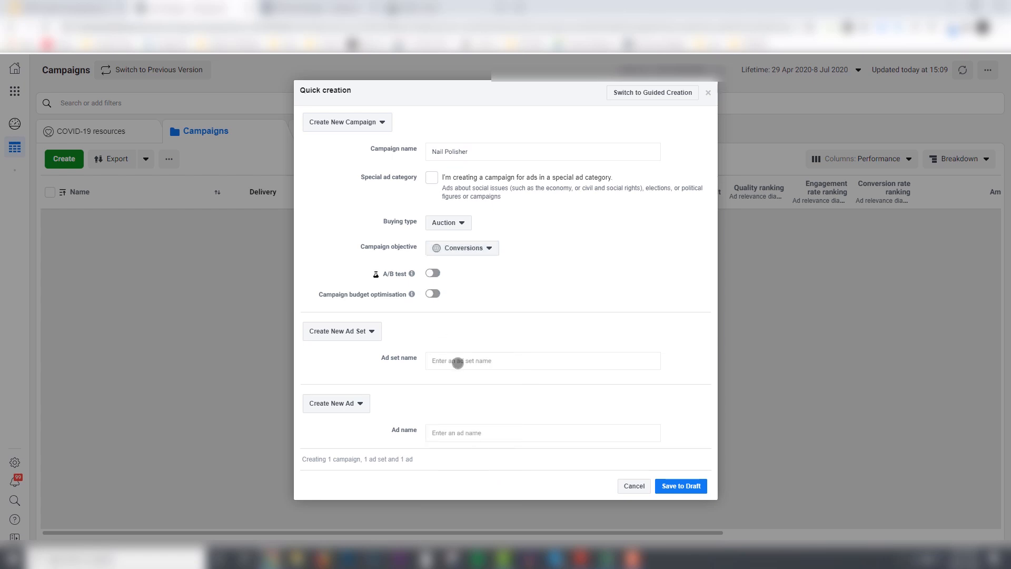
# Step: Name the ad set "UK - 21-65 () - FB&IG - []" and the ad "Creative 1", and save the campaign to draft
pyautogui.click(457, 362)
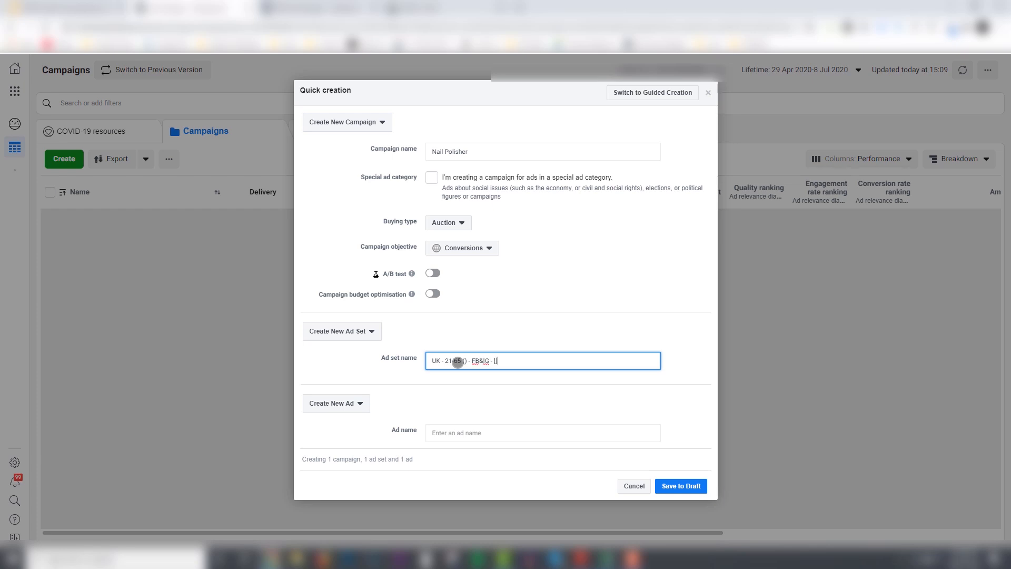
pyautogui.press('Tab')
pyautogui.press('Tab')
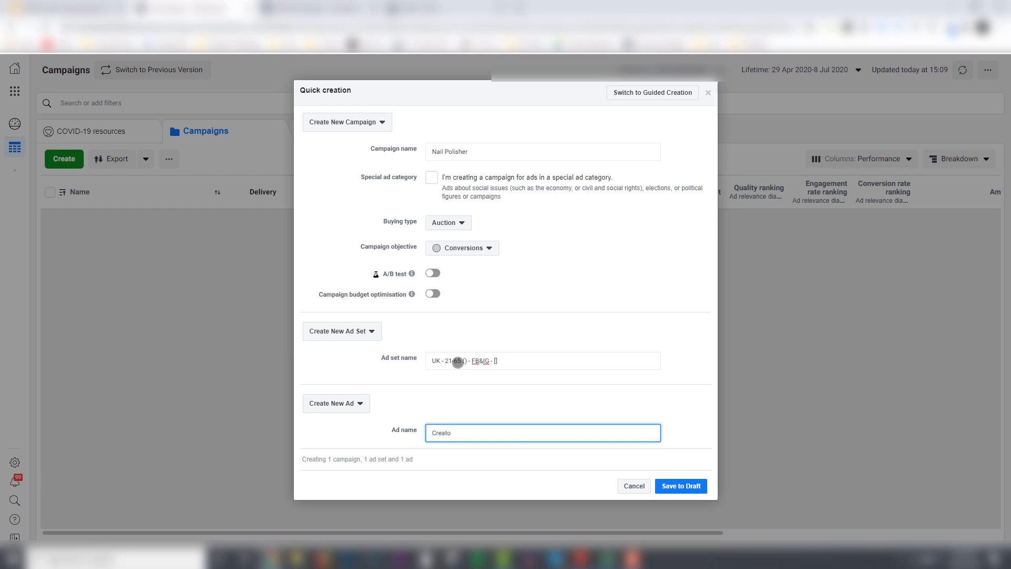
pyautogui.write('Creative 1')
pyautogui.click(681, 486)
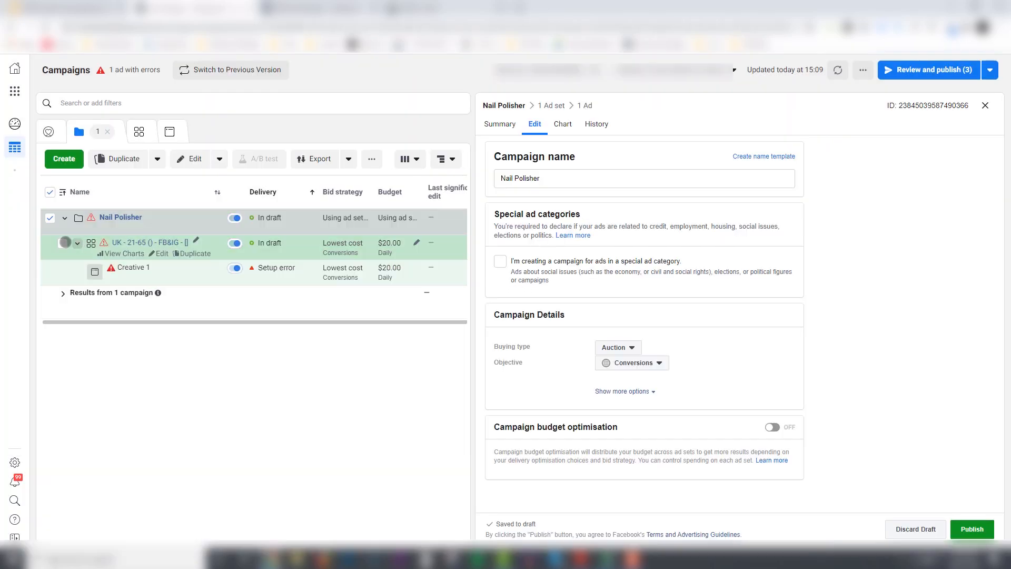
# Step: Set the daily budget of the UK ad set to $10
pyautogui.click(63, 243)
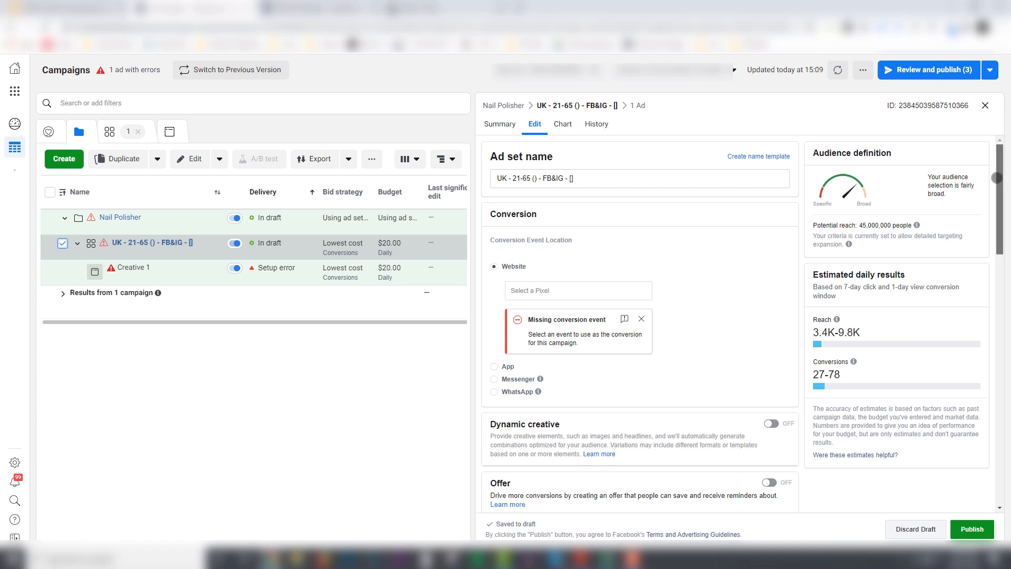
pyautogui.moveTo(997, 178); pyautogui.dragTo(989, 287)
pyautogui.moveTo(690, 197); pyautogui.dragTo(674, 198)
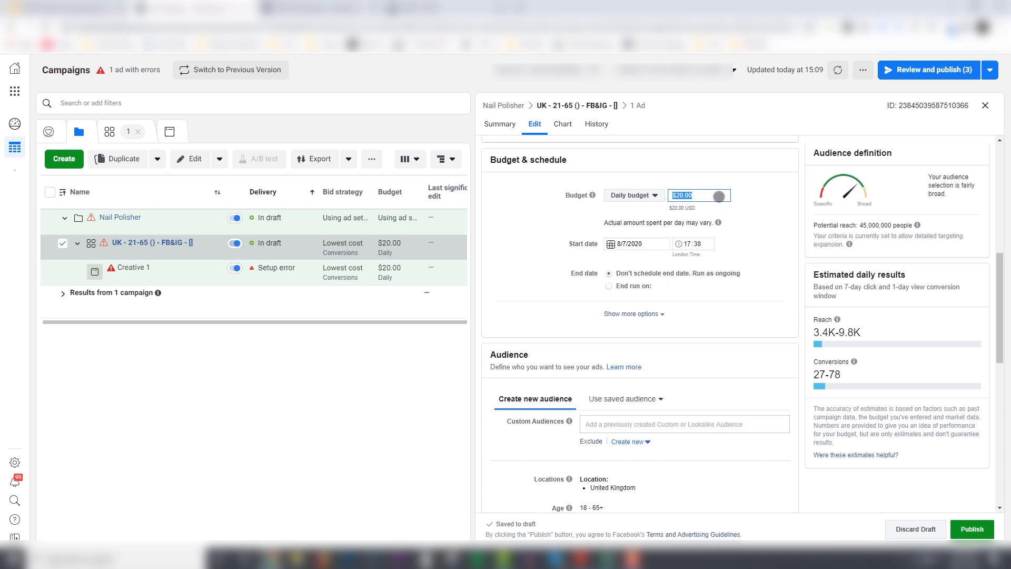
pyautogui.write('10')
pyautogui.click(798, 218)
# Step: Set the ad set audience's minimum age to 21 and limit its gender to Women
pyautogui.moveTo(994, 269); pyautogui.dragTo(994, 337)
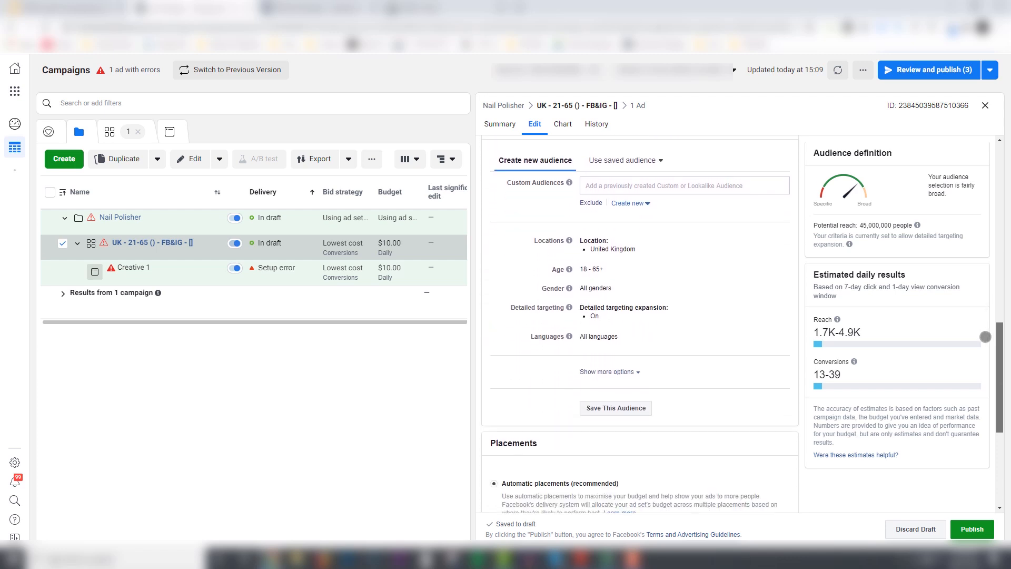
pyautogui.click(773, 270)
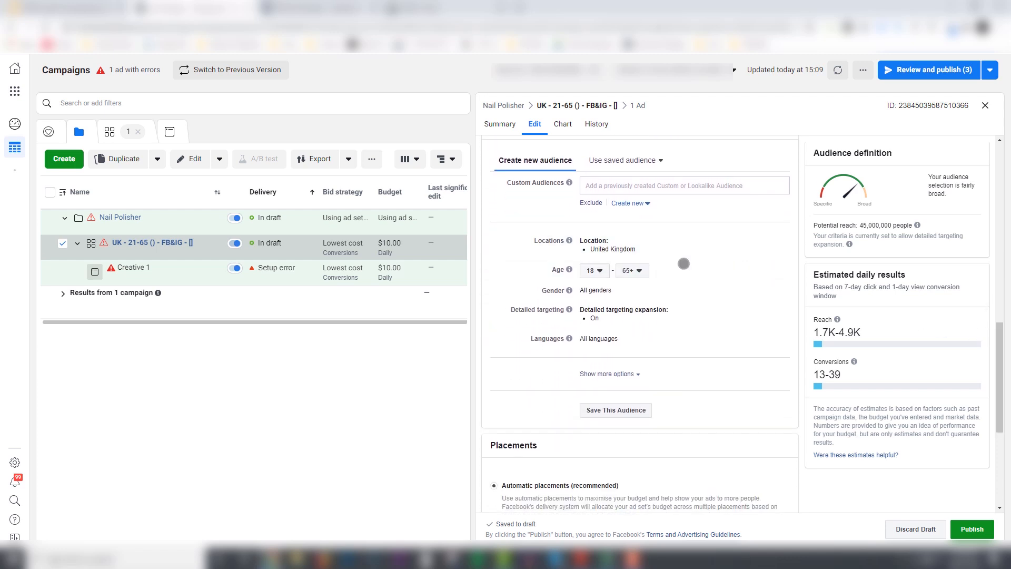
pyautogui.click(594, 271)
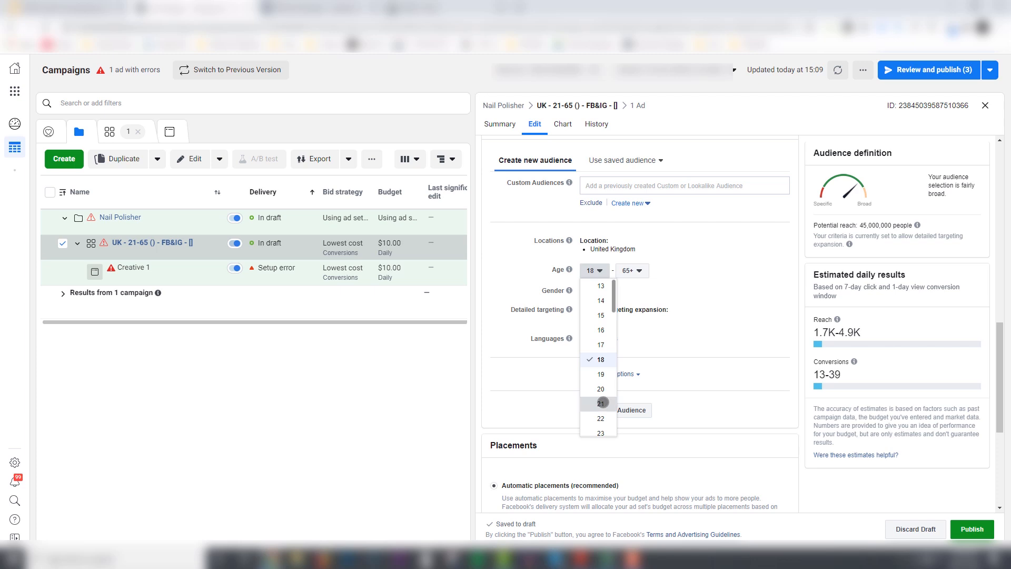
pyautogui.click(602, 403)
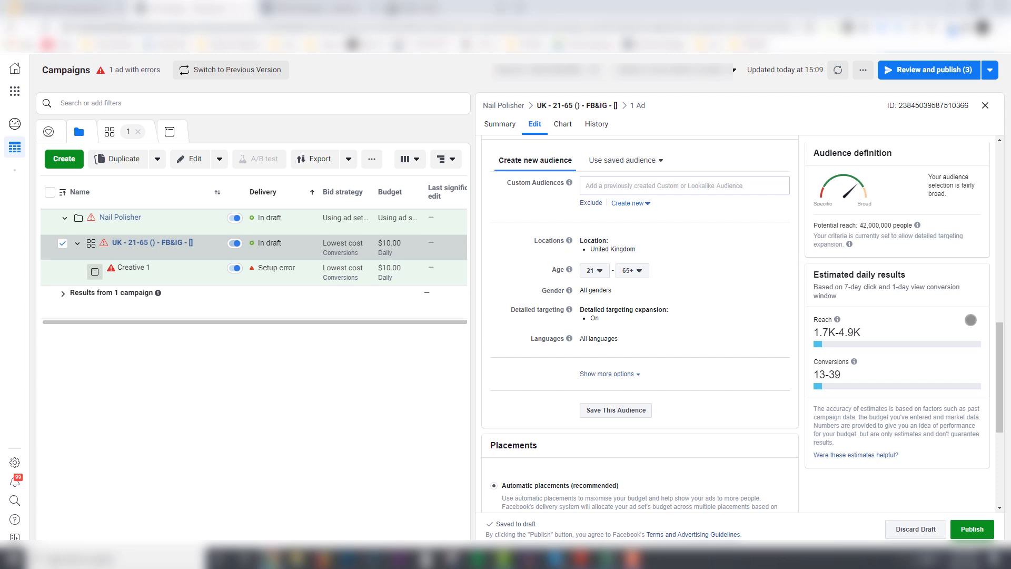
pyautogui.moveTo(998, 338); pyautogui.dragTo(999, 362)
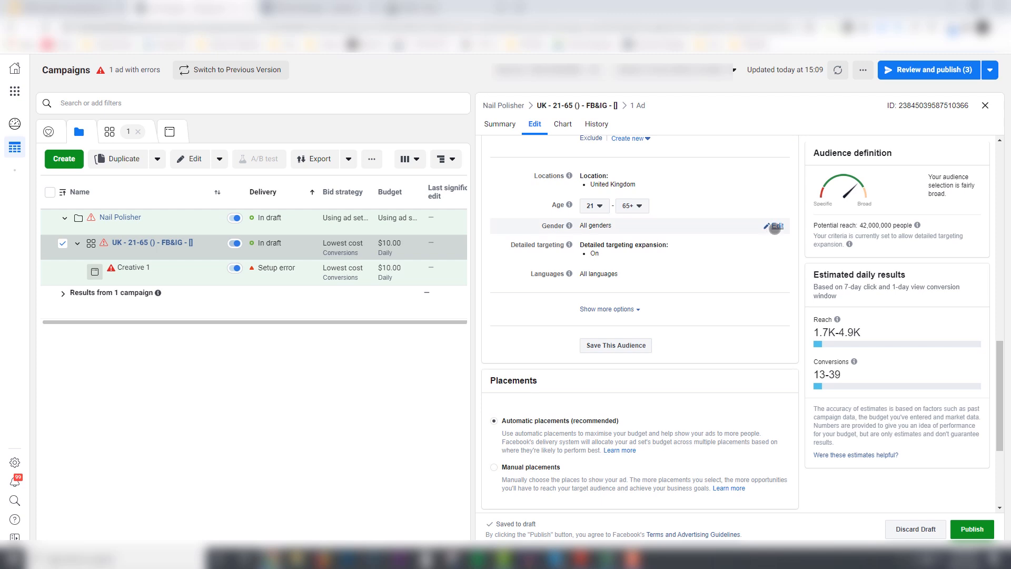
pyautogui.click(777, 226)
pyautogui.click(642, 226)
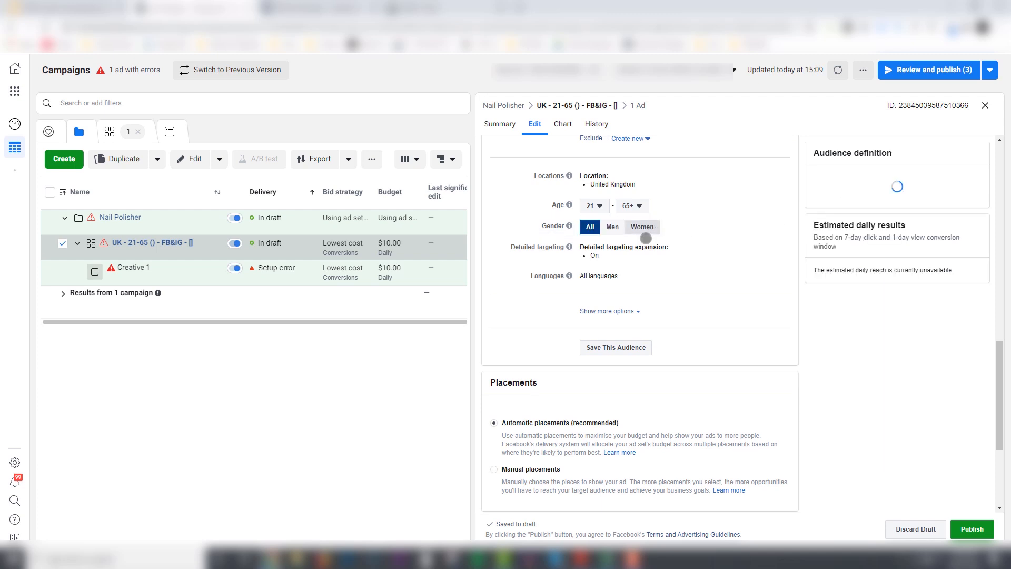
# Step: Turn off detailed targeting expansion and add the Nails (anatomy) interest to the ad set's detailed targeting
pyautogui.click(778, 247)
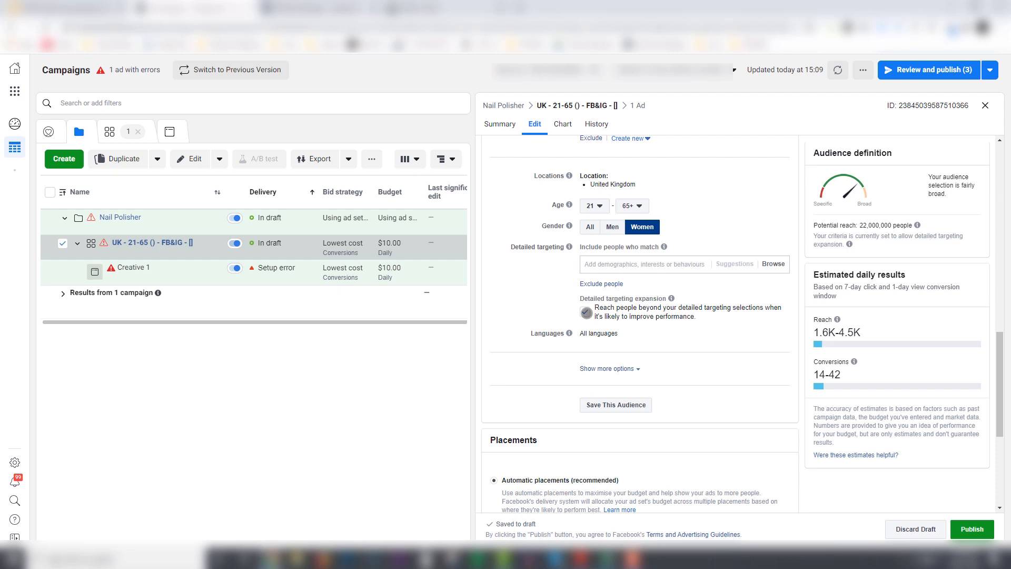
pyautogui.click(587, 312)
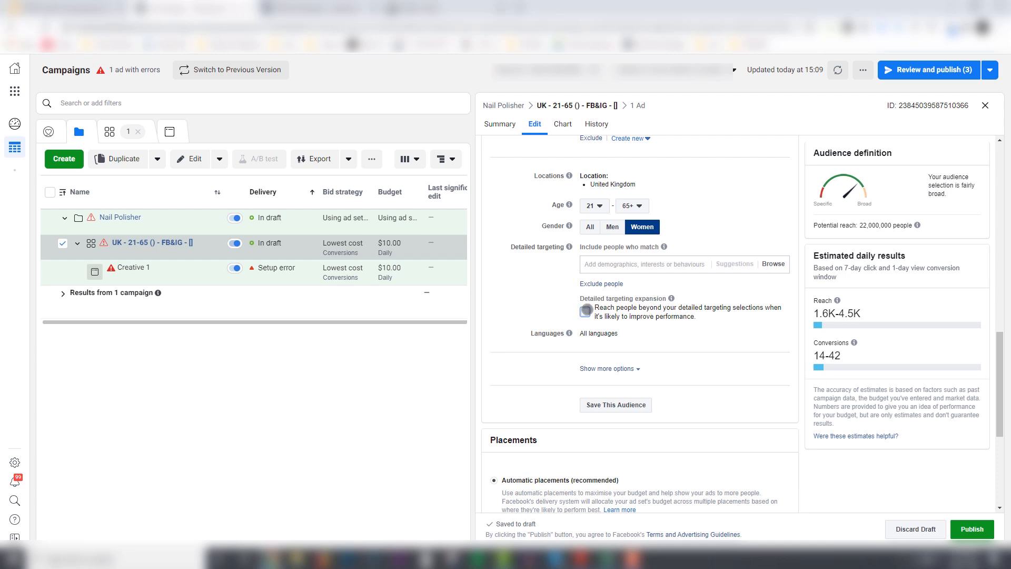
pyautogui.click(597, 265)
pyautogui.write('nai')
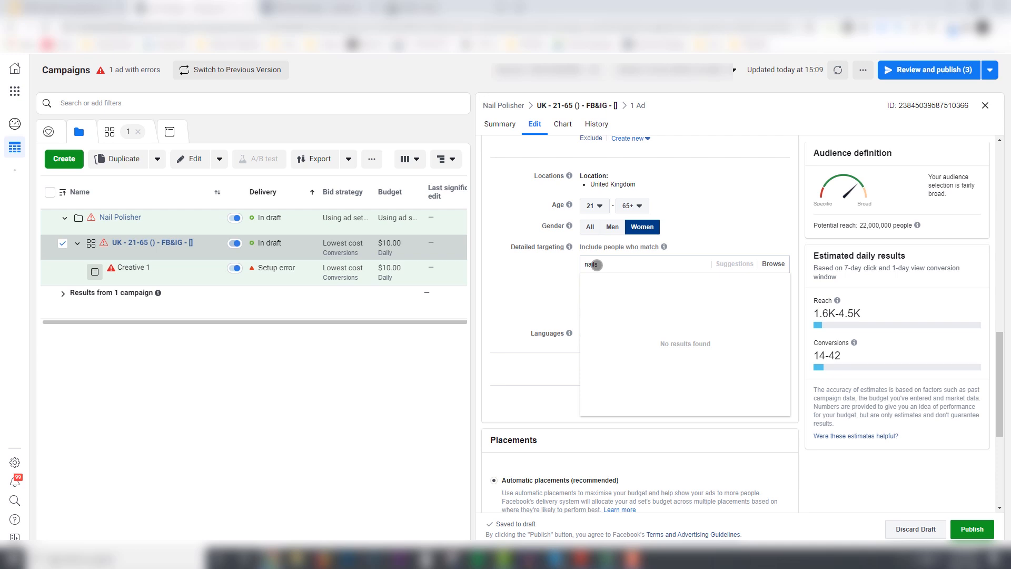
pyautogui.write('ls')
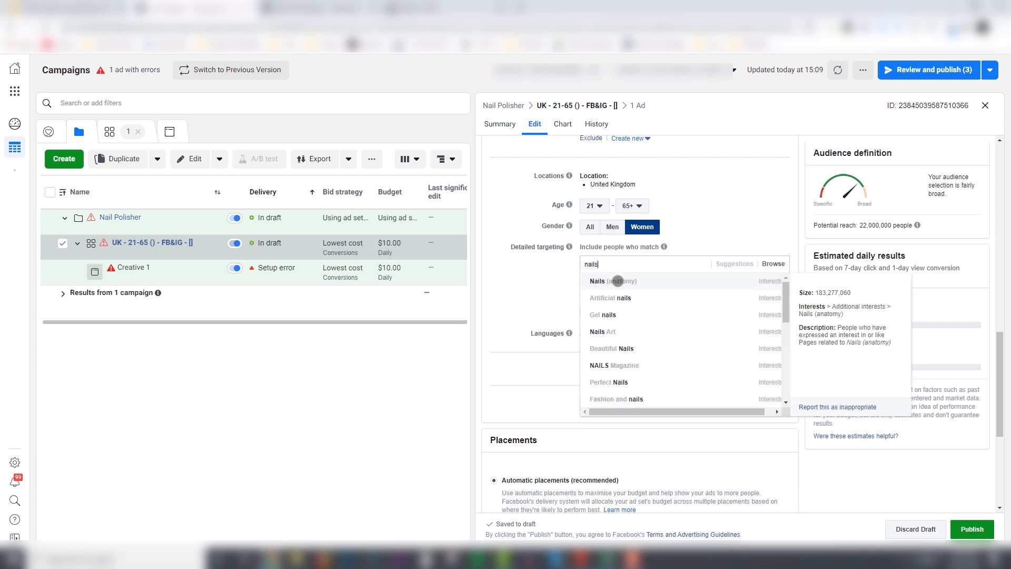
pyautogui.click(618, 281)
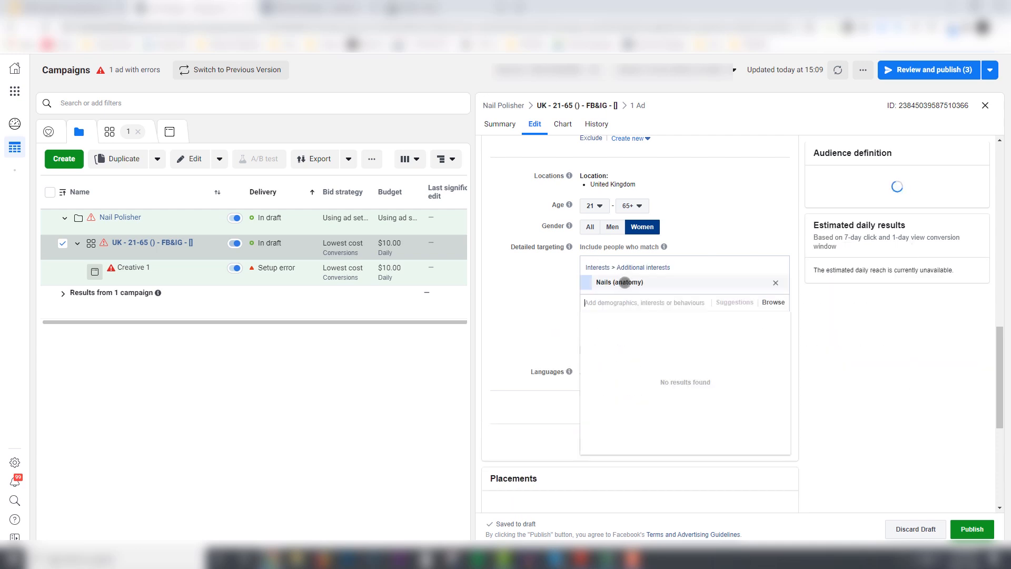
pyautogui.click(796, 229)
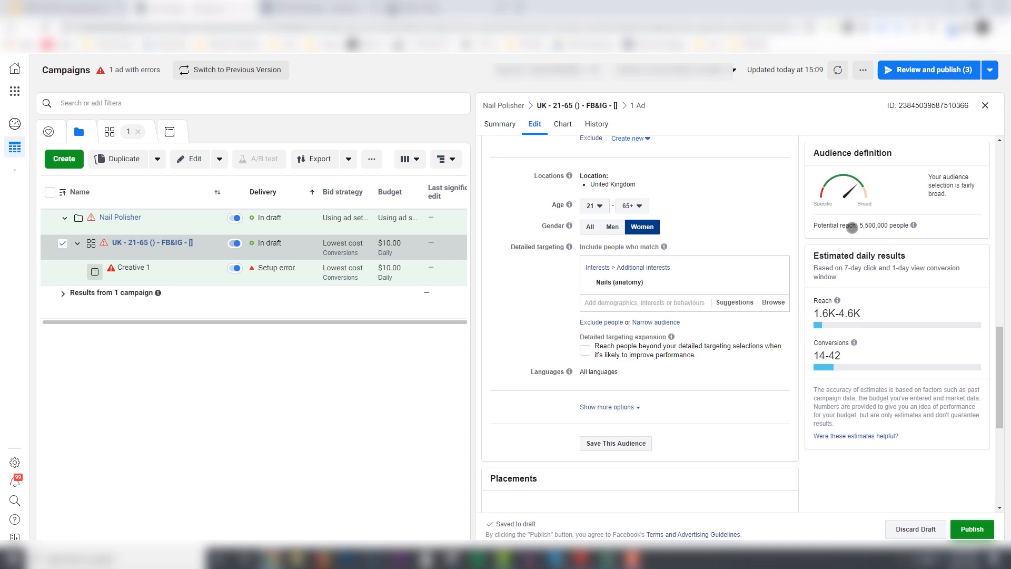
# Step: Switch the ad set to manual placements and exclude the Audience Network and Messenger platforms
pyautogui.moveTo(996, 337); pyautogui.dragTo(997, 417)
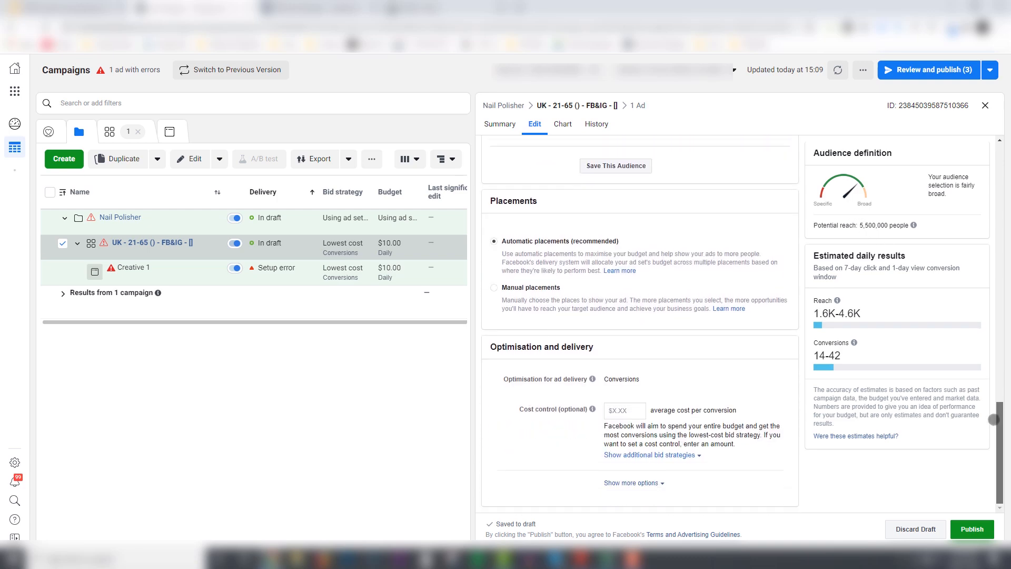
pyautogui.click(604, 291)
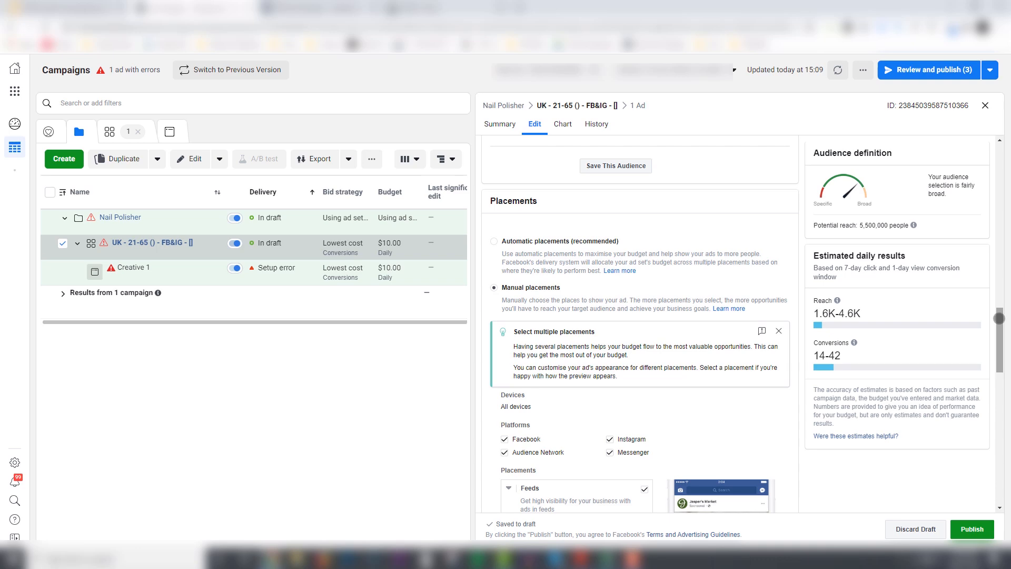
pyautogui.moveTo(999, 318); pyautogui.dragTo(989, 341)
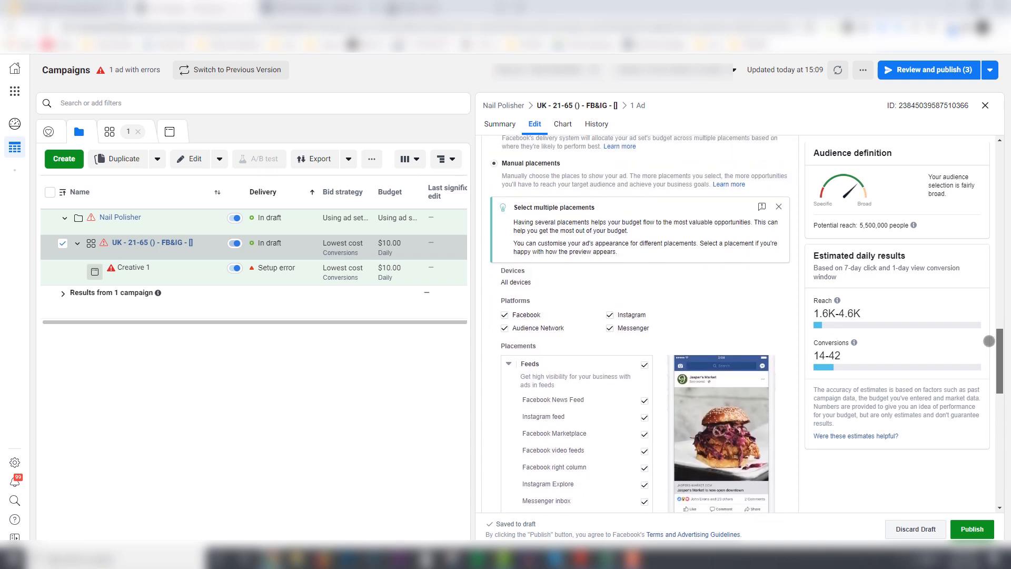
pyautogui.click(609, 328)
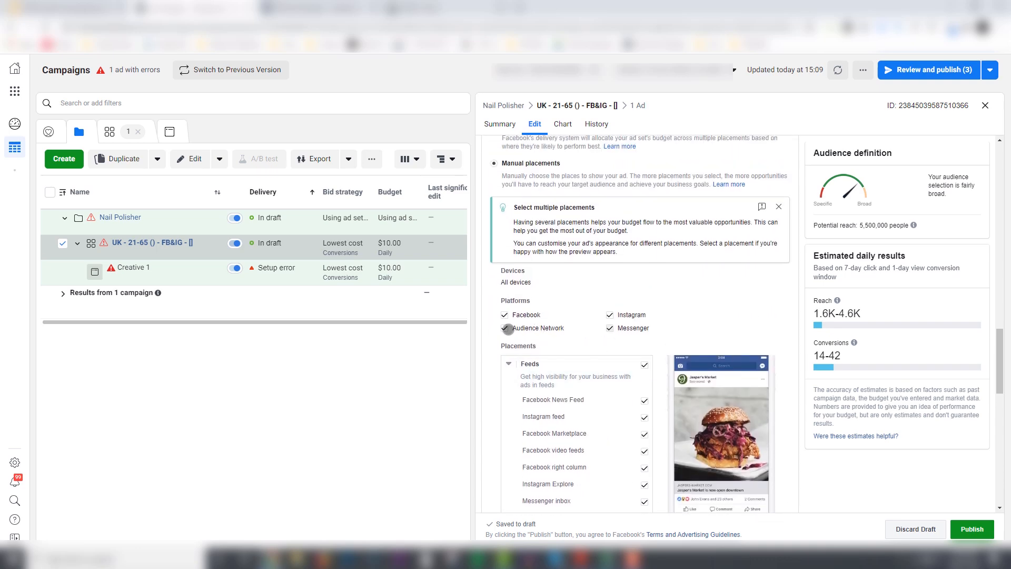
pyautogui.click(504, 328)
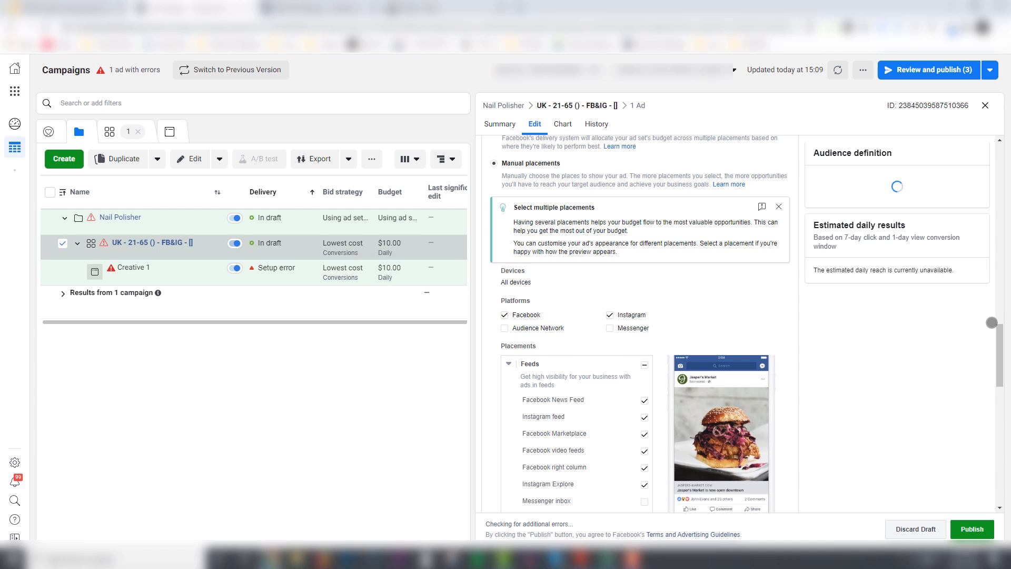
# Step: Exclude all In-stream, Search and Stories placements from the ad set
pyautogui.moveTo(1001, 340); pyautogui.dragTo(1000, 382)
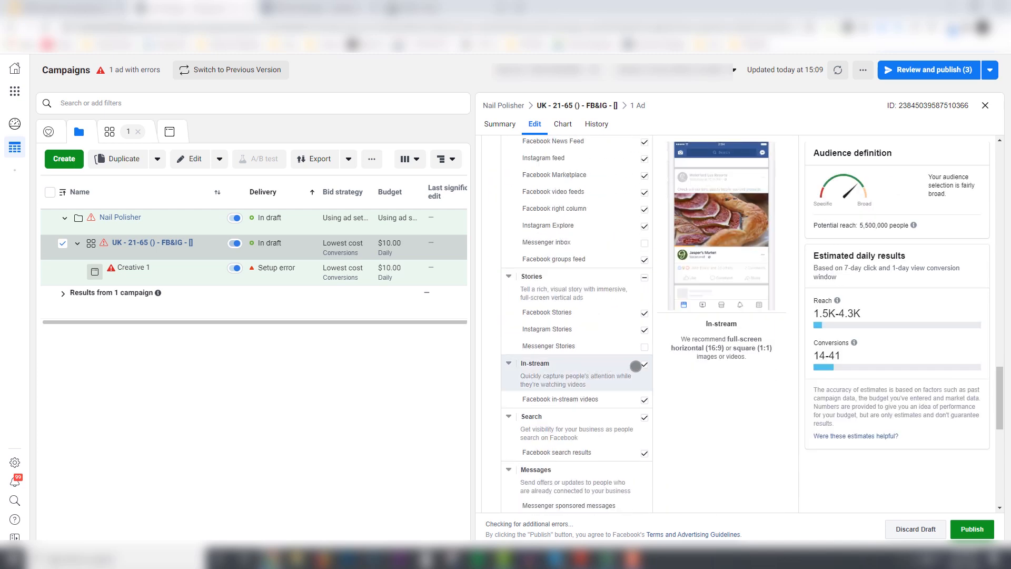
pyautogui.click(644, 364)
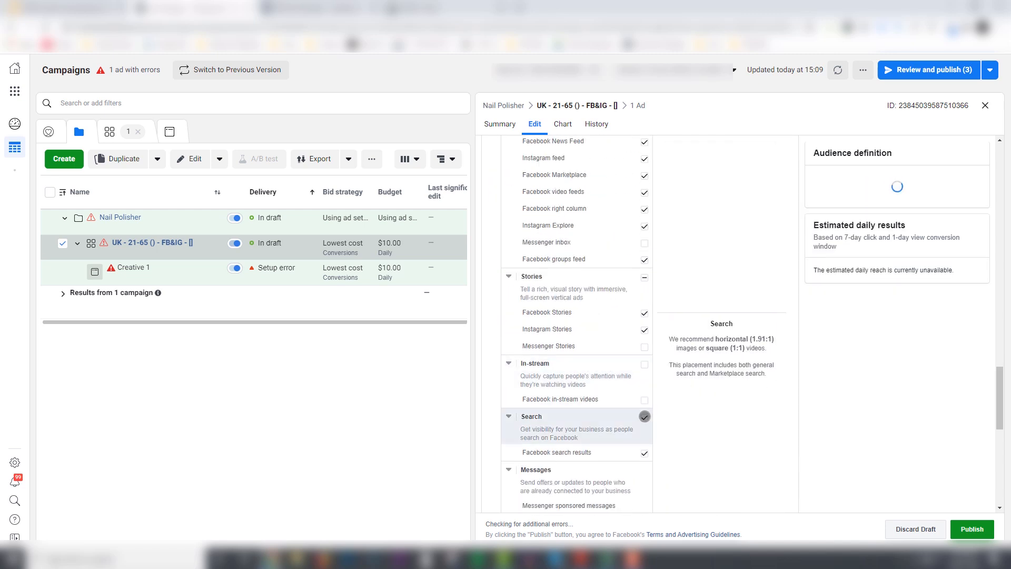
pyautogui.click(644, 416)
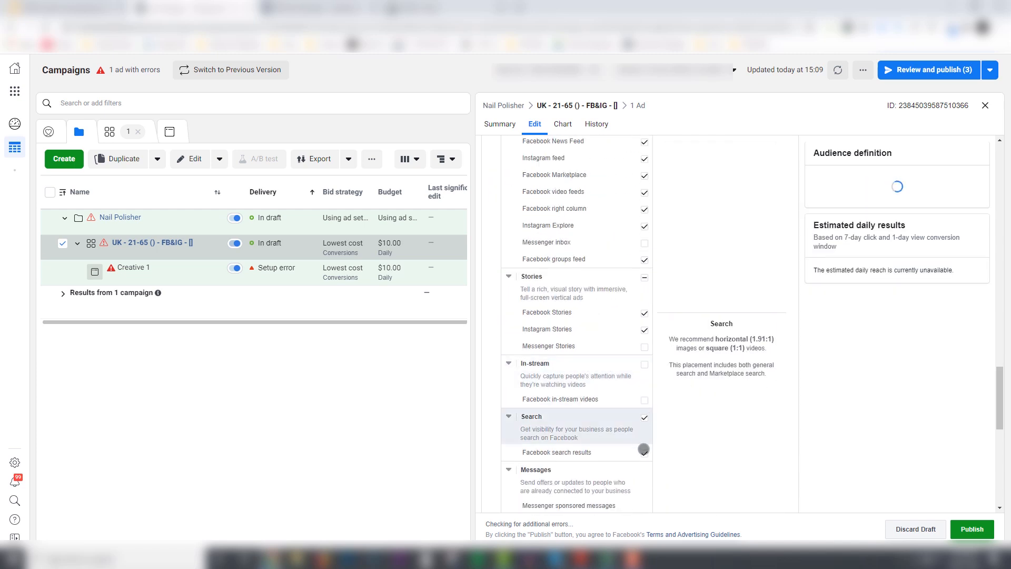
pyautogui.click(645, 277)
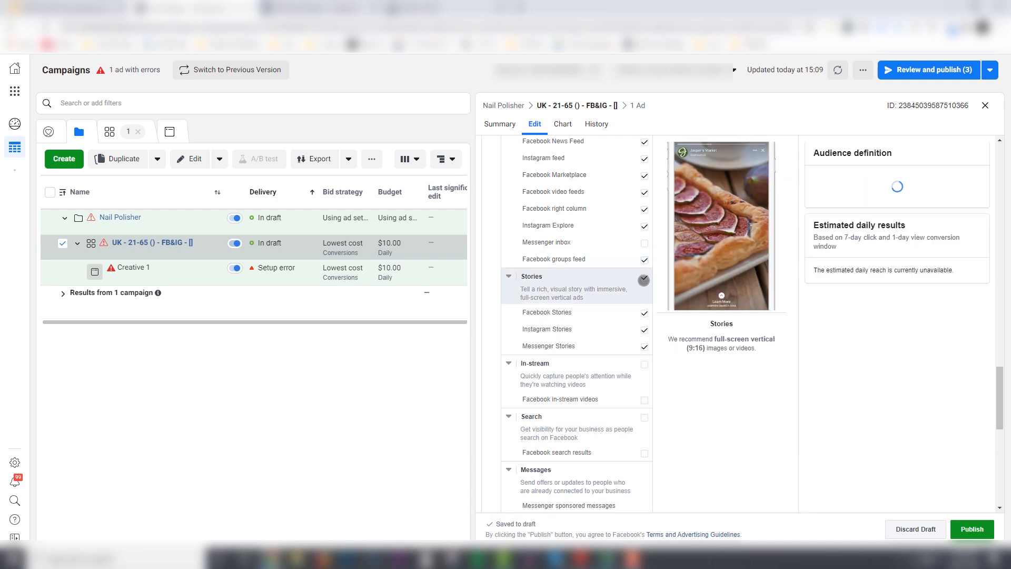
pyautogui.click(644, 277)
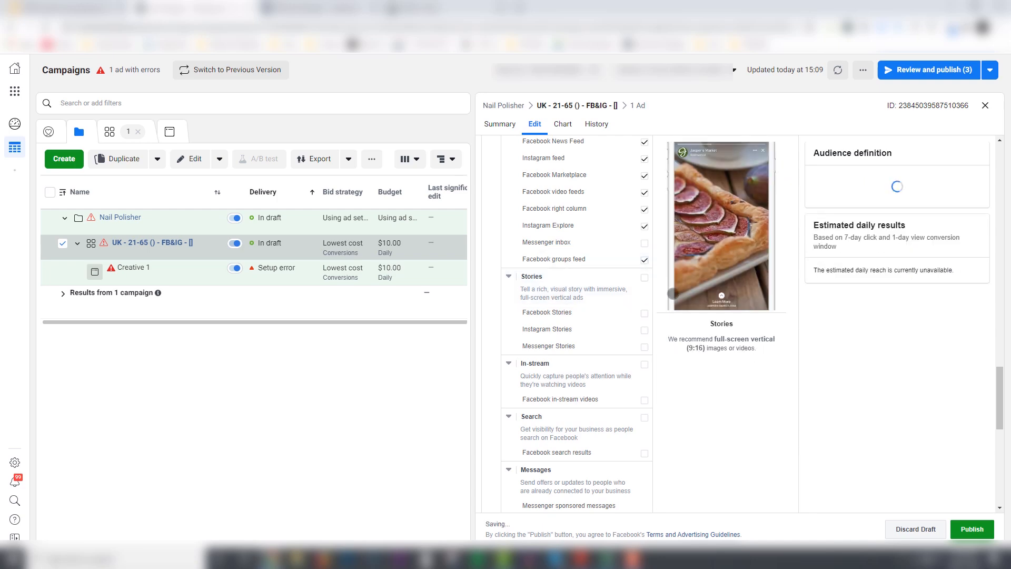
# Step: Exclude Facebook Marketplace, video feeds, right column, groups feed and Instagram Explore, leaving only Facebook News Feed and Instagram feed selected under Feeds
pyautogui.scroll(4, 643, 316)
pyautogui.click(644, 386)
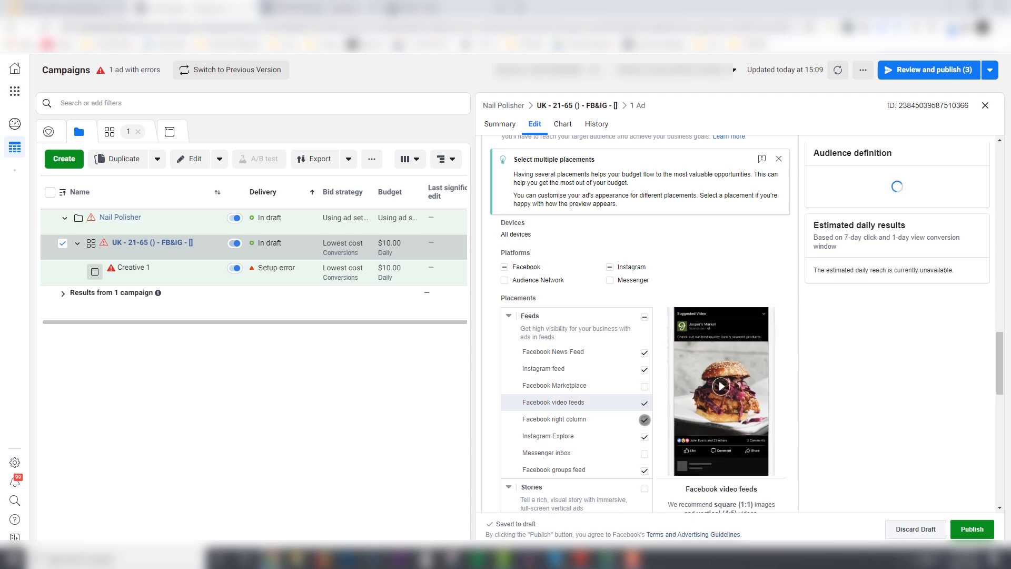
pyautogui.click(645, 420)
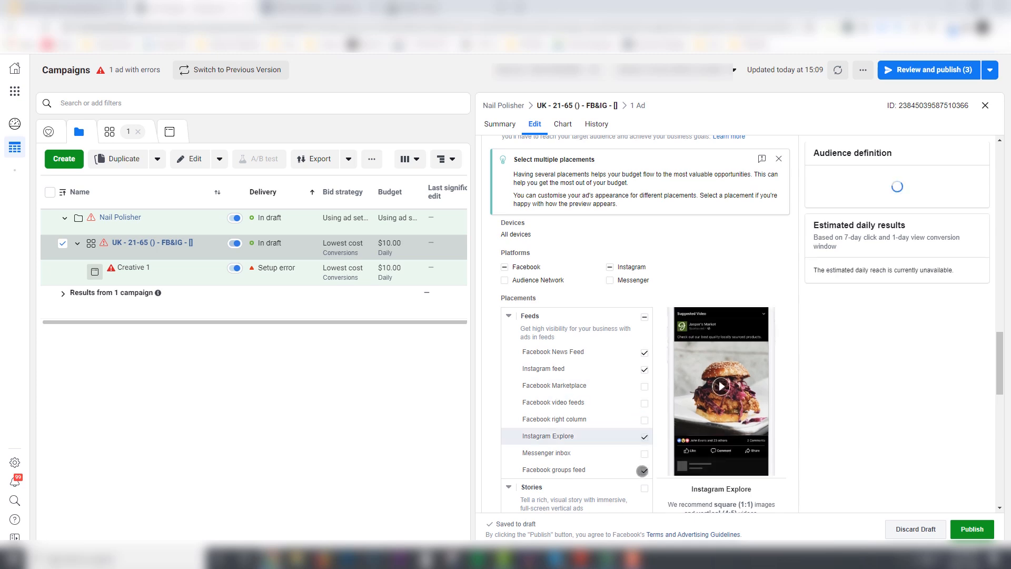
pyautogui.click(644, 470)
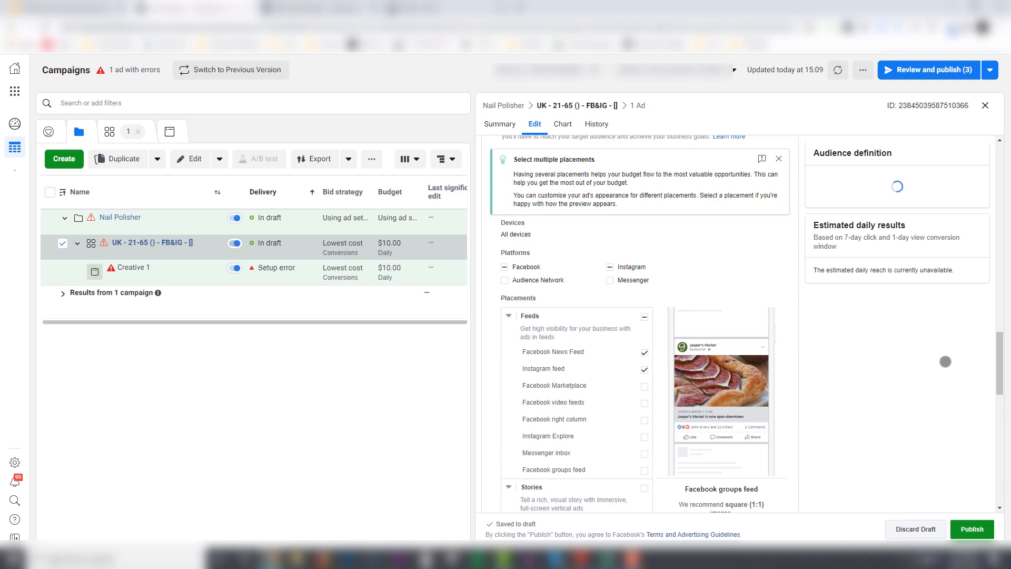
# Step: Open the Creative 1 ad for editing and choose Test Page as its Facebook Page
pyautogui.scroll(4, 991, 355)
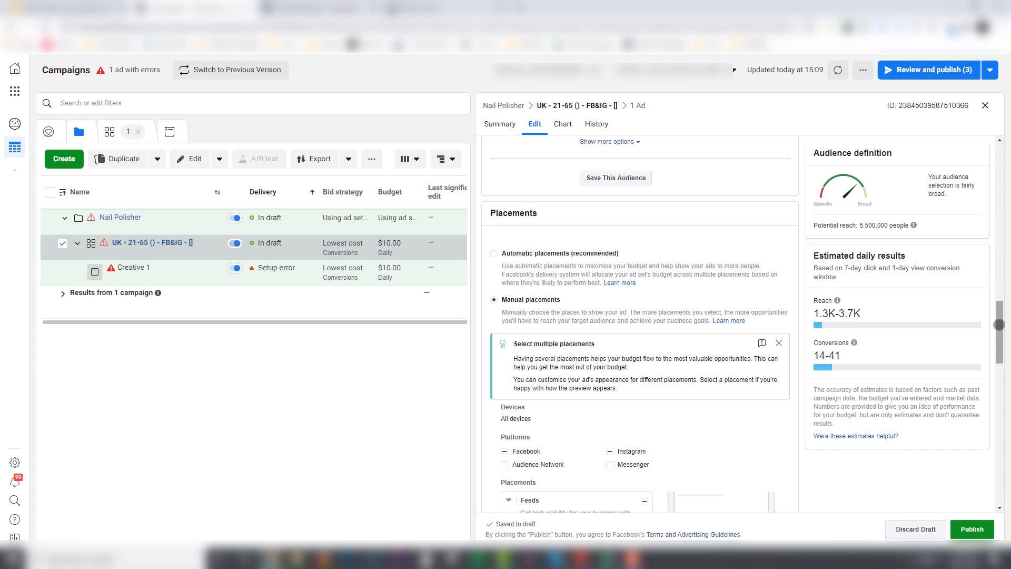
pyautogui.moveTo(997, 324); pyautogui.dragTo(996, 469)
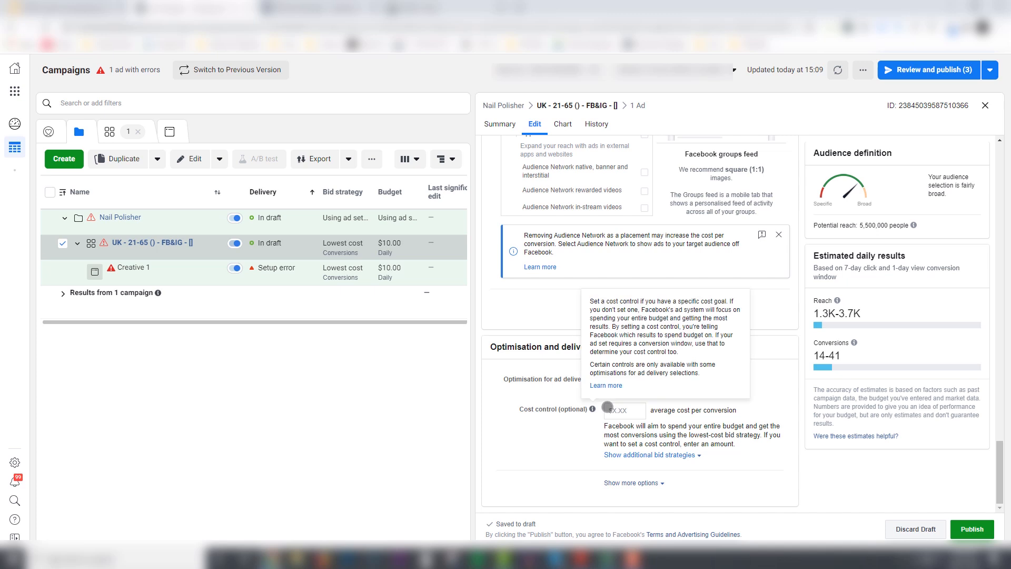
pyautogui.moveTo(78, 270)
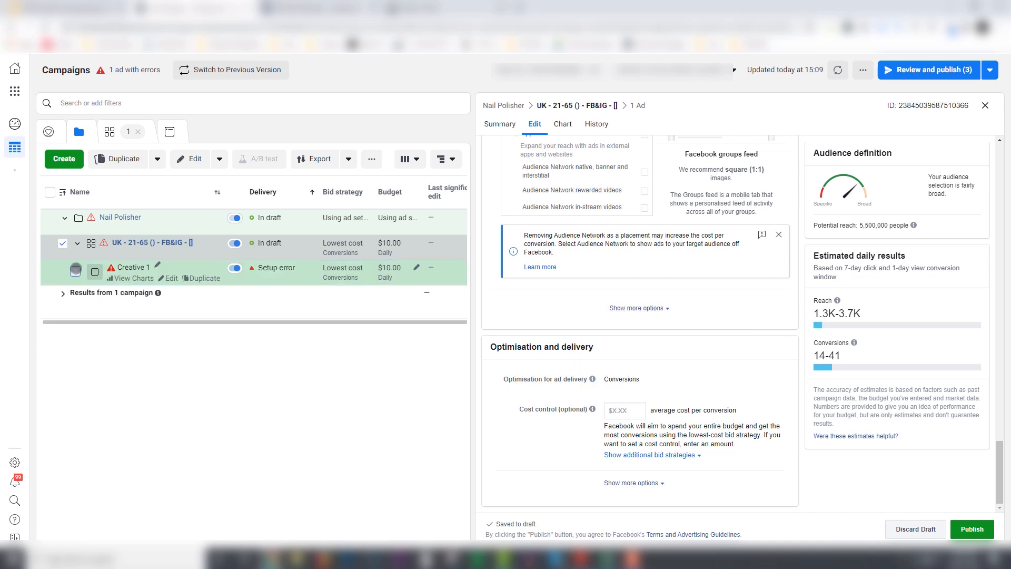
pyautogui.click(76, 270)
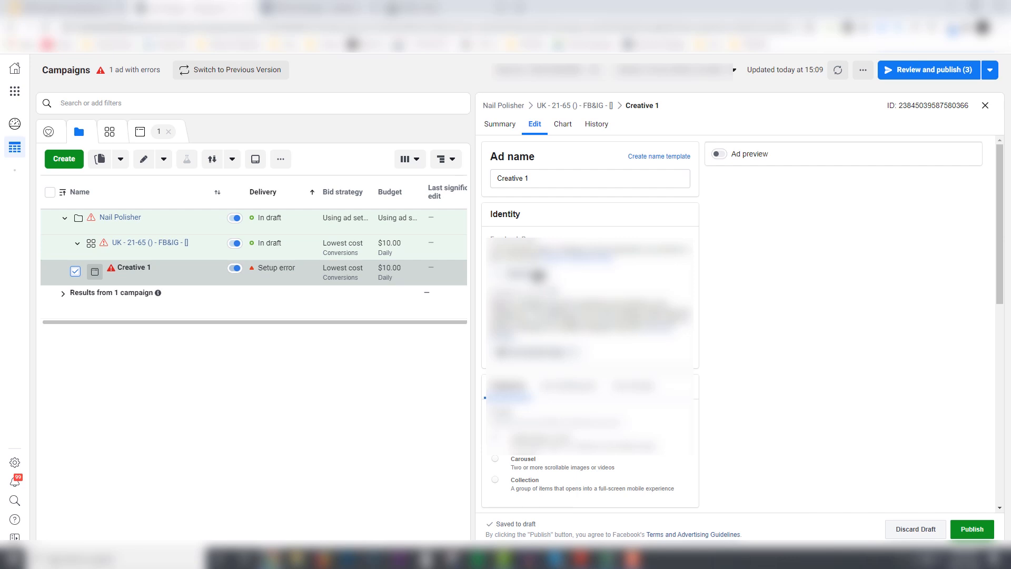
pyautogui.click(533, 278)
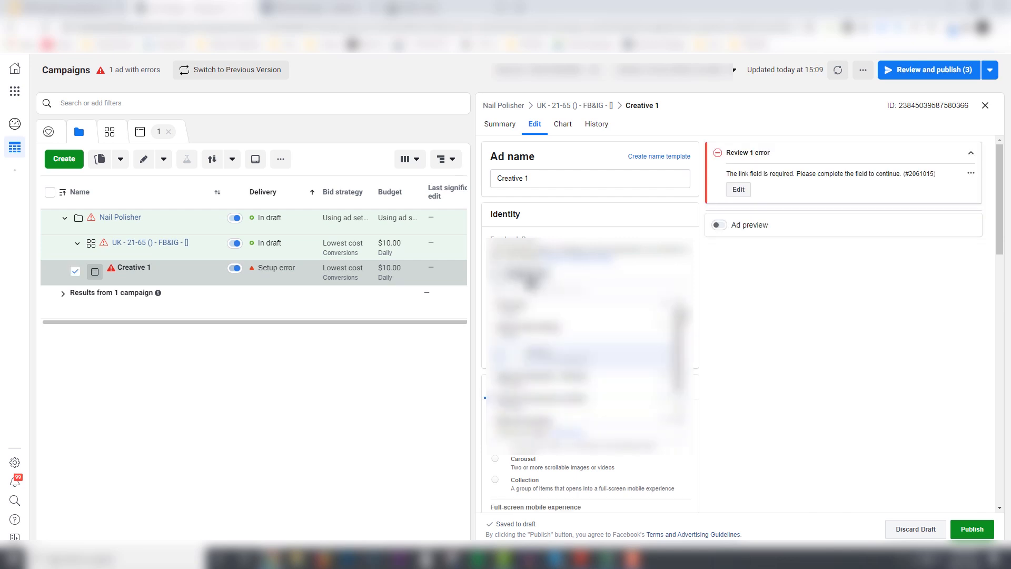
pyautogui.click(542, 325)
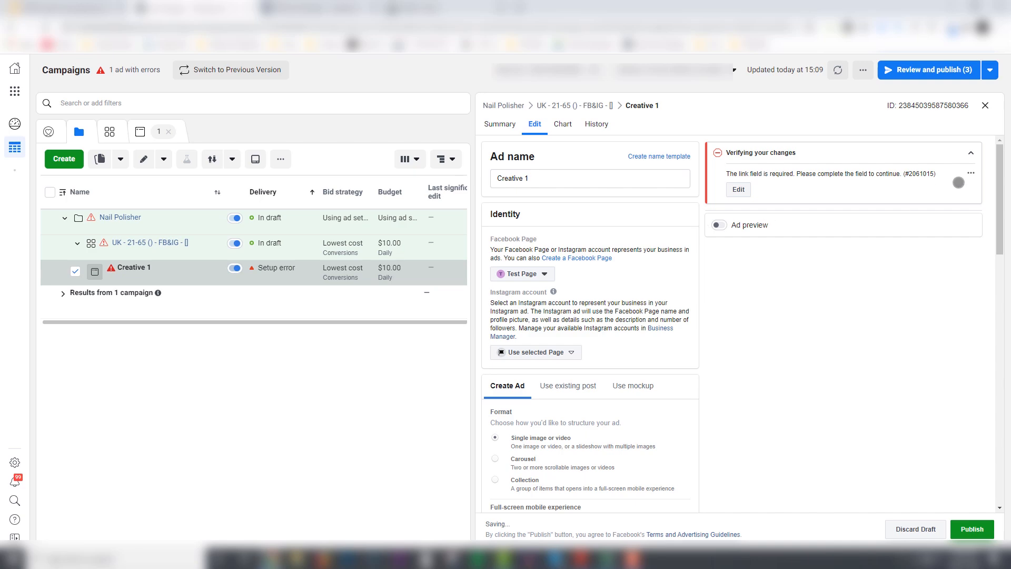
pyautogui.moveTo(997, 174); pyautogui.dragTo(987, 303)
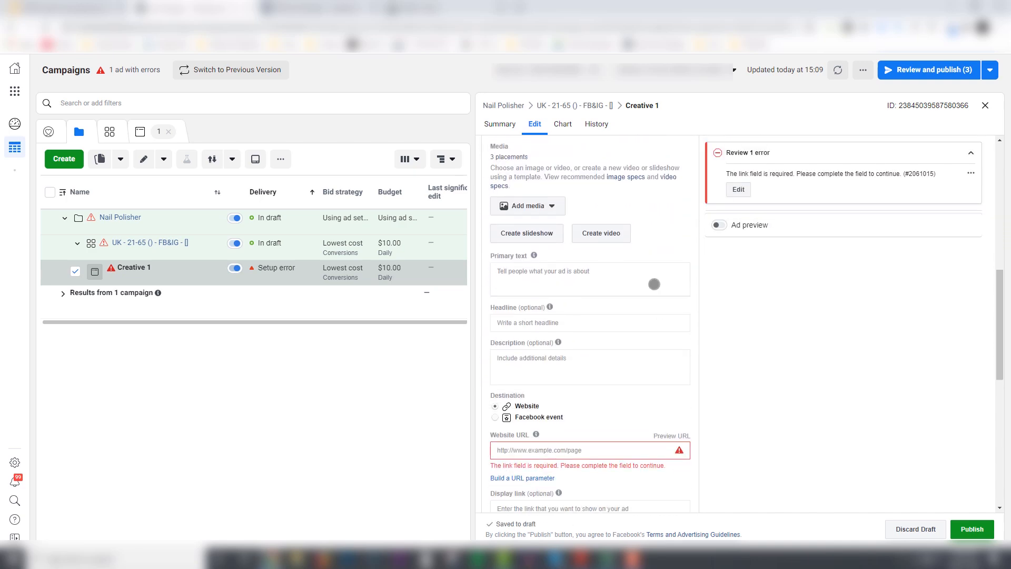
pyautogui.click(549, 452)
pyautogui.click(551, 207)
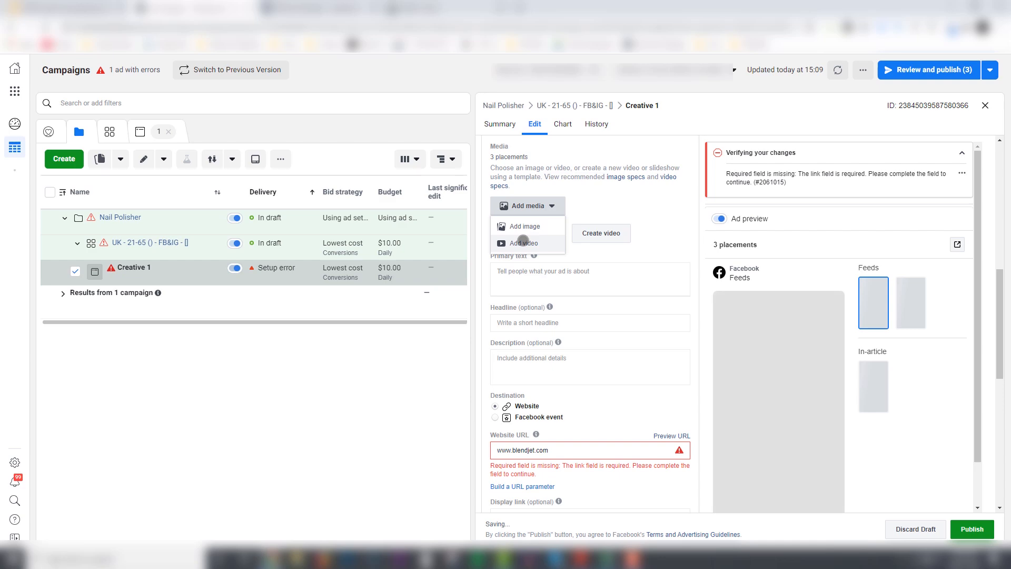
pyautogui.click(497, 242)
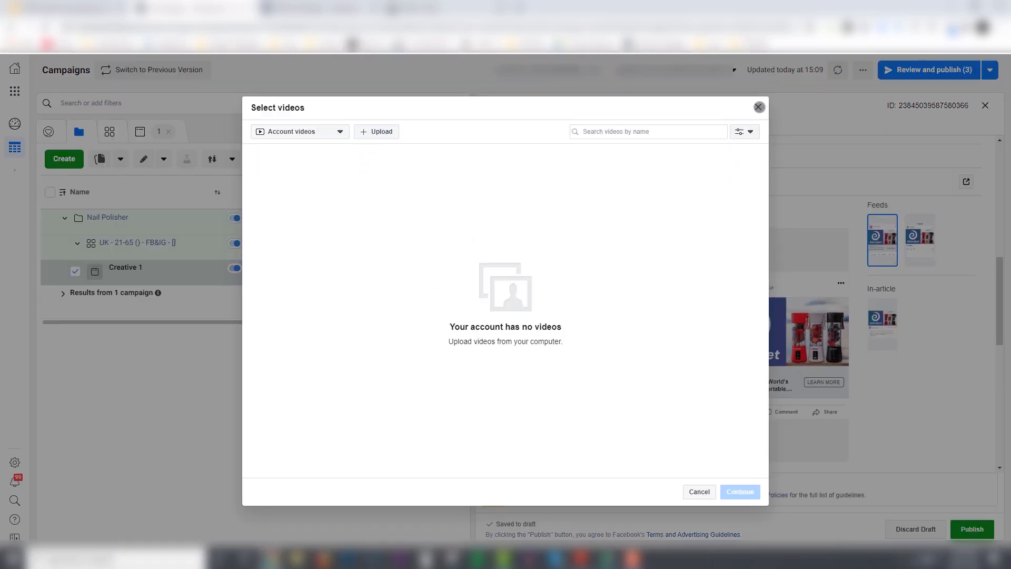
pyautogui.click(759, 107)
pyautogui.click(544, 205)
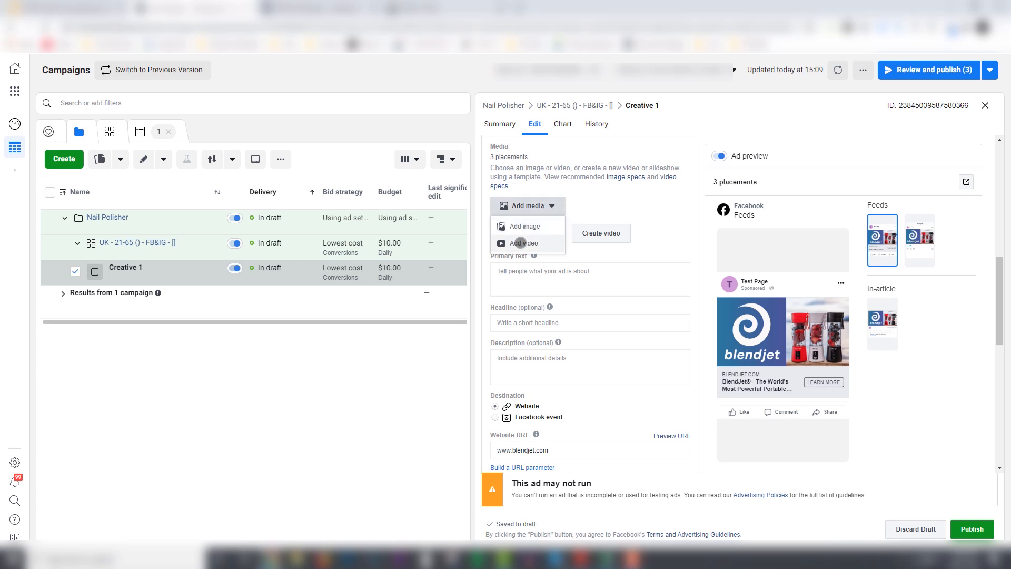
pyautogui.click(521, 241)
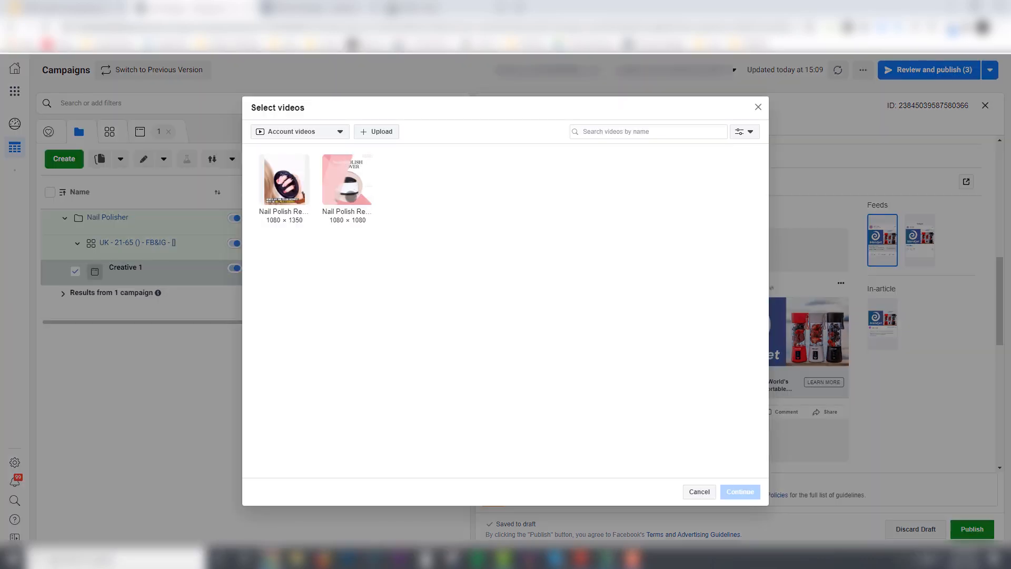
pyautogui.click(347, 210)
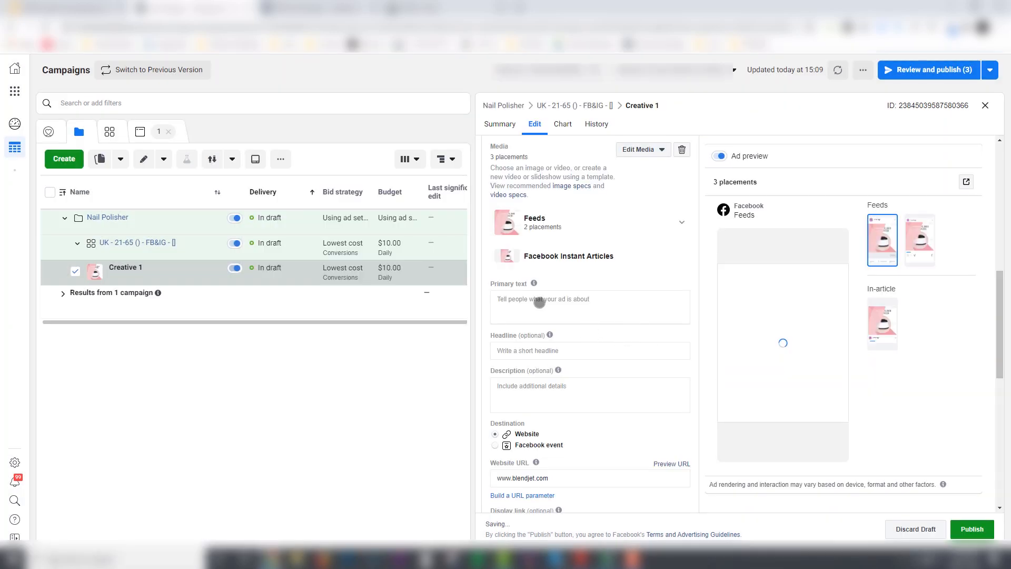
# Step: Begin the ad's primary text with the line "How to quickly remove nail polish"
pyautogui.click(539, 303)
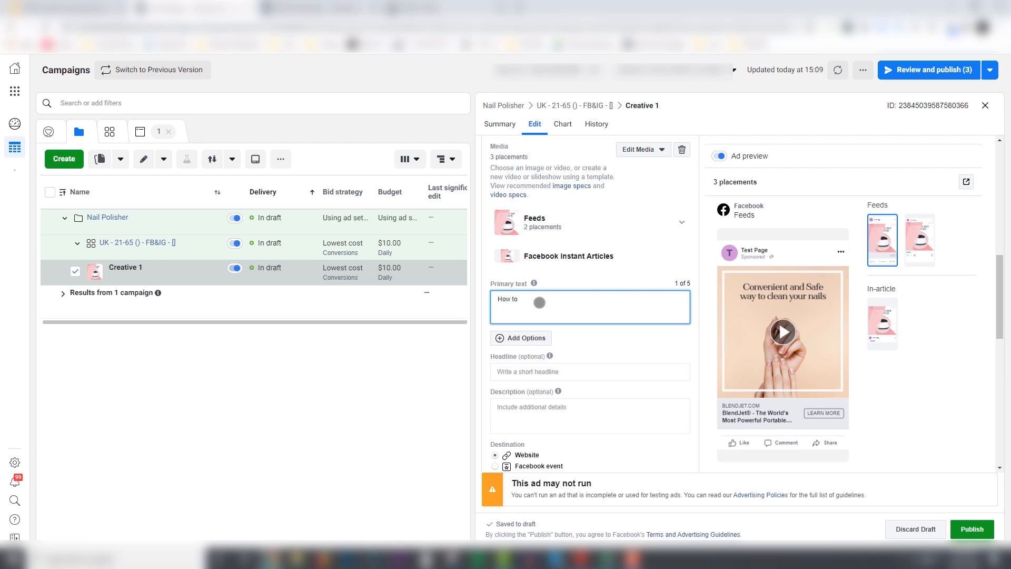
pyautogui.write('quickly')
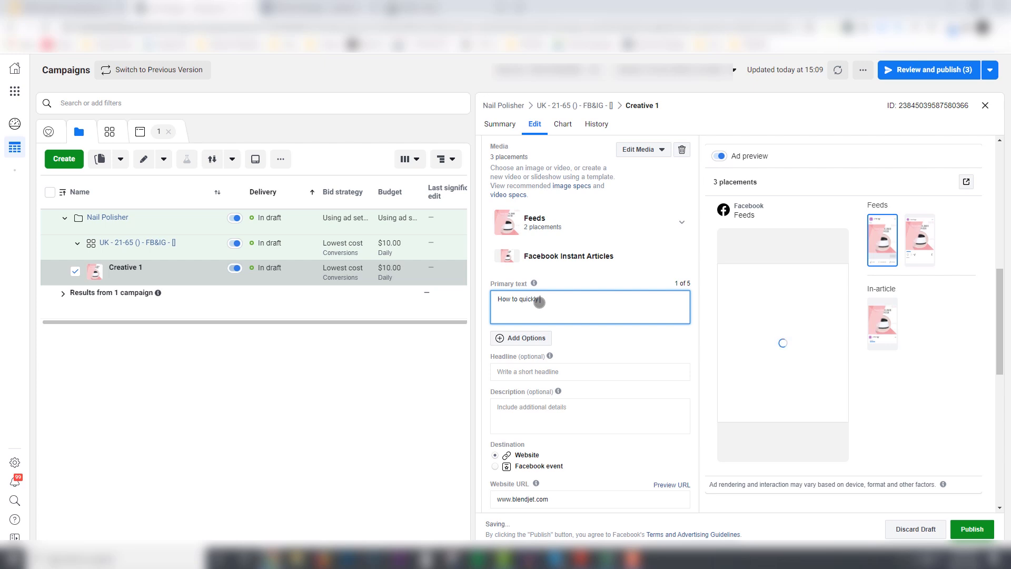
pyautogui.write(' remove nail pol')
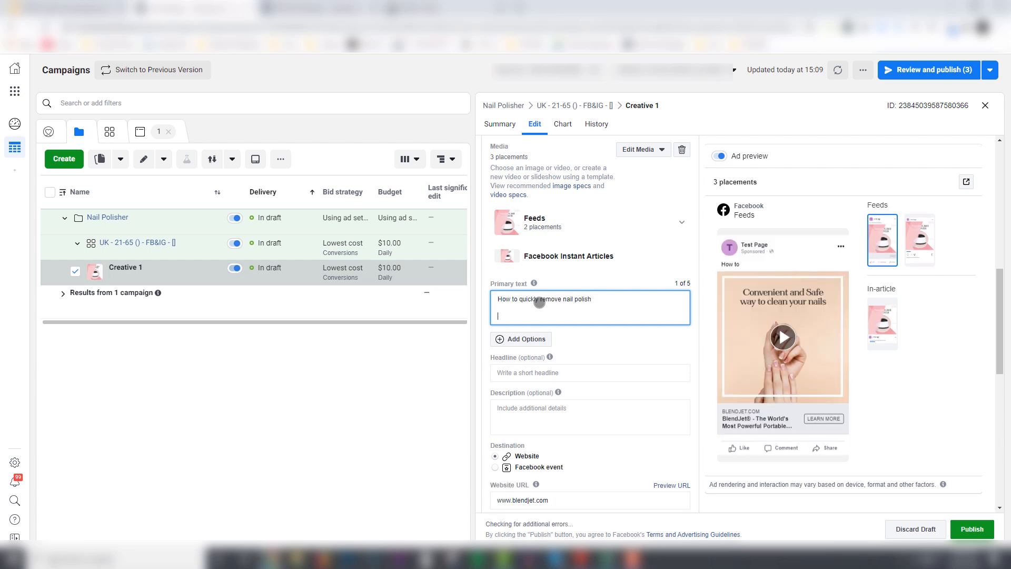
pyautogui.write('ish')
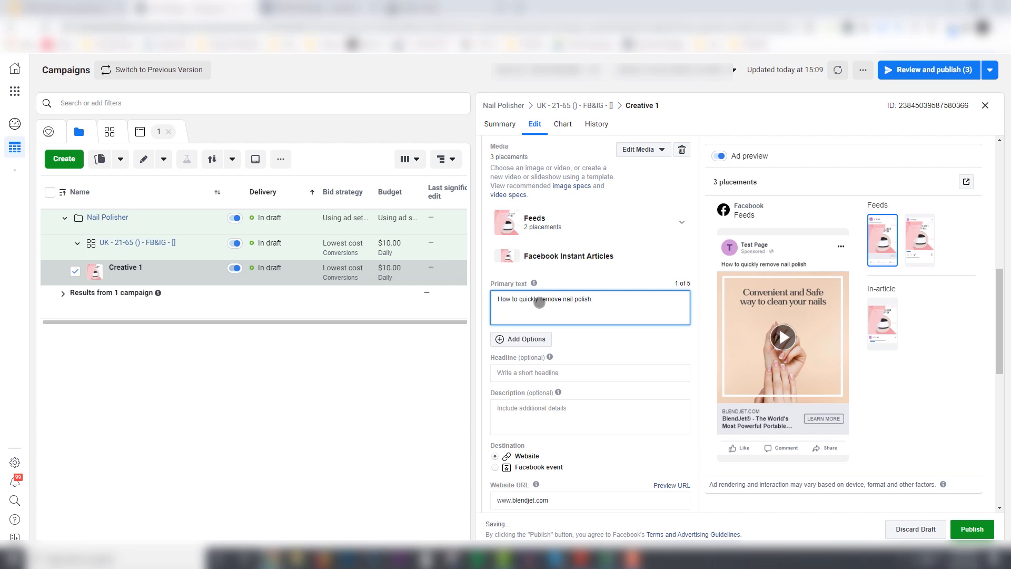
# Step: Add three "Benfit 1" placeholder lines to the primary text, separated from the opening line by a blank line
pyautogui.press('Return')
pyautogui.press('Return')
pyautogui.write('Benfit 1')
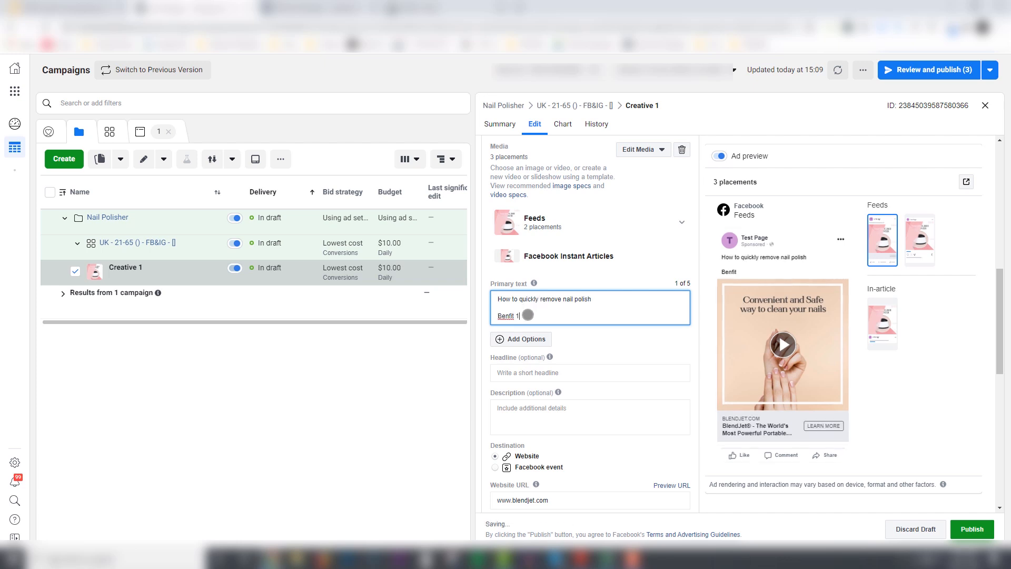
pyautogui.tripleClick(509, 317)
pyautogui.hotkey('ctrl', 'c')
pyautogui.press('Return')
pyautogui.hotkey('ctrl', 'v')
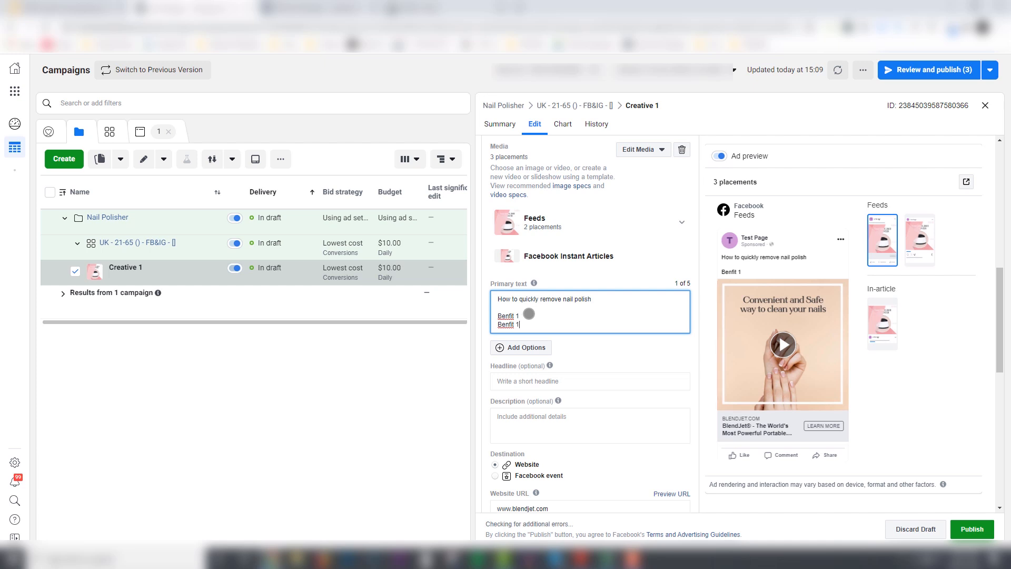
pyautogui.press('Return')
pyautogui.hotkey('ctrl', 'v')
pyautogui.press('Return')
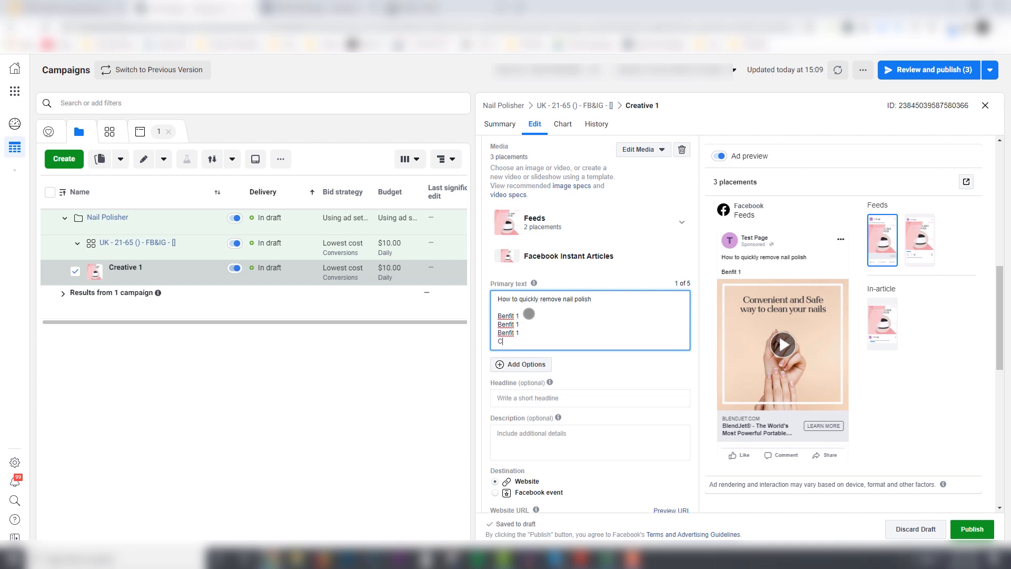
pyautogui.press('Return')
pyautogui.write('CTA >')
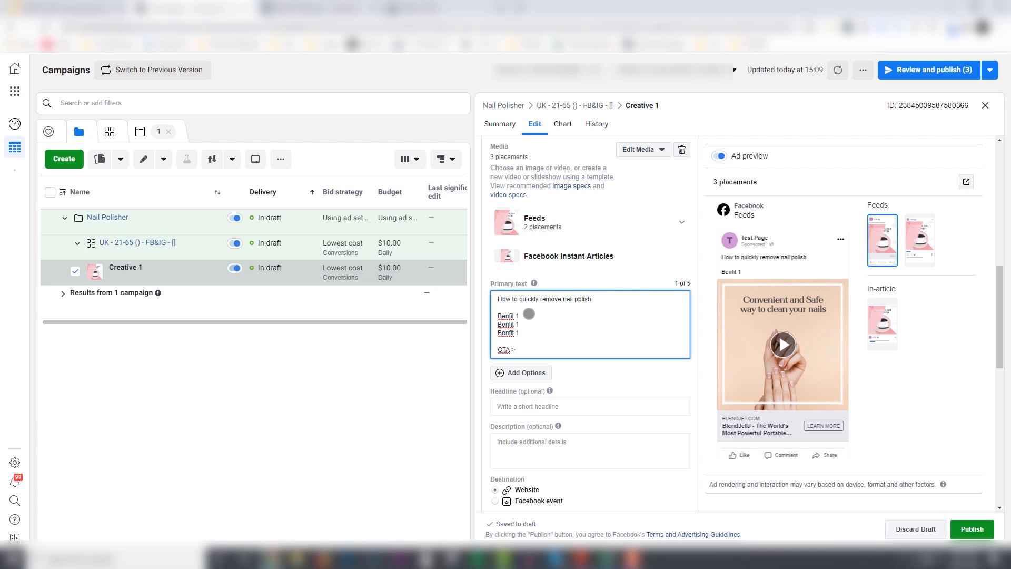
pyautogui.write(' www.yp')
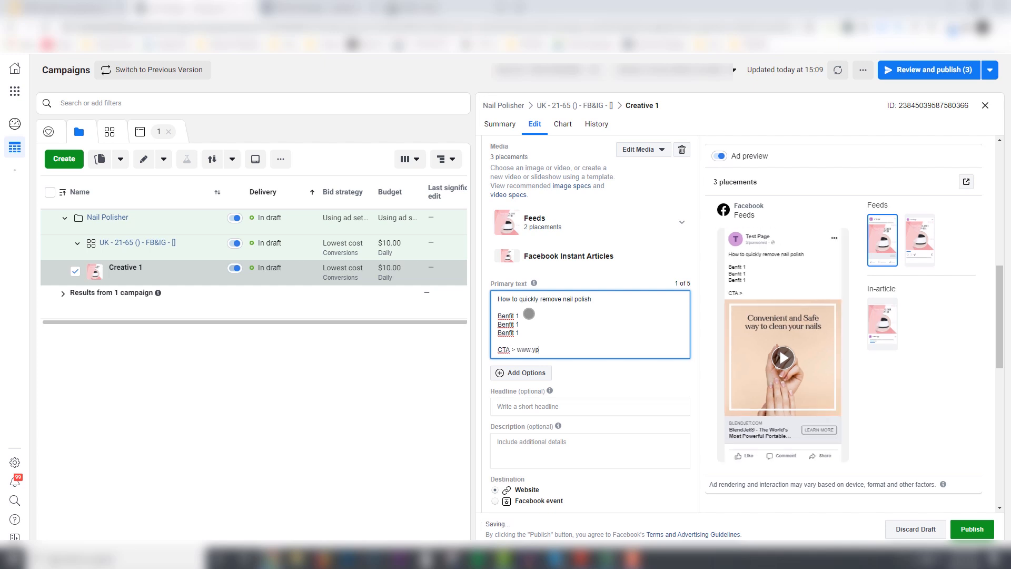
pyautogui.press('BackSpace')
pyautogui.press('BackSpace')
pyautogui.write('our')
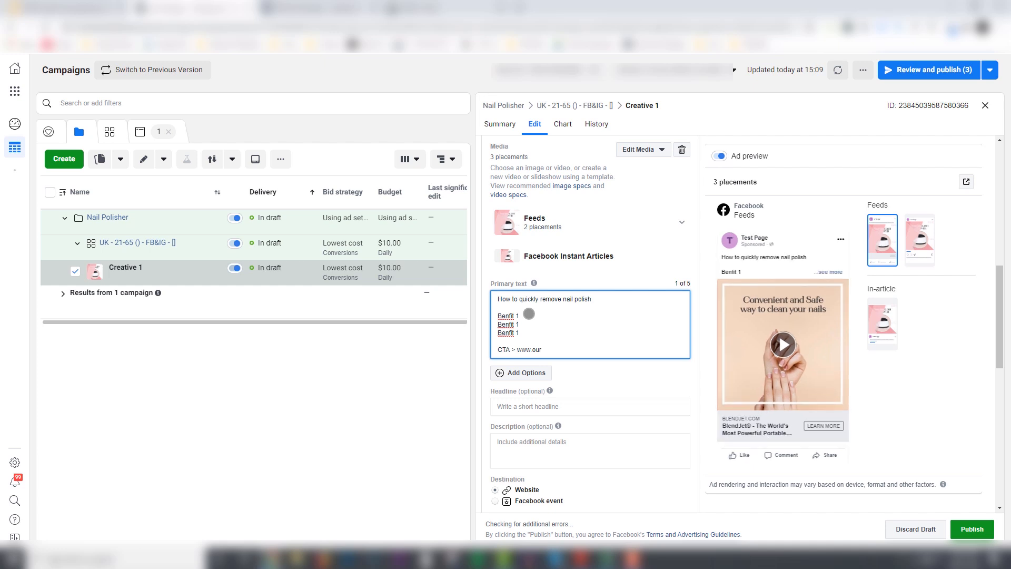
pyautogui.write('.com')
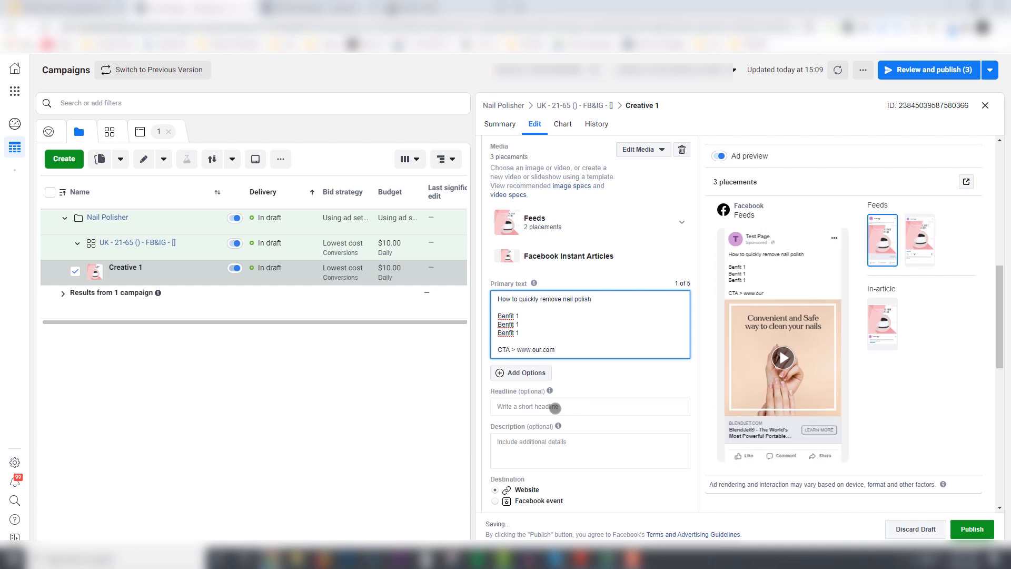
# Step: Set the ad's headline to "Remove Polish Fast", leave the description empty and close the Creative 1 editor
pyautogui.click(555, 407)
pyautogui.write('Remove')
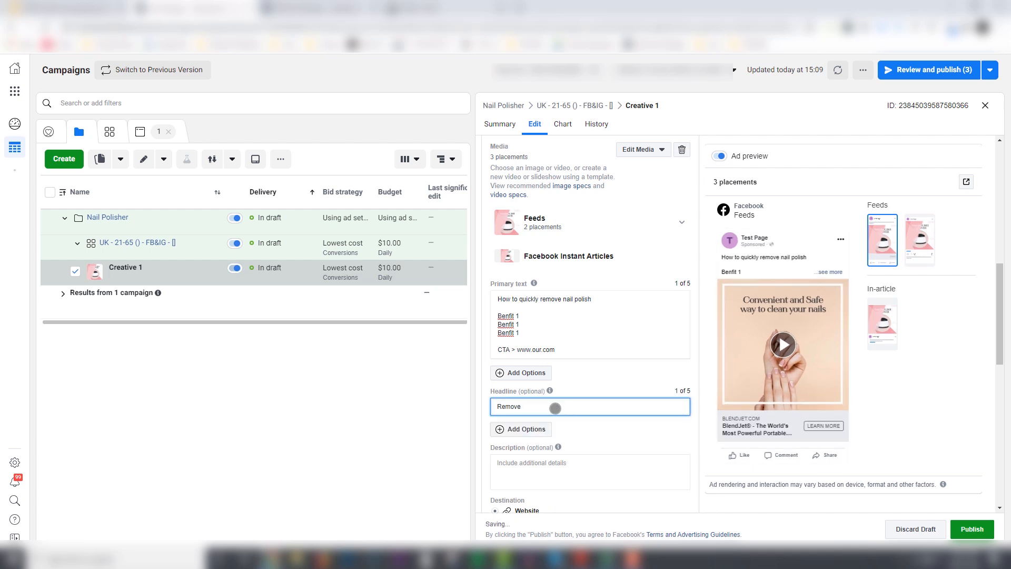
pyautogui.write(' Polish Fast')
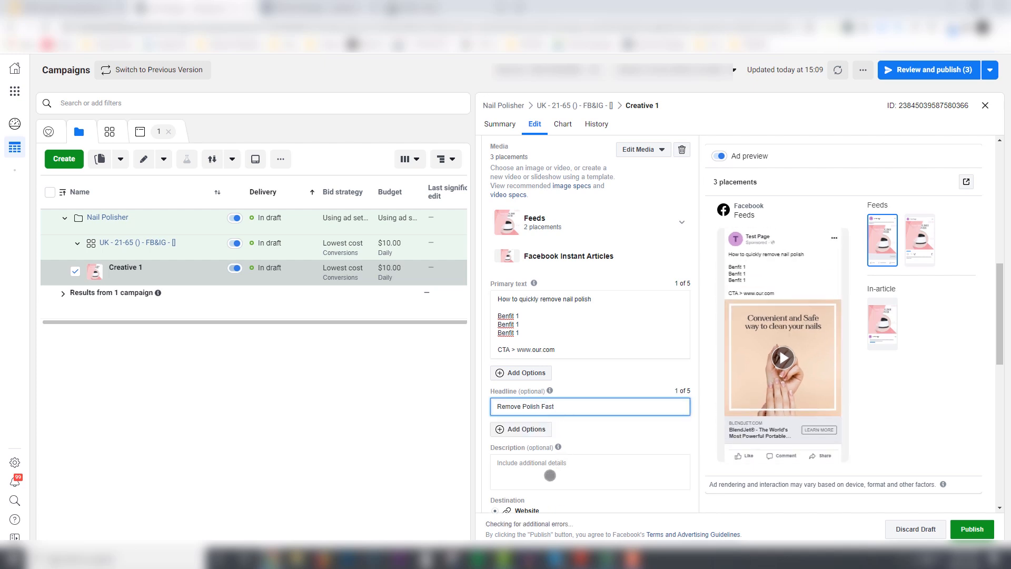
pyautogui.click(550, 475)
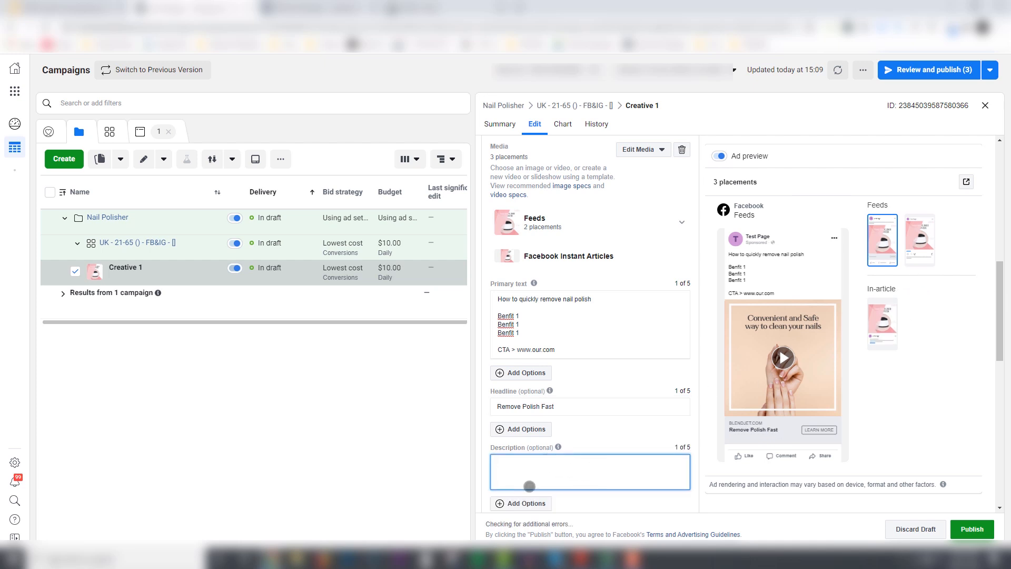
pyautogui.moveTo(997, 289); pyautogui.dragTo(997, 437)
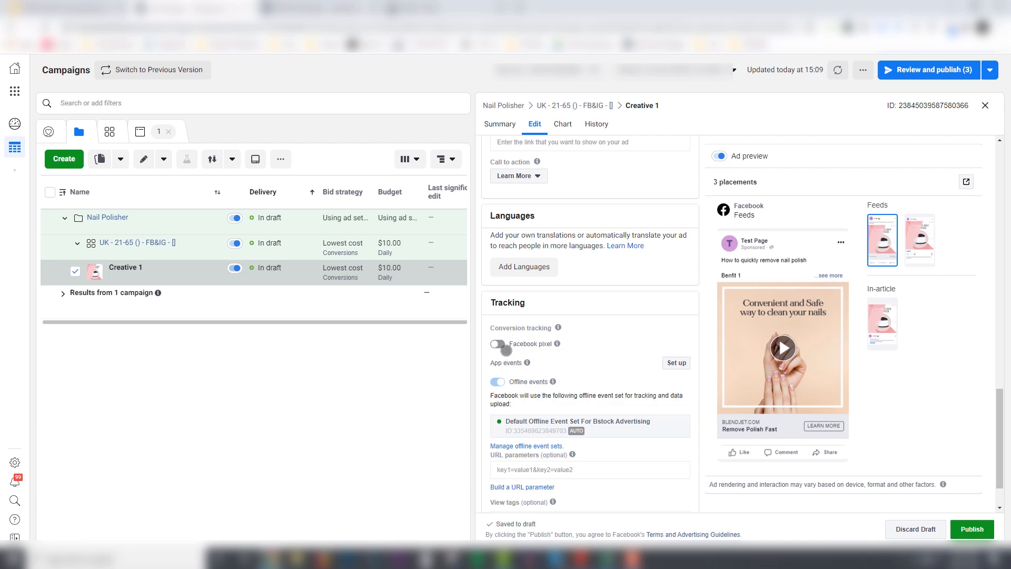
pyautogui.moveTo(1002, 434); pyautogui.dragTo(999, 160)
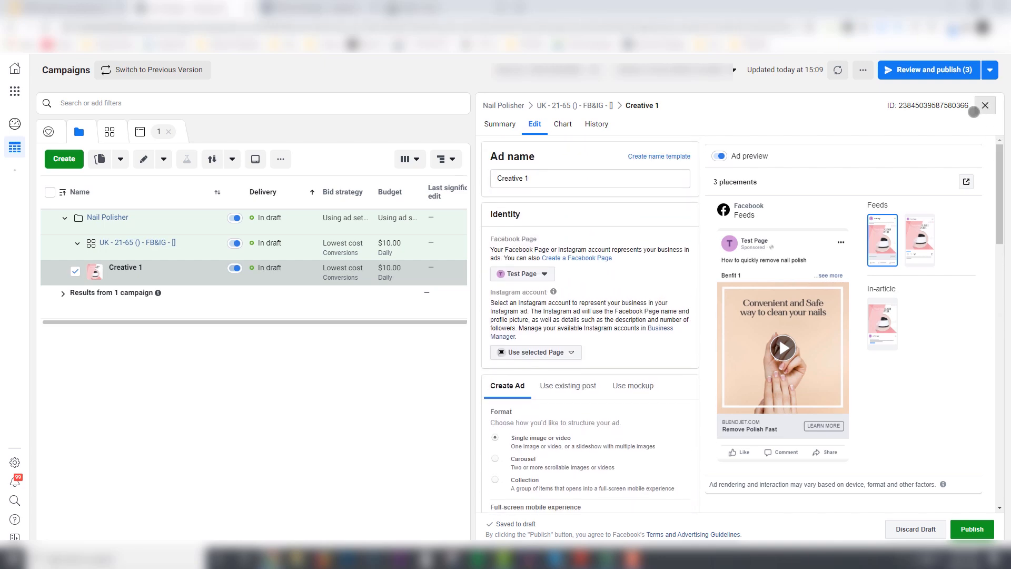
pyautogui.click(977, 109)
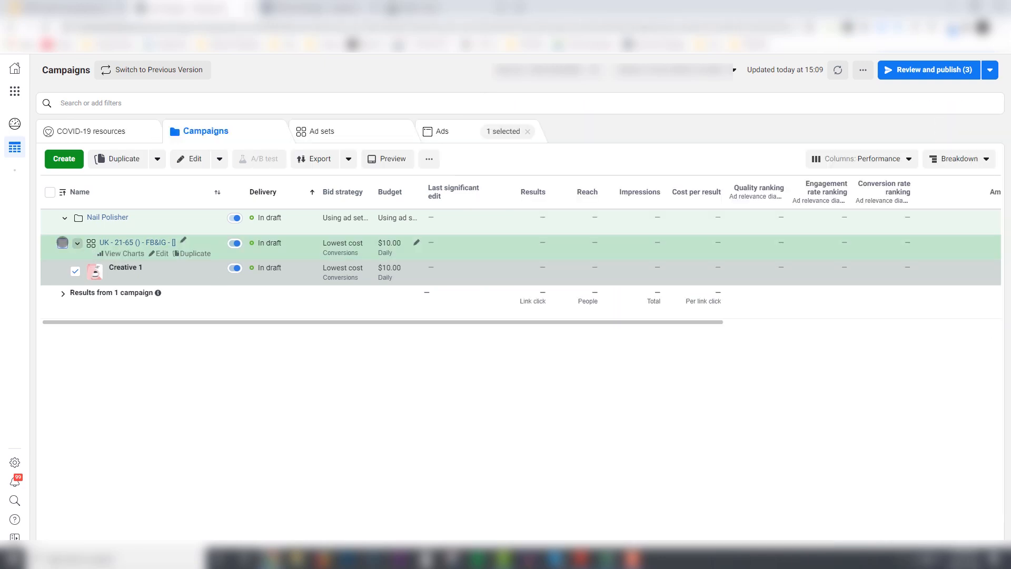
# Step: Rename the UK ad set as "UK - 21-65 (Nails) - FB&IG - [5.5M]" and close its editor
pyautogui.click(63, 243)
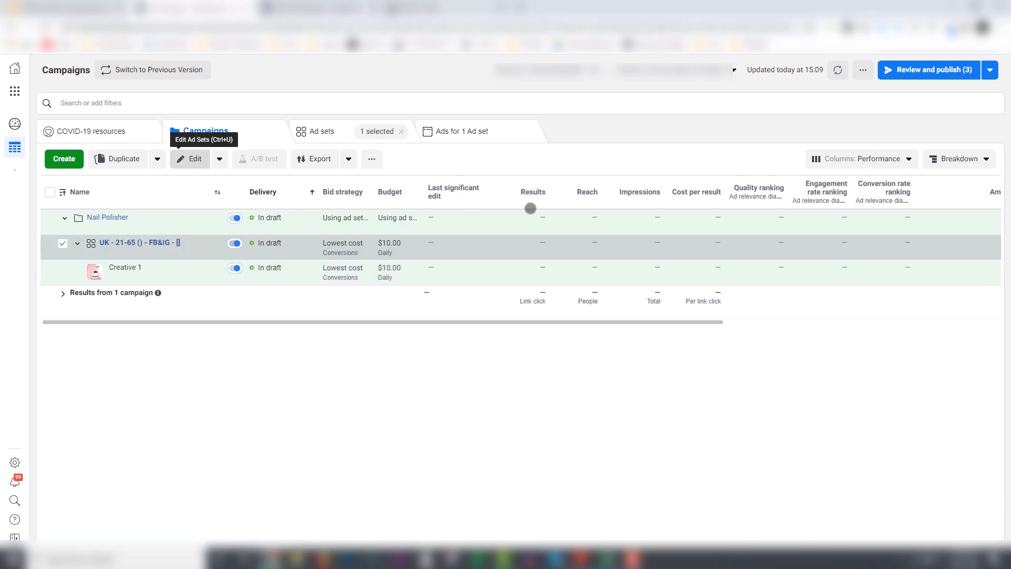
pyautogui.moveTo(1002, 179); pyautogui.dragTo(993, 274)
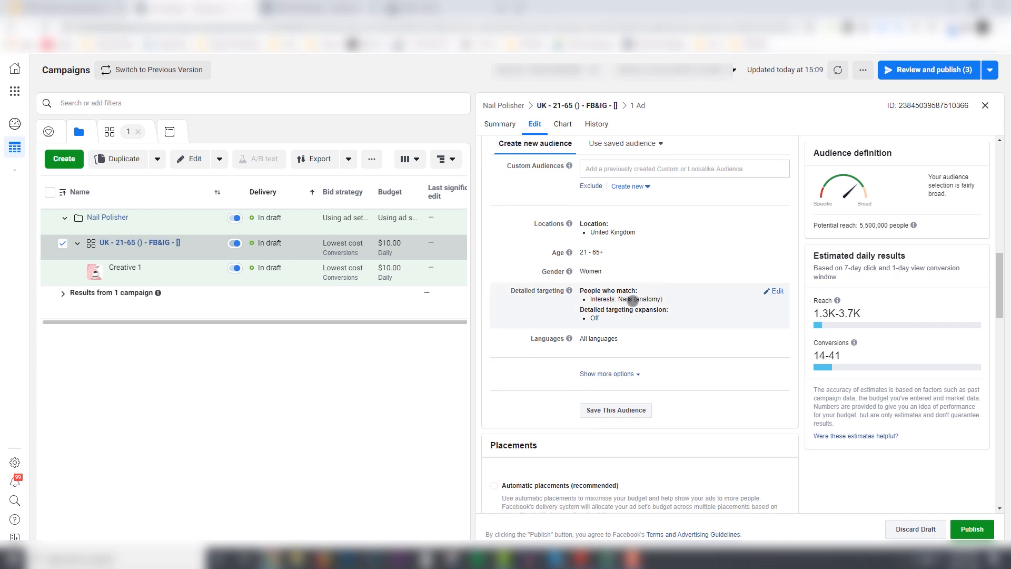
pyautogui.moveTo(633, 300); pyautogui.dragTo(623, 301)
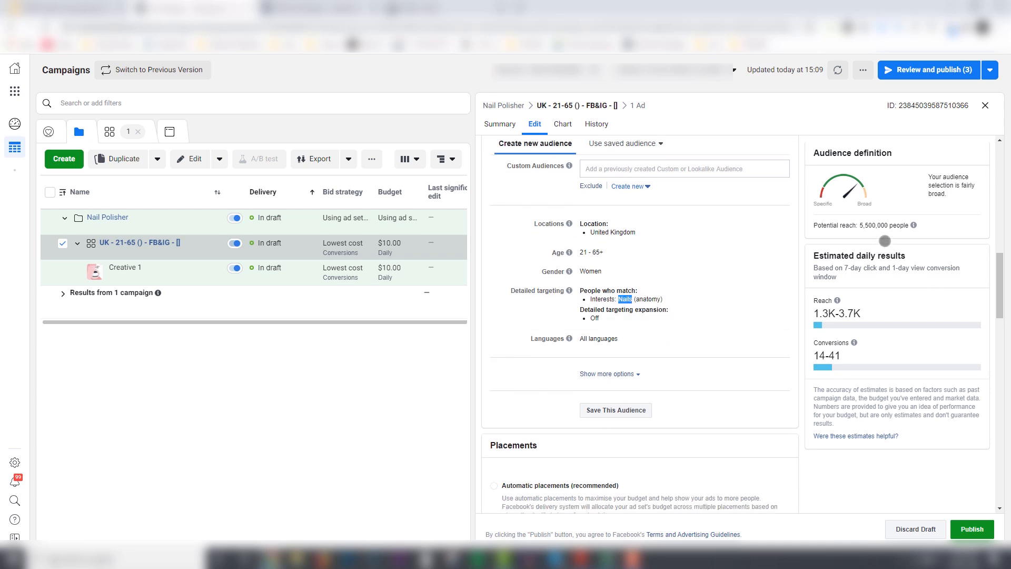
pyautogui.scroll(10, 992, 269)
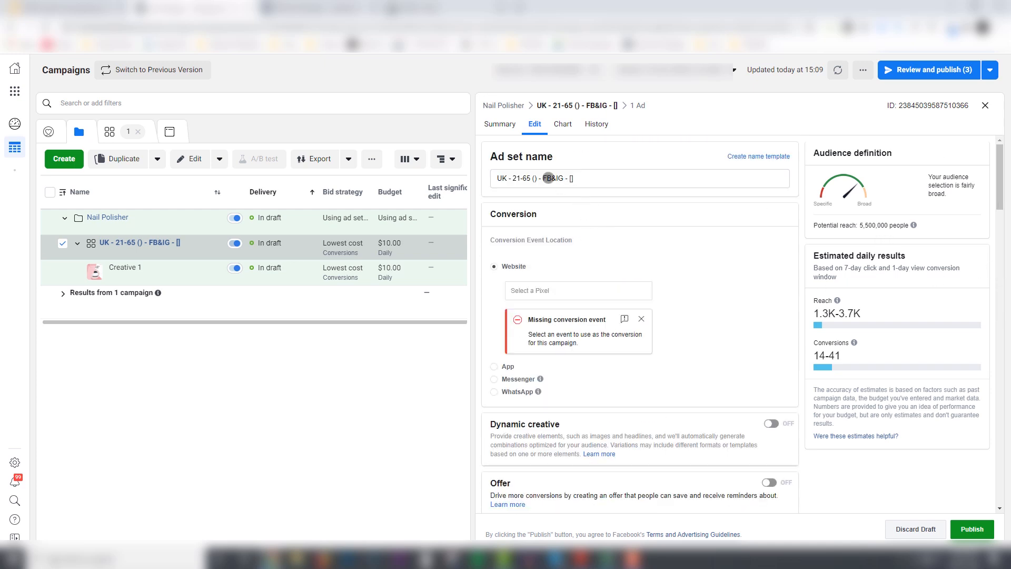
pyautogui.click(534, 178)
pyautogui.write('Nails')
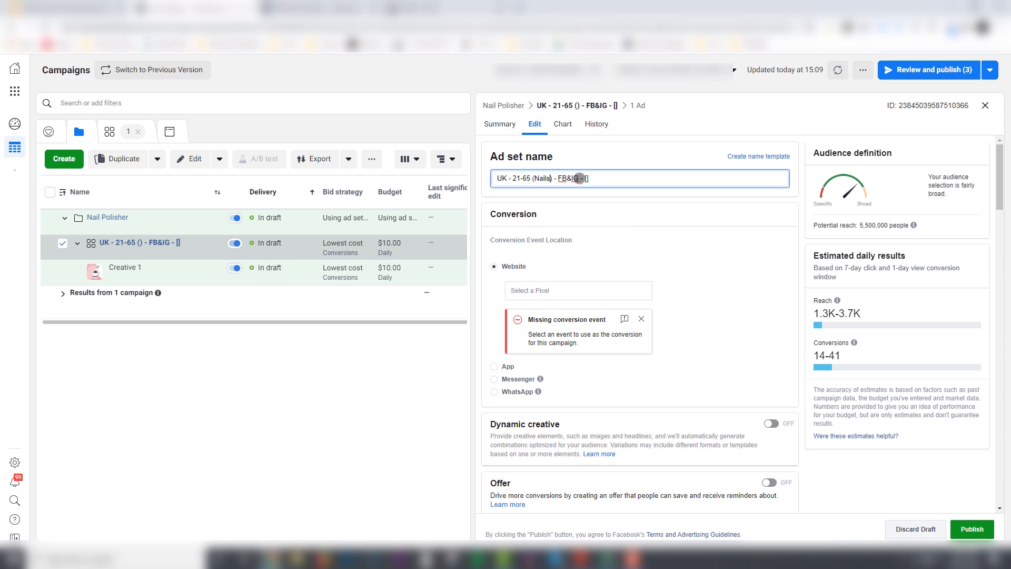
pyautogui.click(586, 178)
pyautogui.write('5')
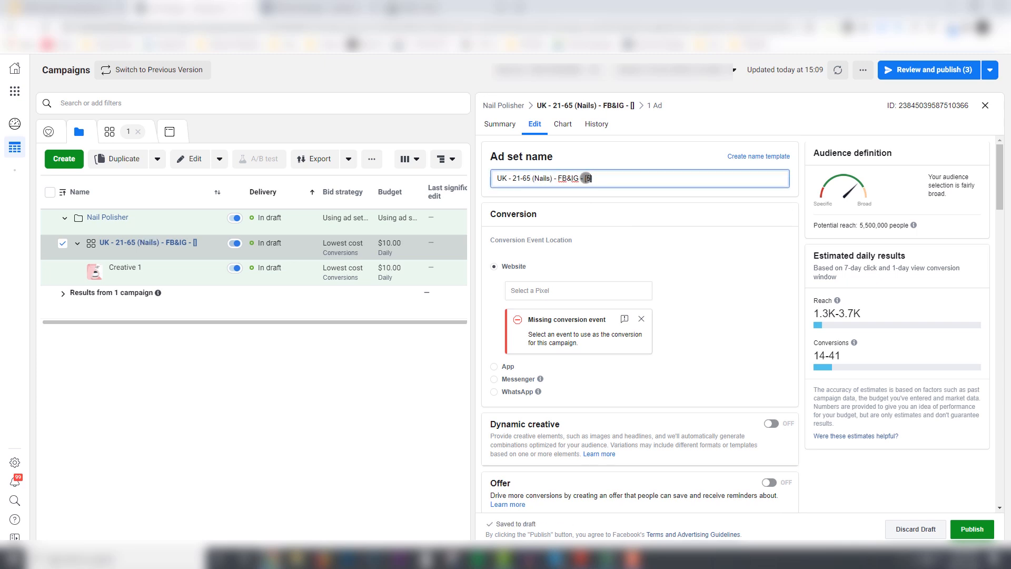
pyautogui.write('.5M')
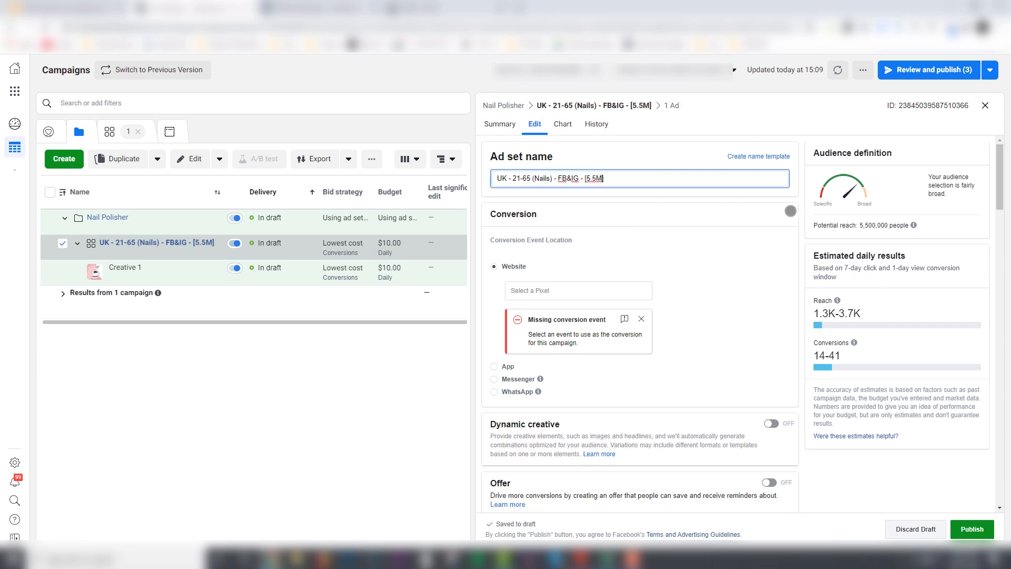
pyautogui.click(796, 207)
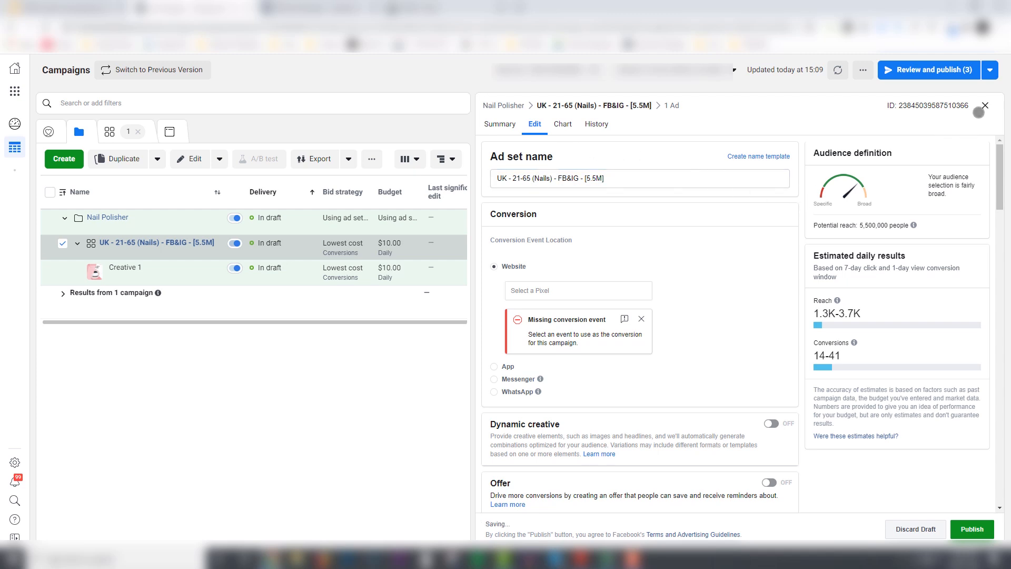
pyautogui.click(985, 105)
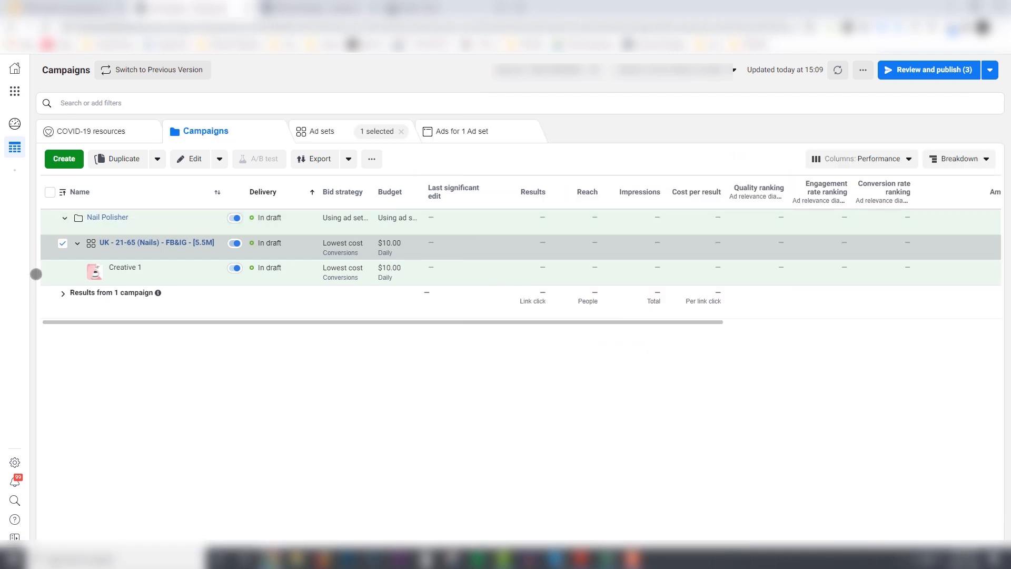
pyautogui.click(117, 159)
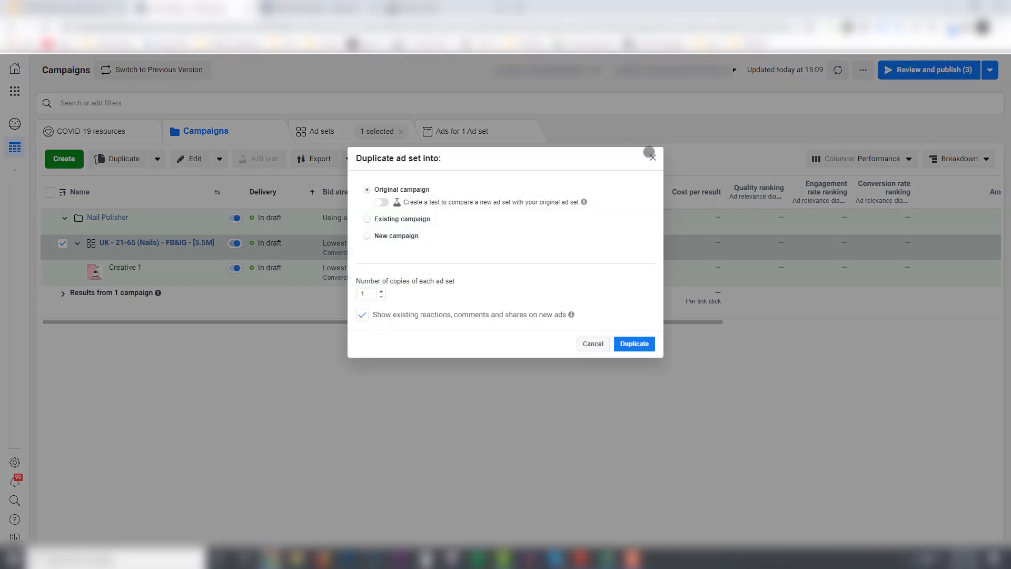
pyautogui.click(651, 155)
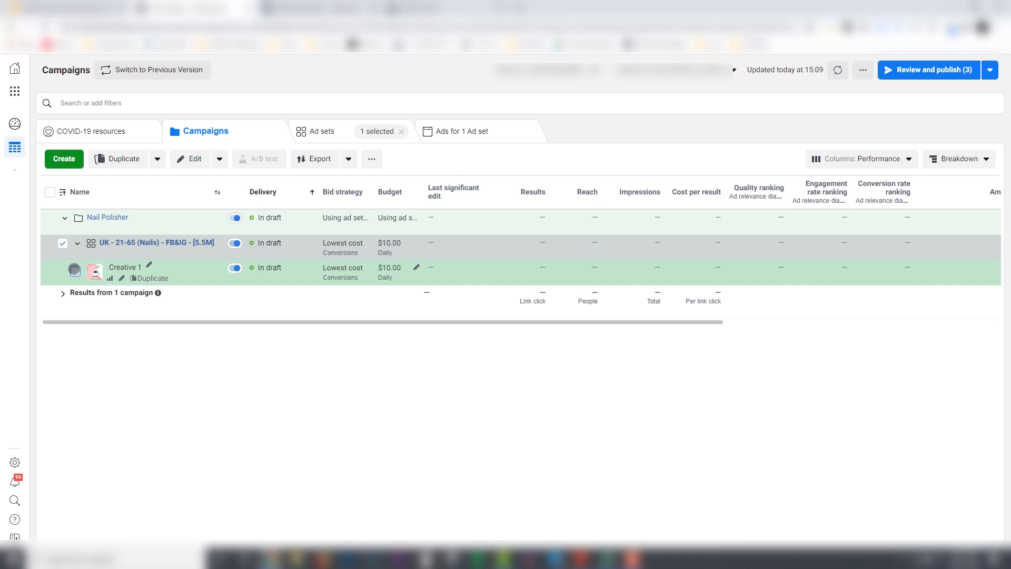
pyautogui.click(75, 270)
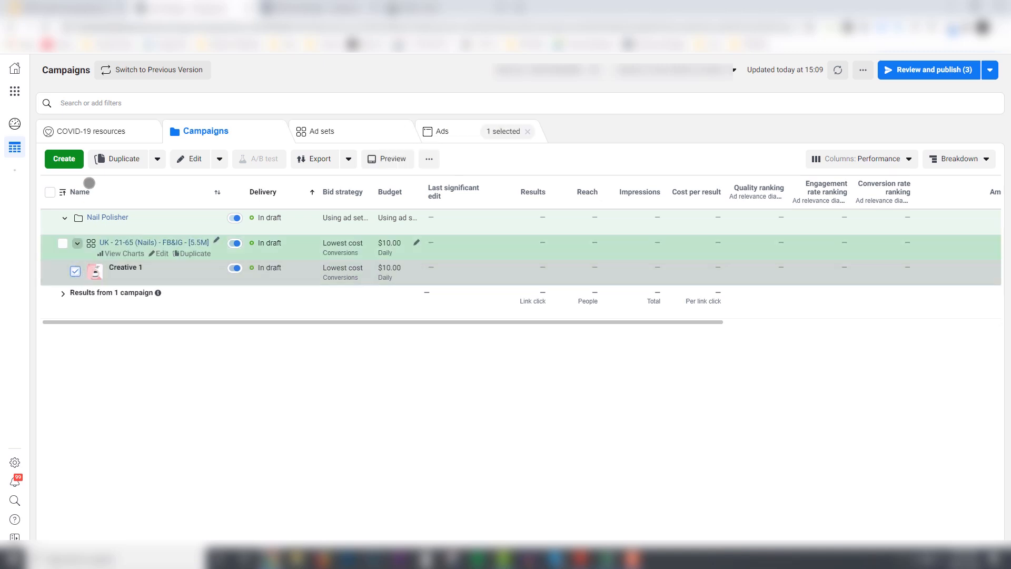
pyautogui.click(114, 159)
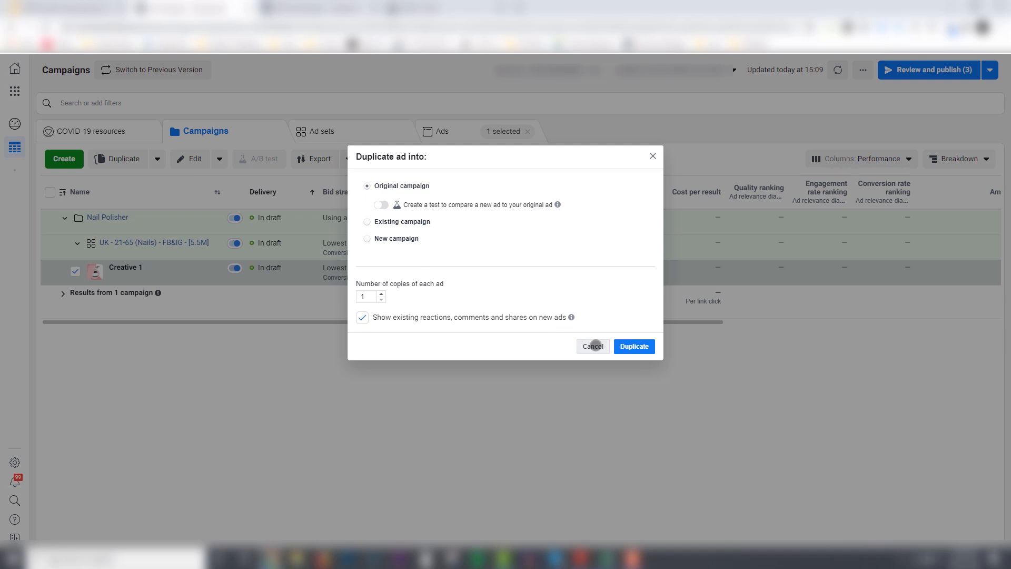
pyautogui.click(594, 346)
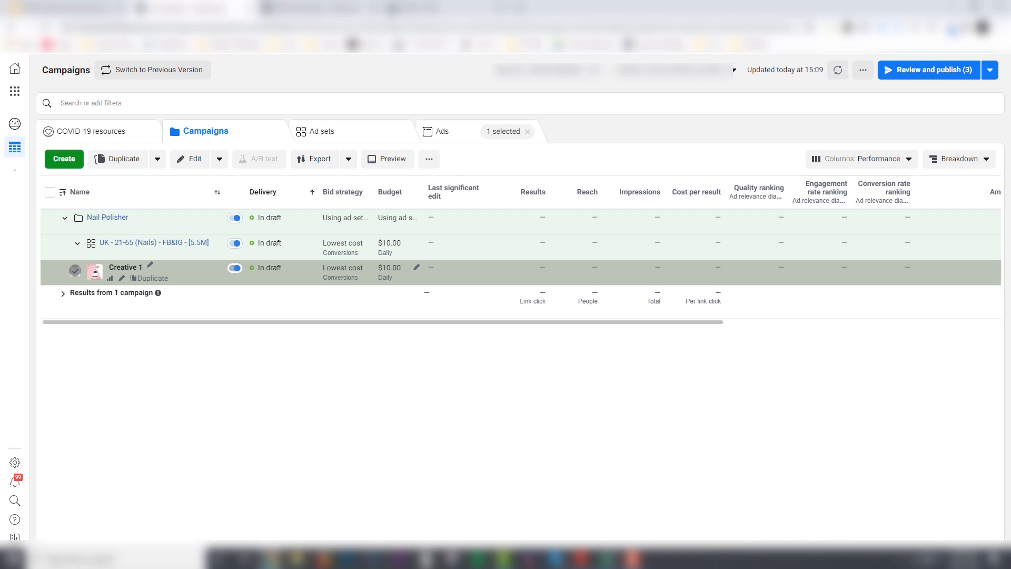
pyautogui.click(74, 271)
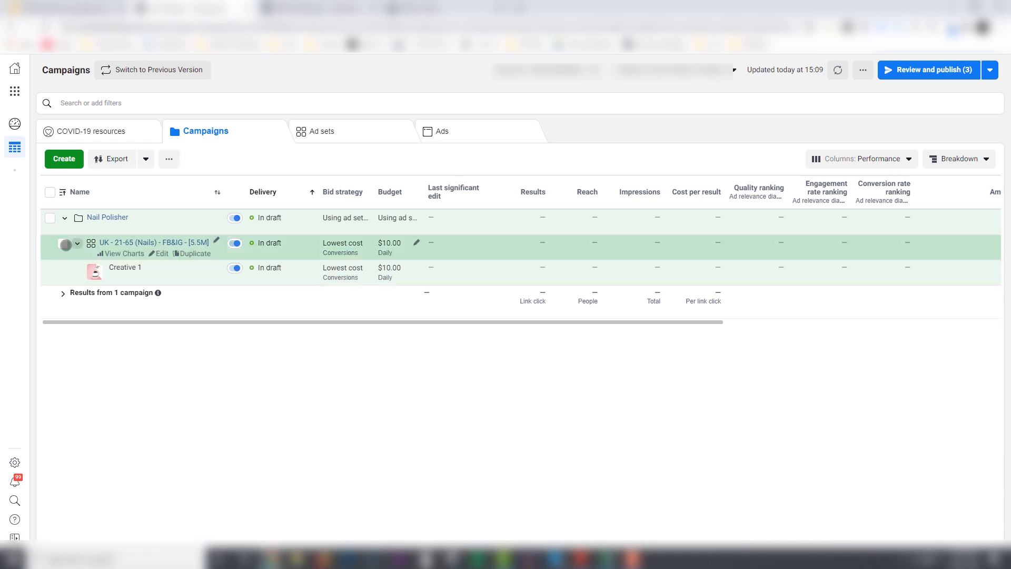
# Step: Duplicate the UK Nails ad set six times within the original campaign, with existing reactions, comments and shares turned off
pyautogui.click(63, 243)
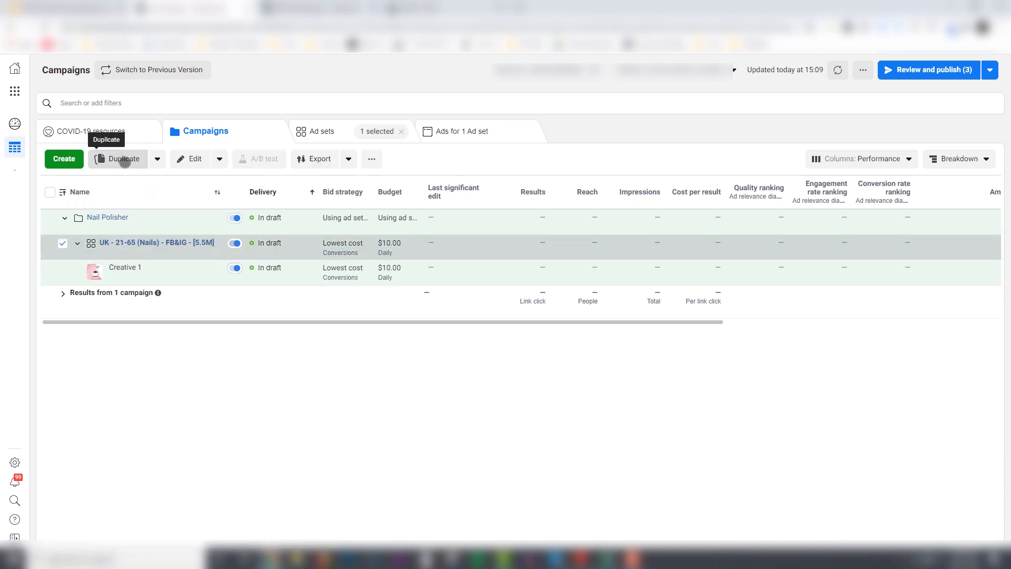
pyautogui.click(124, 159)
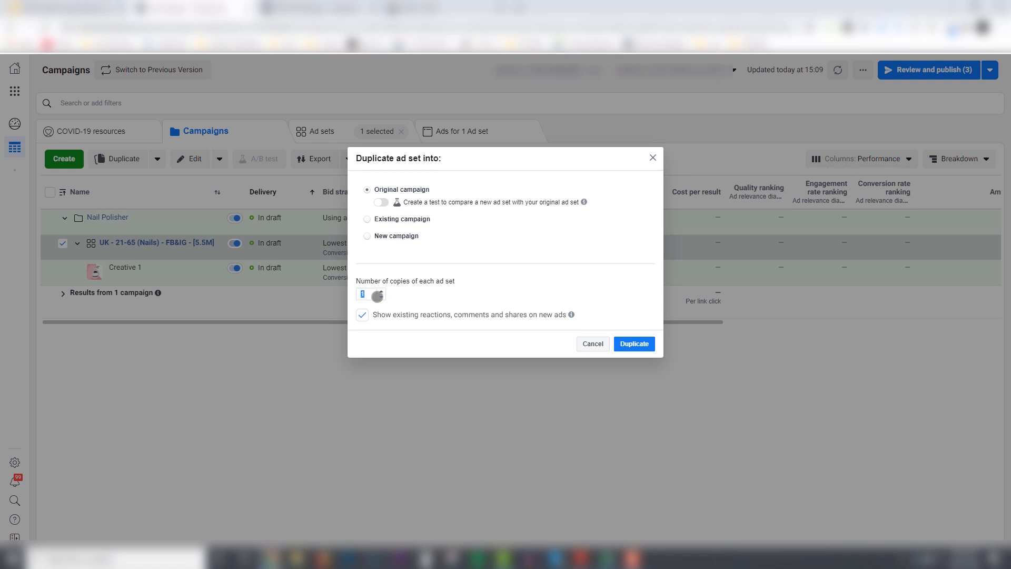
pyautogui.write('6')
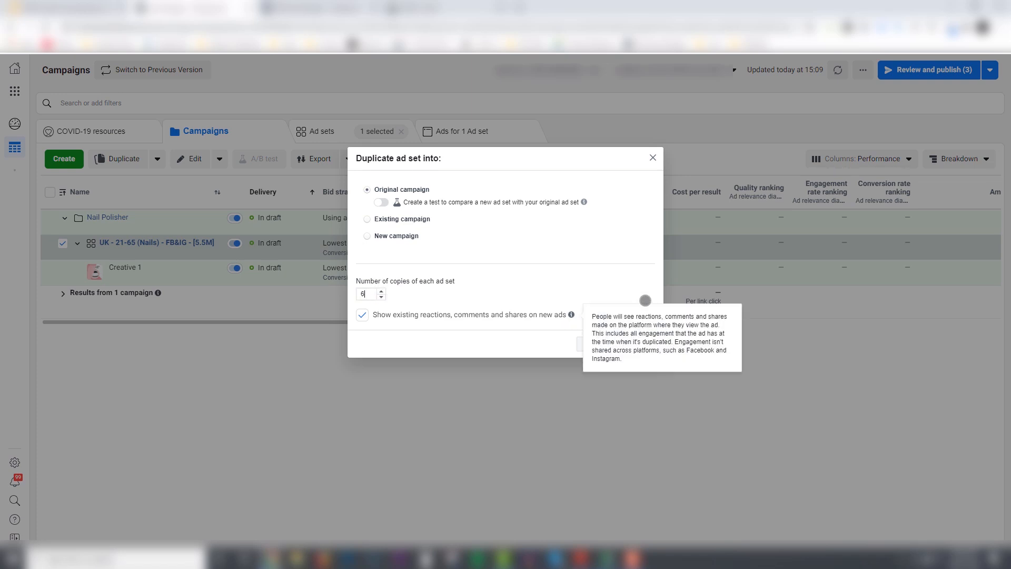
pyautogui.click(637, 344)
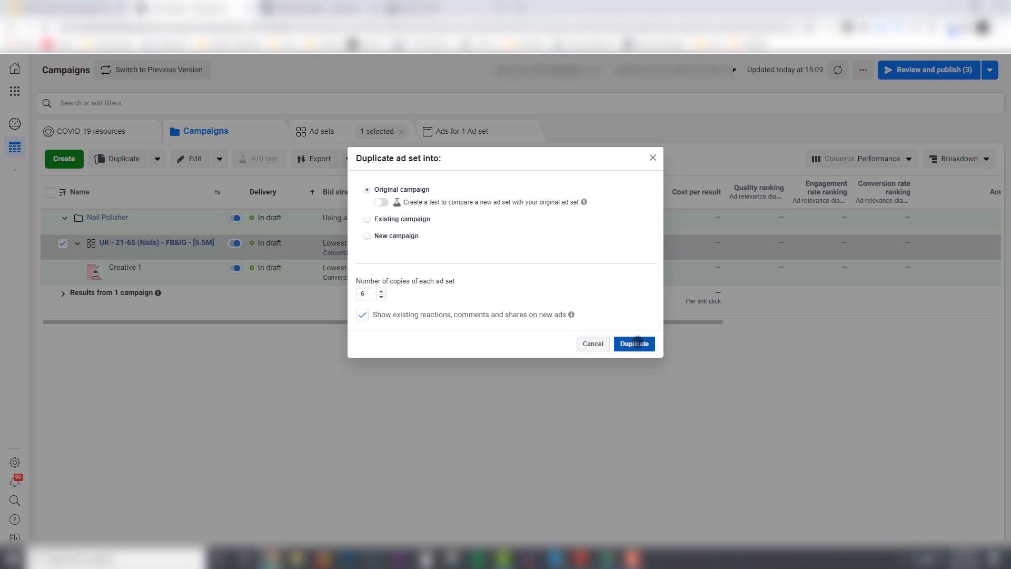
pyautogui.click(362, 314)
pyautogui.click(631, 343)
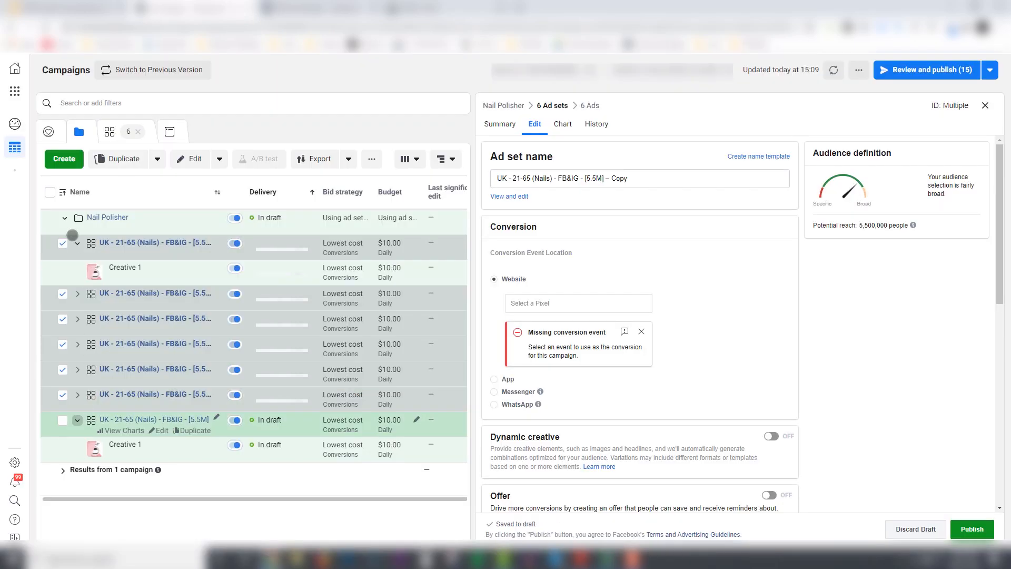
# Step: Widen the ad set name column and remove the "– Copy" suffix from the names of all six duplicates
pyautogui.click(78, 242)
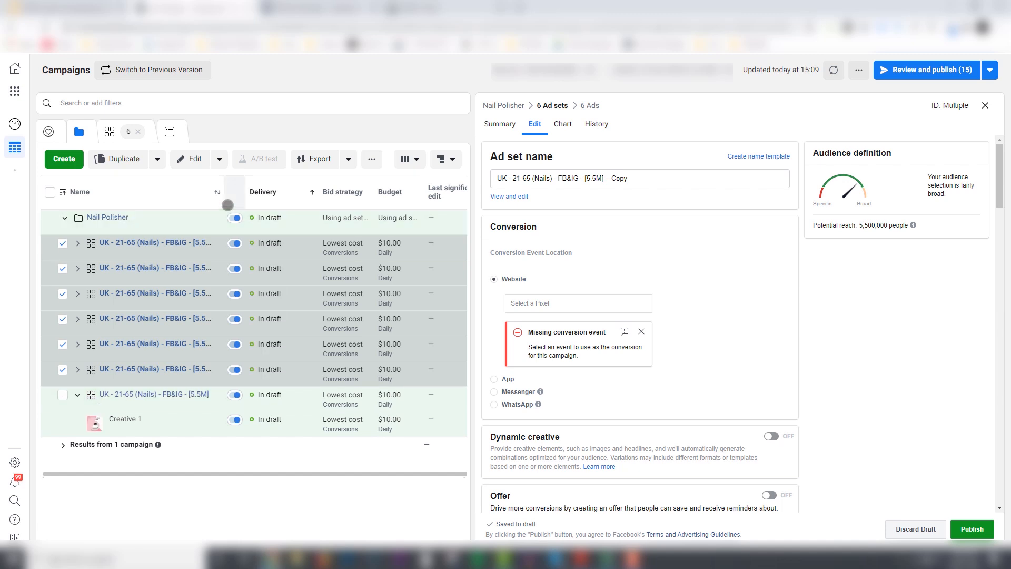
pyautogui.moveTo(223, 204); pyautogui.dragTo(288, 209)
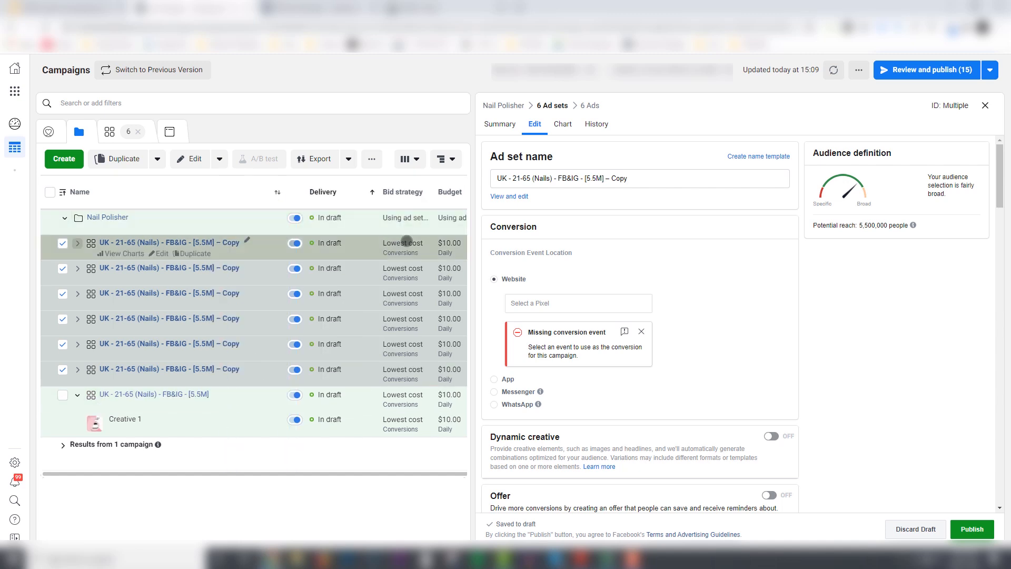
pyautogui.moveTo(604, 179); pyautogui.dragTo(638, 180)
pyautogui.press('BackSpace')
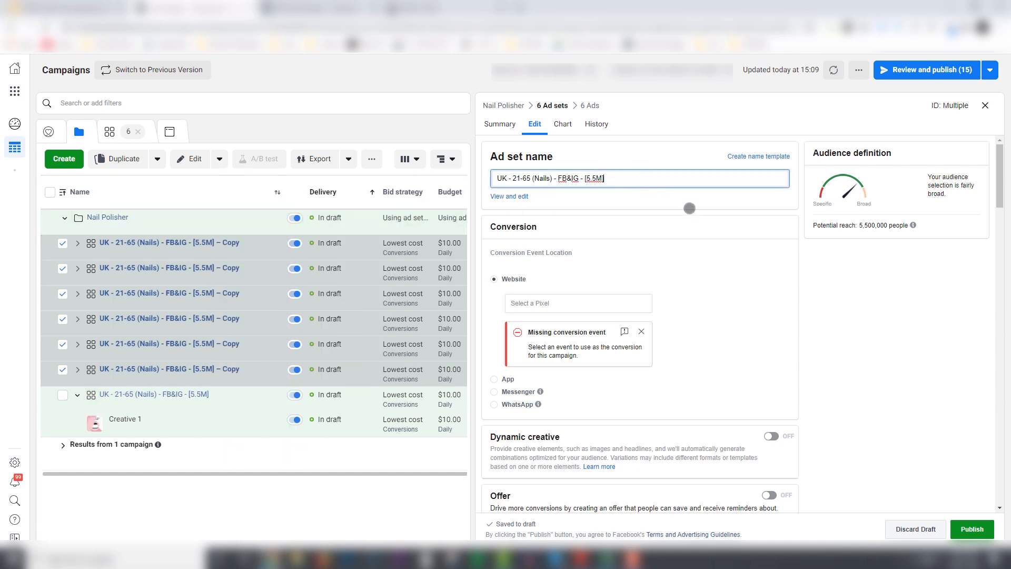
# Step: Set the location targeting of all seven ad sets to "People living in this location", leaving only the six duplicates selected
pyautogui.moveTo(1002, 189); pyautogui.dragTo(995, 294)
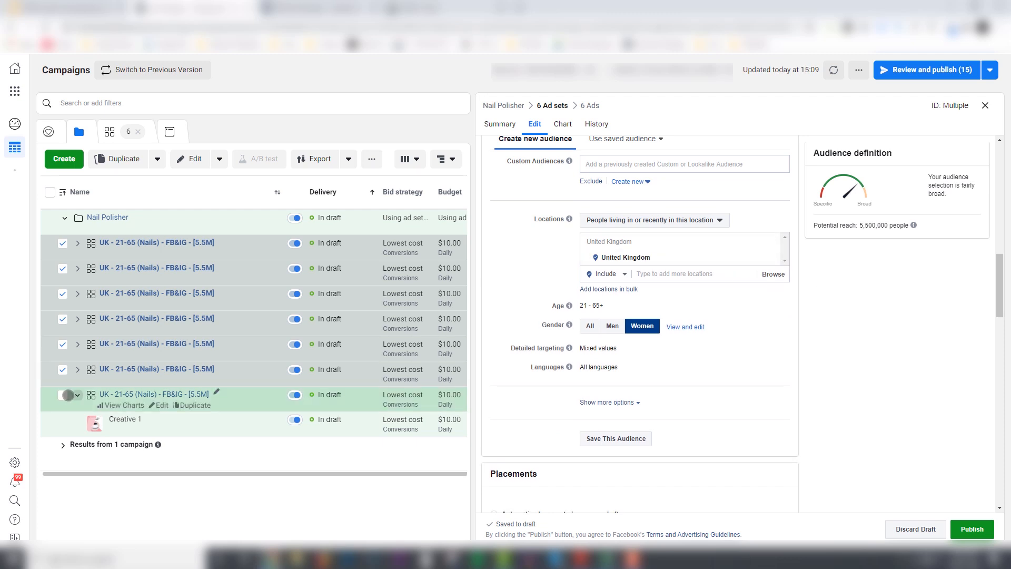
pyautogui.click(63, 395)
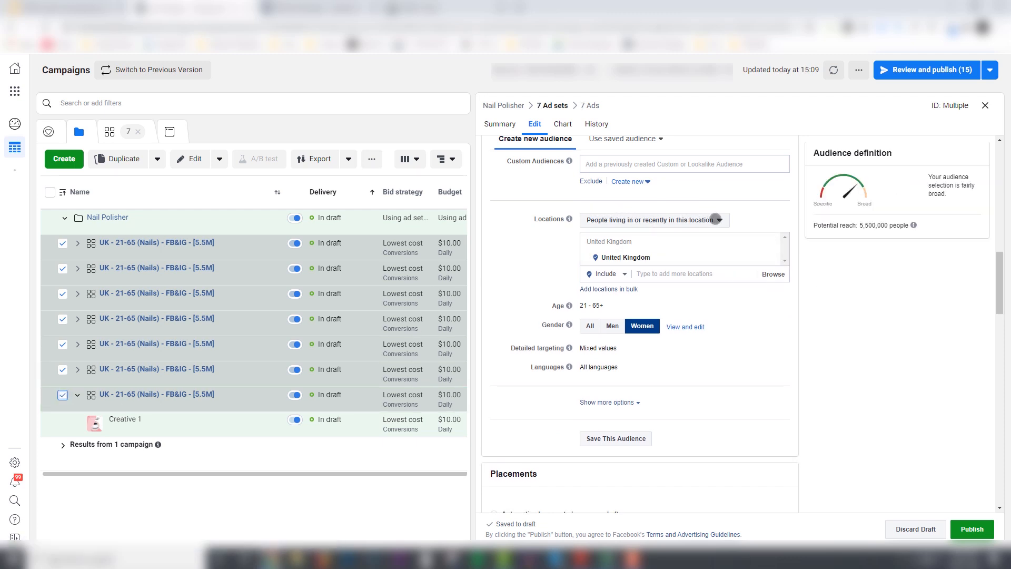
pyautogui.click(718, 219)
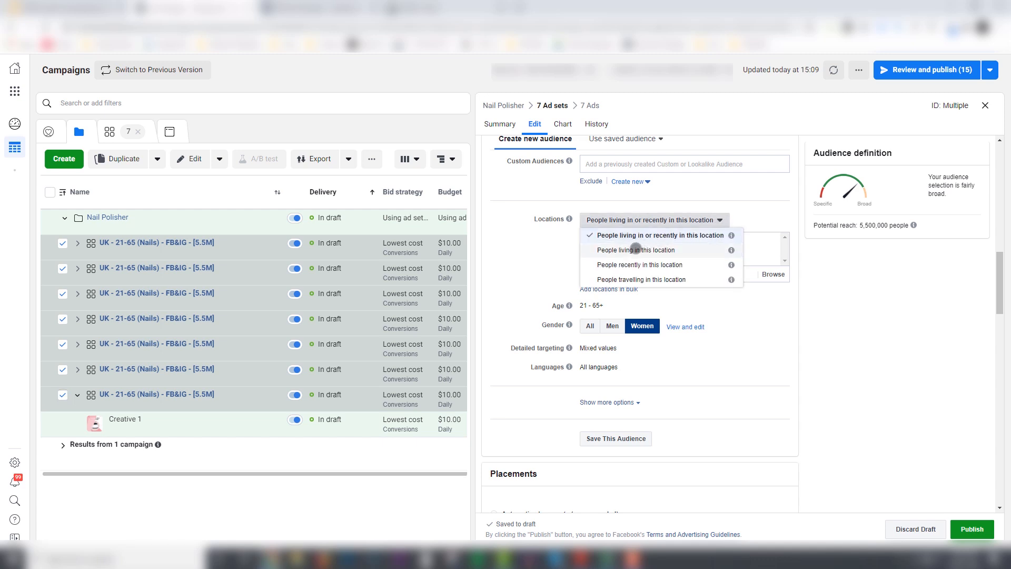
pyautogui.click(636, 250)
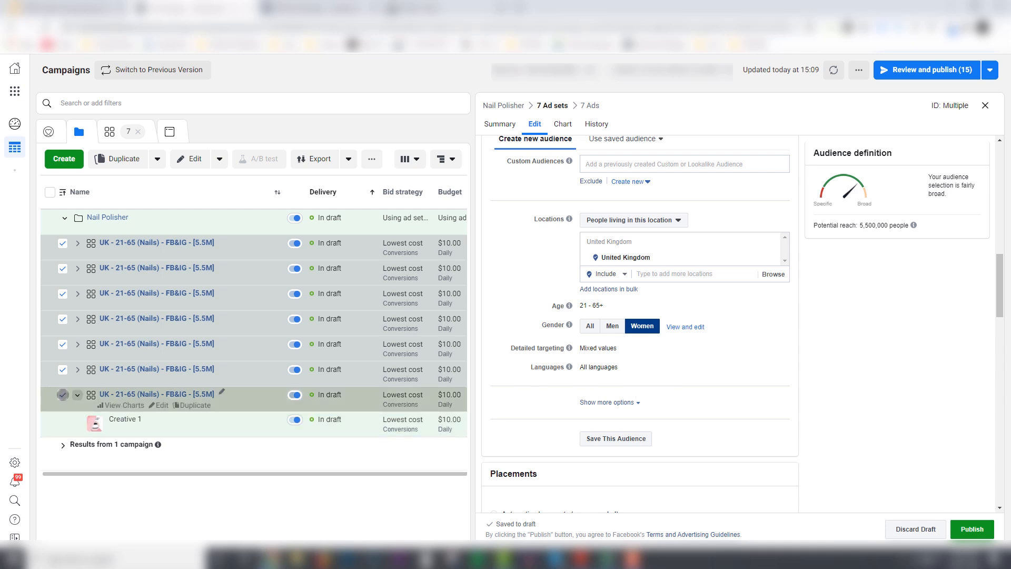
pyautogui.click(62, 394)
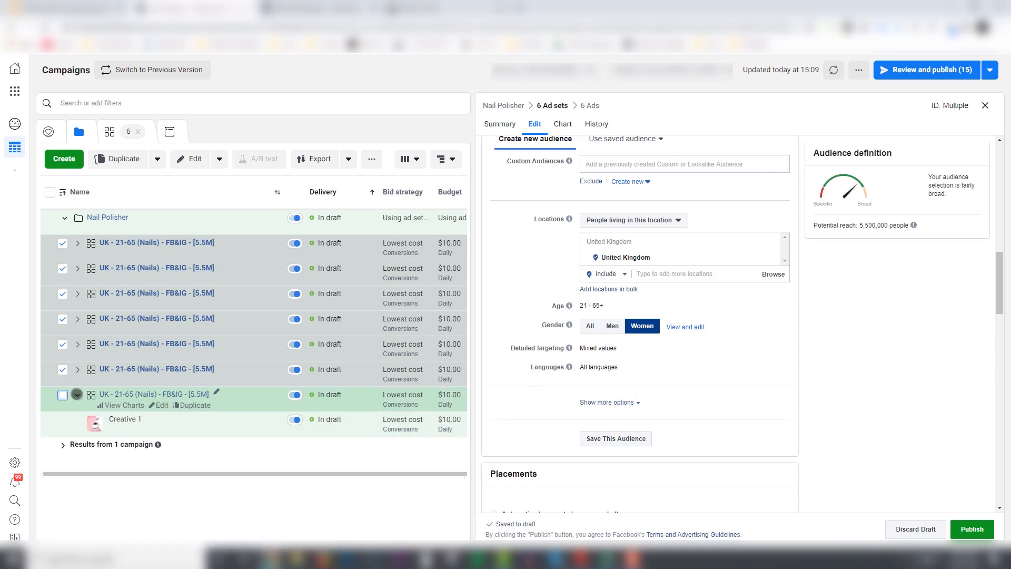
pyautogui.click(77, 394)
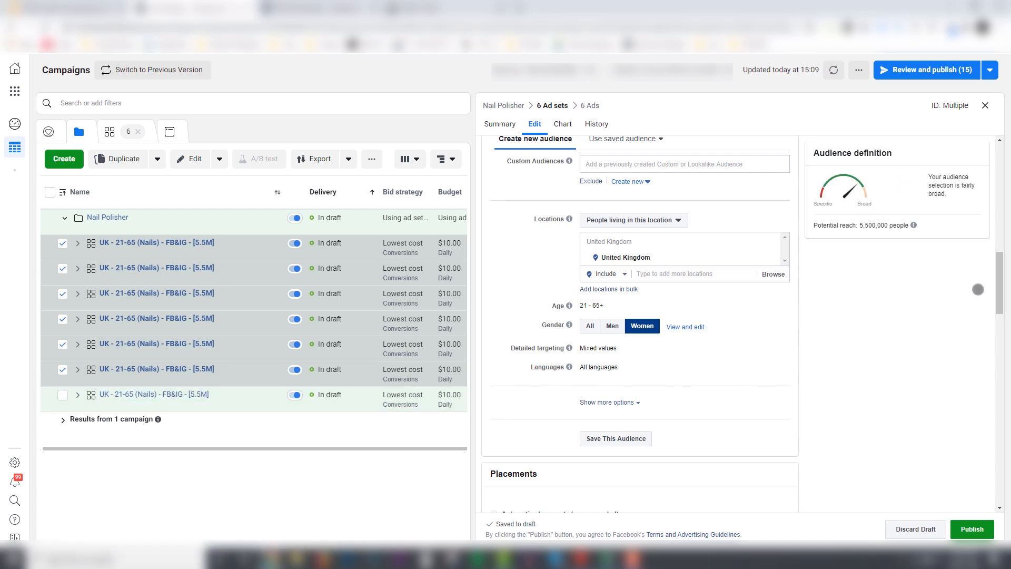
# Step: Replace the Nails (anatomy) interest with the suggested Nail polish interest in the six duplicates' detailed targeting
pyautogui.scroll(-1, 1001, 283)
pyautogui.scroll(-3, 1001, 283)
pyautogui.scroll(4, 1000, 276)
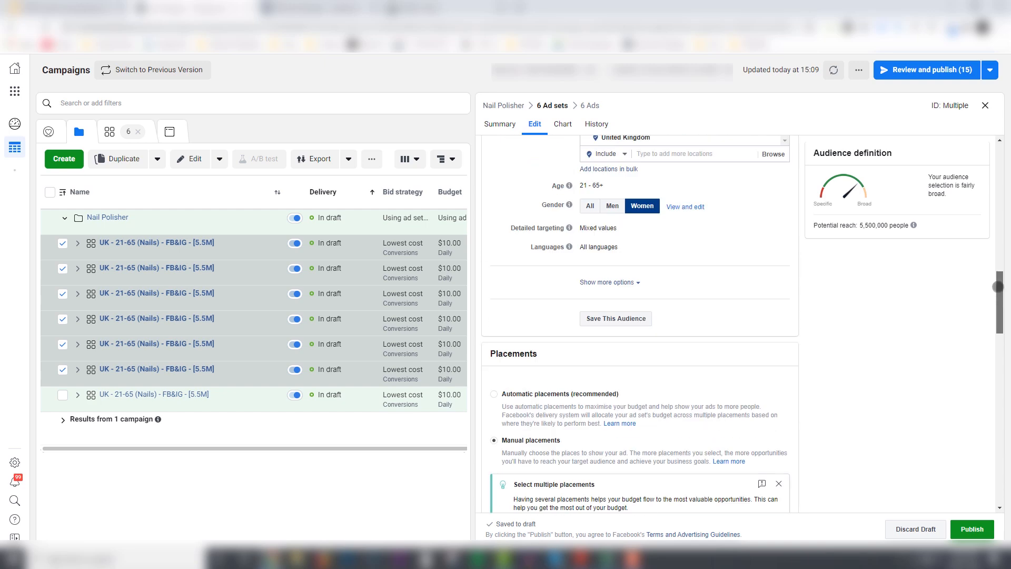
pyautogui.scroll(1, 1000, 273)
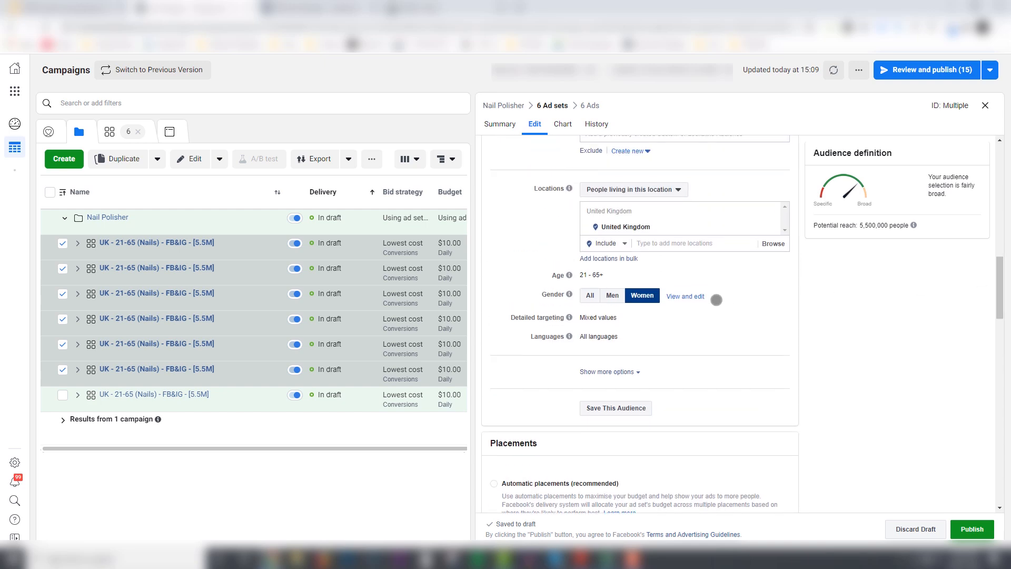
pyautogui.click(776, 318)
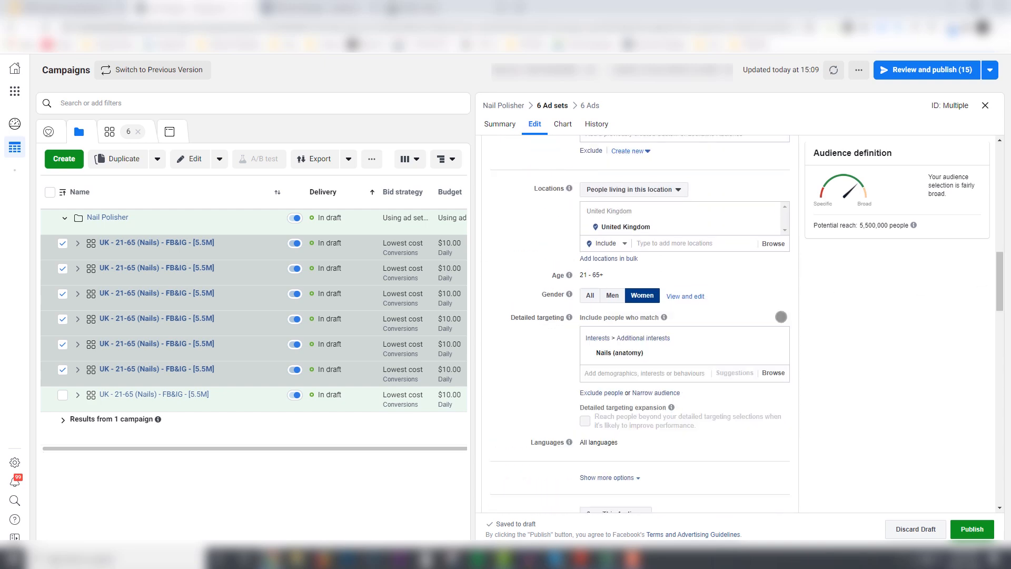
pyautogui.moveTo(644, 352)
pyautogui.click(736, 372)
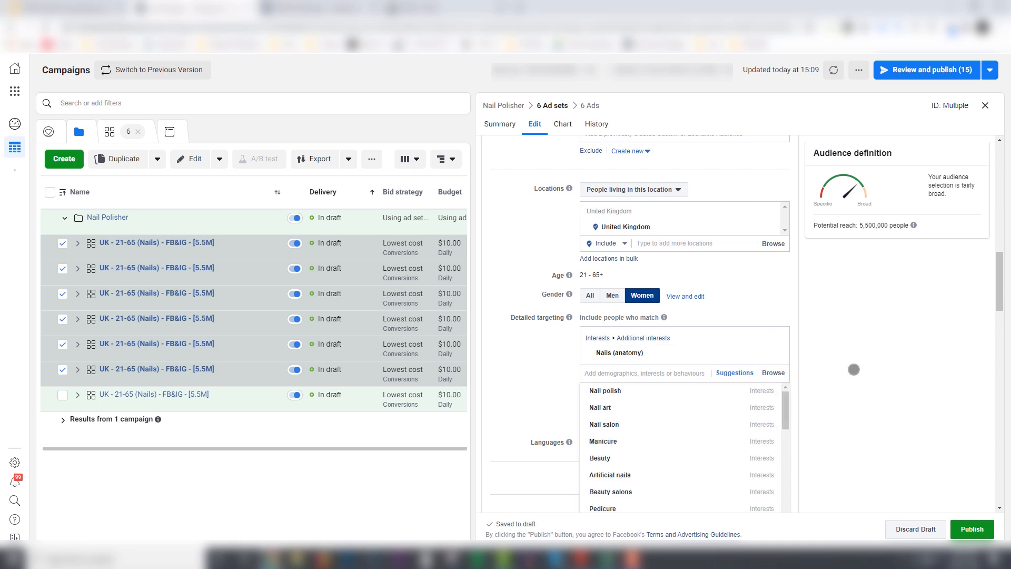
pyautogui.scroll(-2, 992, 307)
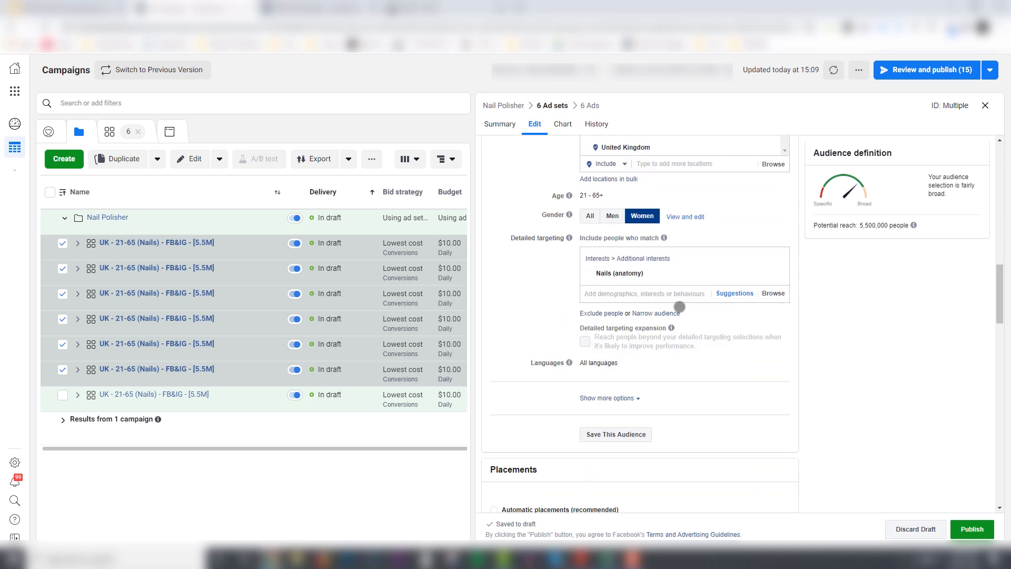
pyautogui.click(736, 294)
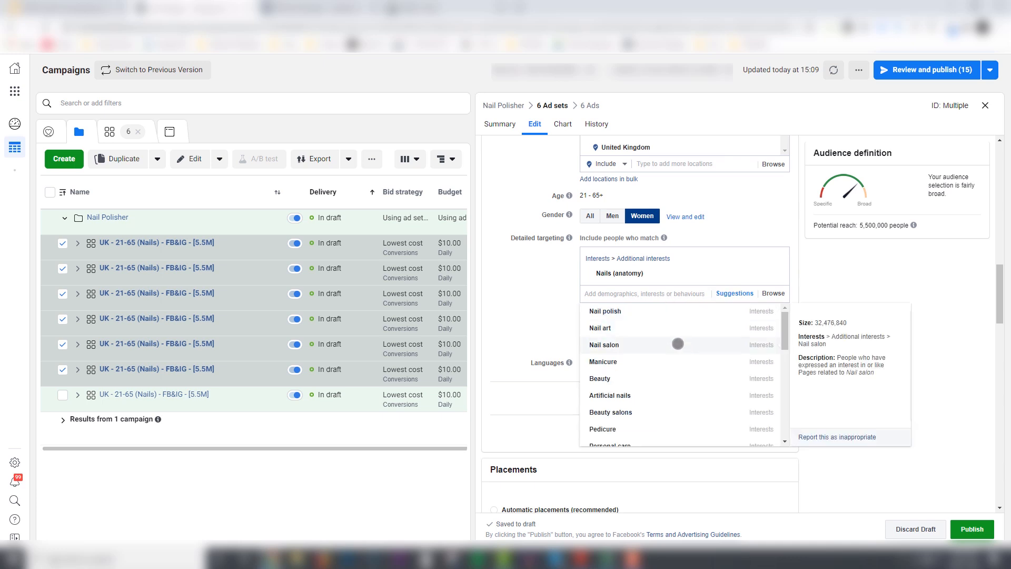
pyautogui.moveTo(784, 325)
pyautogui.mouseDown()
pyautogui.moveTo(783, 334)
pyautogui.moveTo(783, 320)
pyautogui.mouseUp()
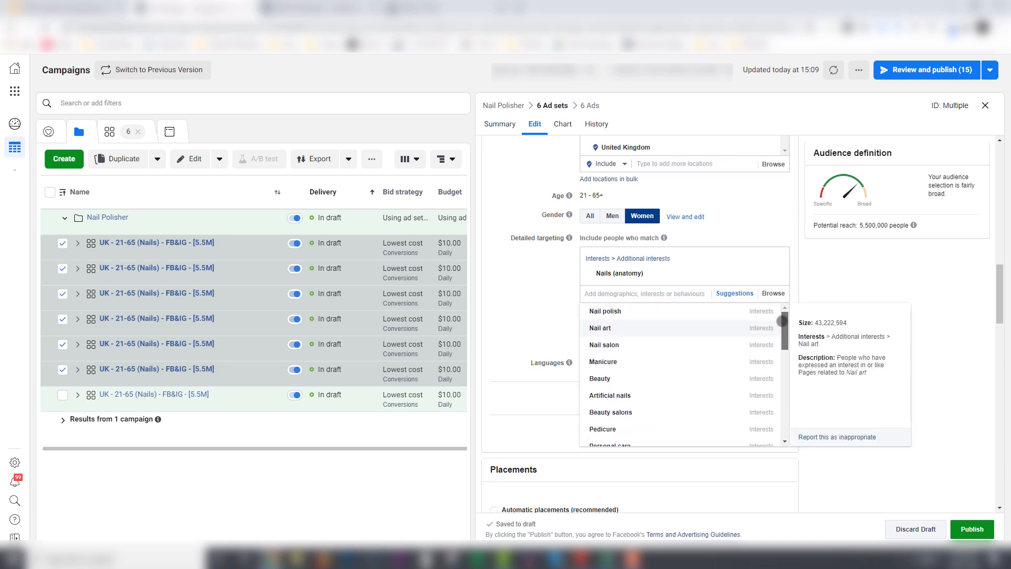
pyautogui.click(612, 310)
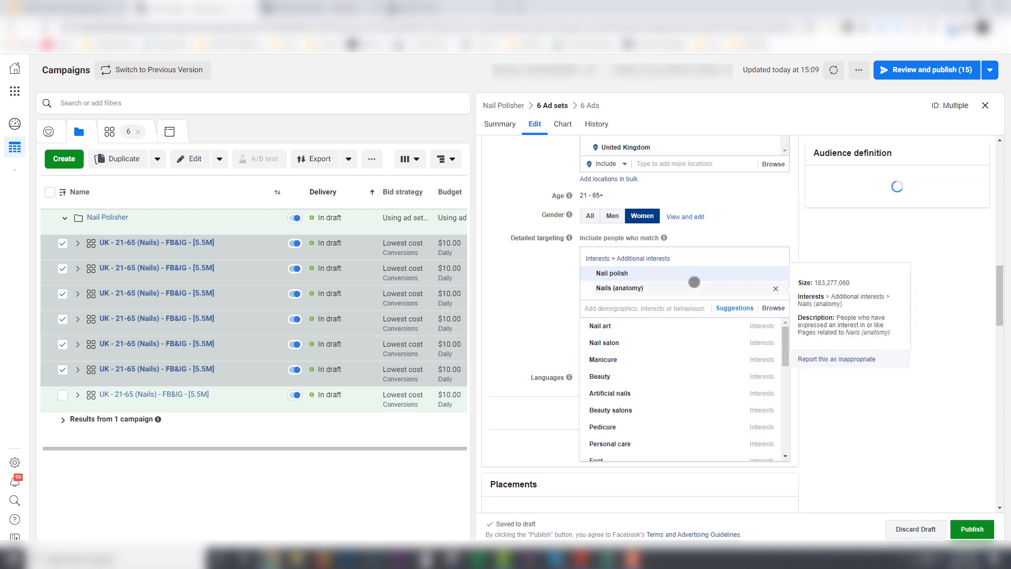
pyautogui.click(776, 289)
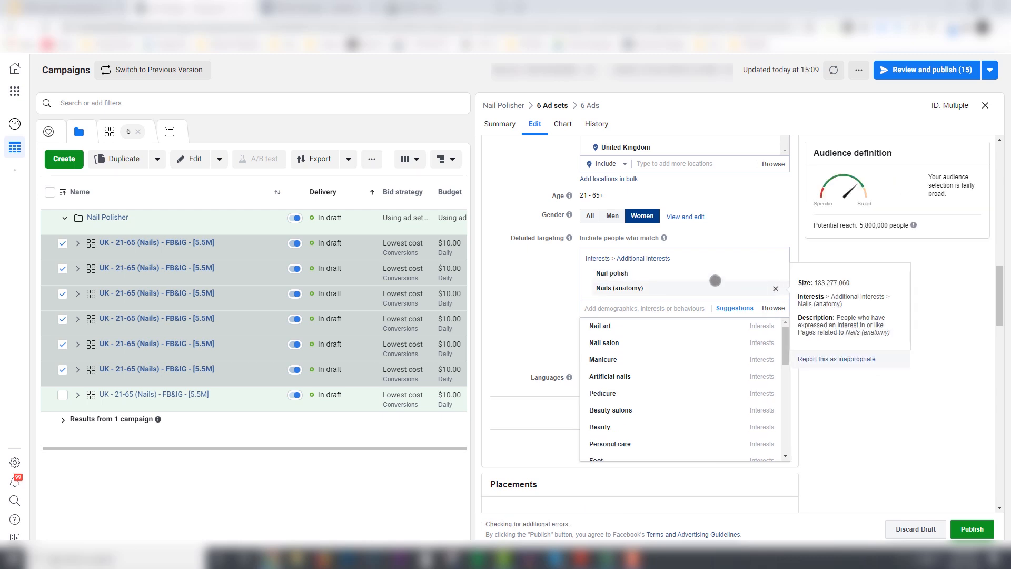
# Step: Rename the six duplicates as "UK - 21-65 (Nail polish) - FB&IG - [1.1M]"
pyautogui.tripleClick(598, 274)
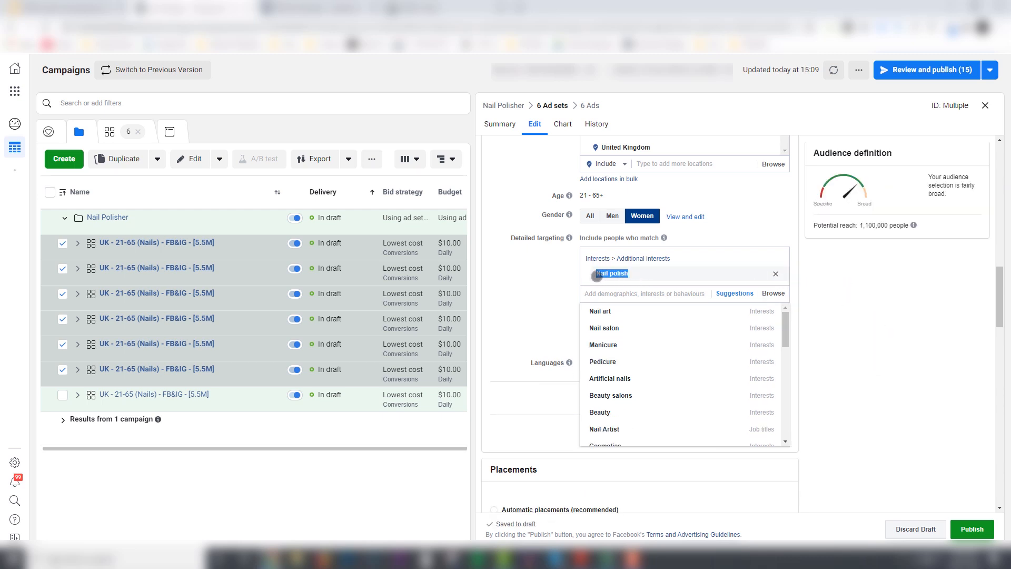
pyautogui.click(993, 295)
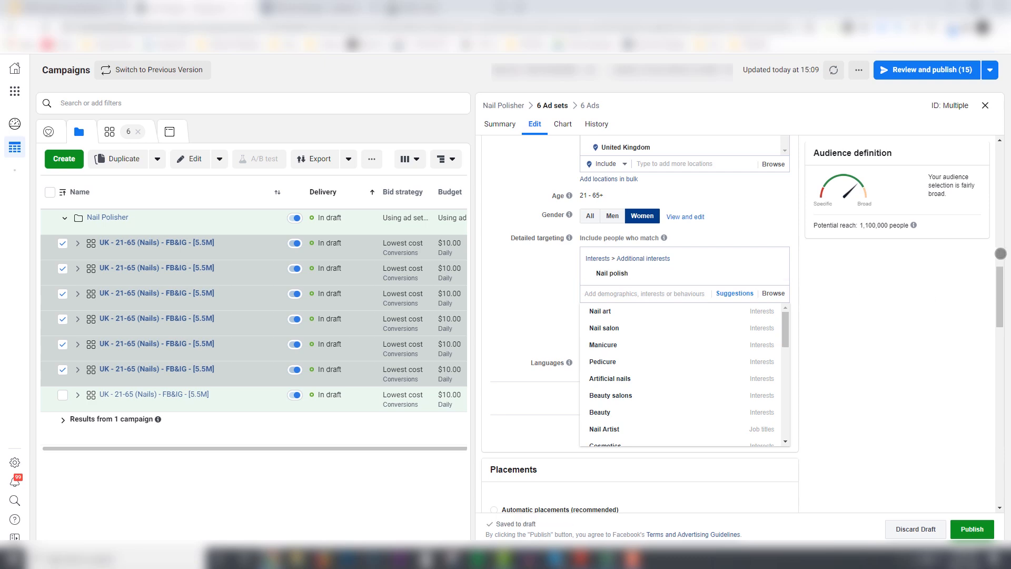
pyautogui.scroll(10, 997, 253)
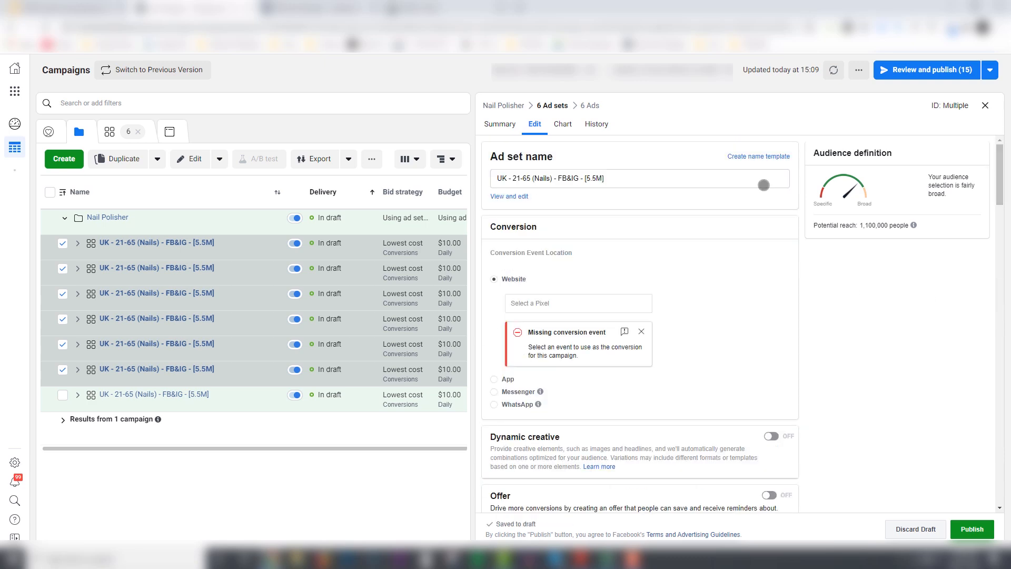
pyautogui.moveTo(550, 178); pyautogui.dragTo(538, 179)
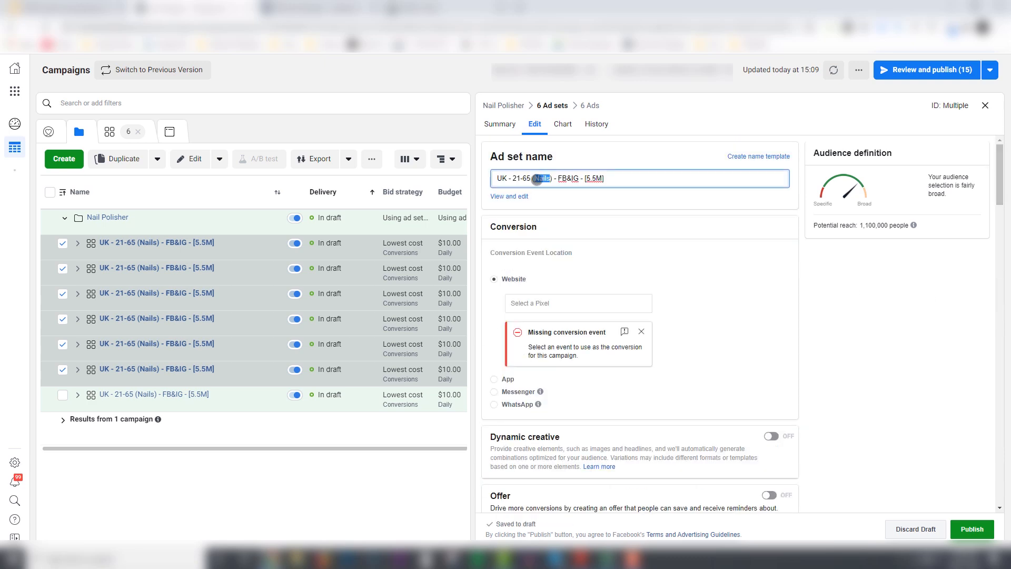
pyautogui.write('Nail polish')
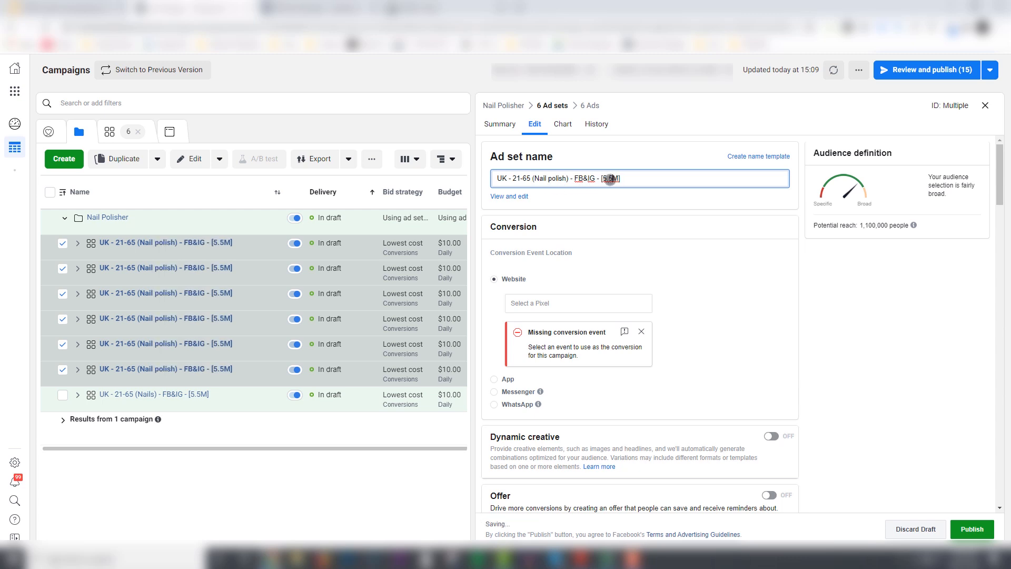
pyautogui.press('BackSpace')
pyautogui.press('BackSpace')
pyautogui.press('BackSpace')
pyautogui.write('1.')
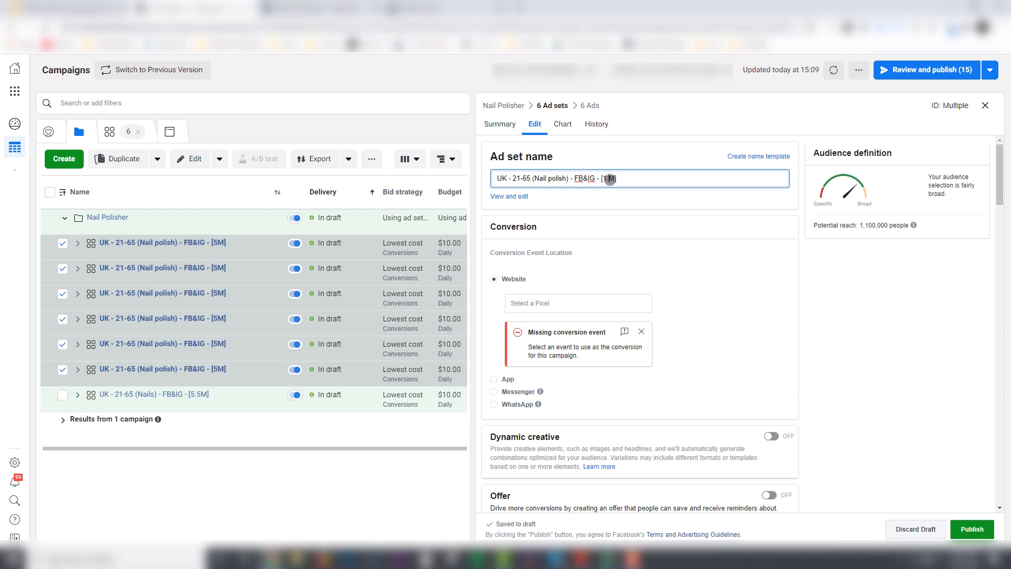
pyautogui.write('1')
pyautogui.click(798, 285)
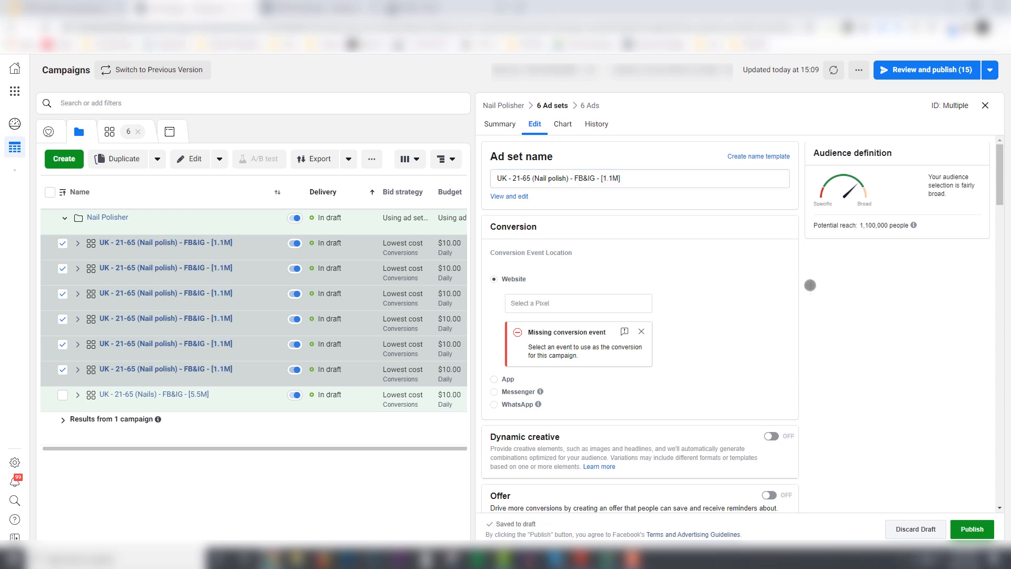
# Step: Exclude the lowest Nail polish ad set from the selection, replace Nail polish with the Manicure interest in the other five, and copy the interest's name
pyautogui.scroll(-2, 1001, 185)
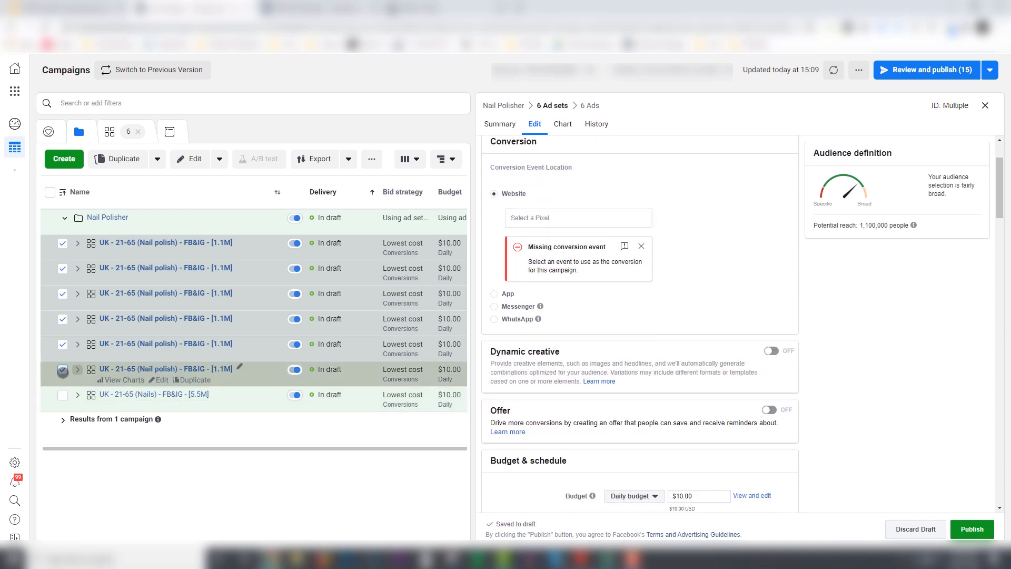
pyautogui.click(63, 370)
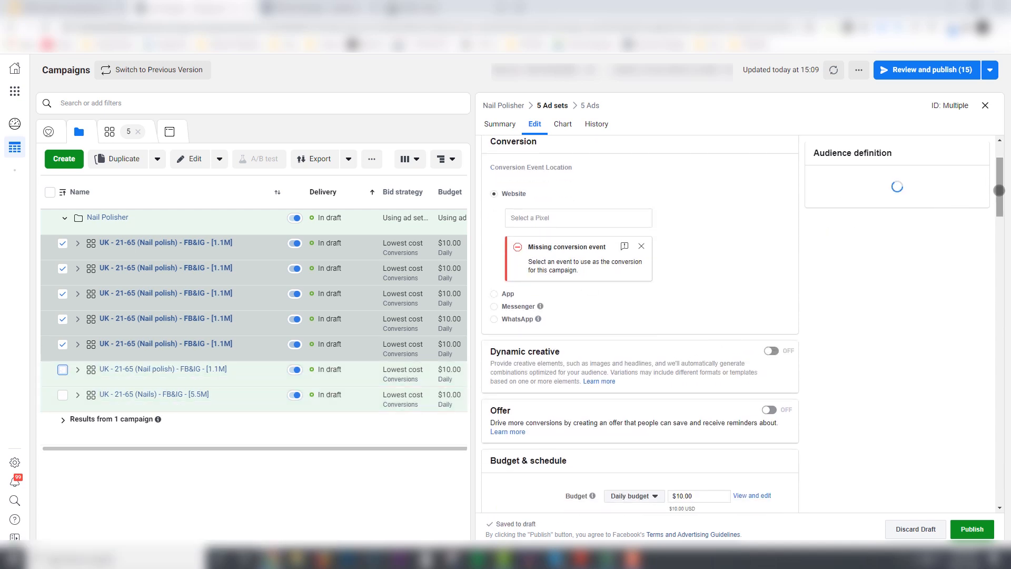
pyautogui.moveTo(999, 191); pyautogui.dragTo(993, 317)
pyautogui.click(723, 384)
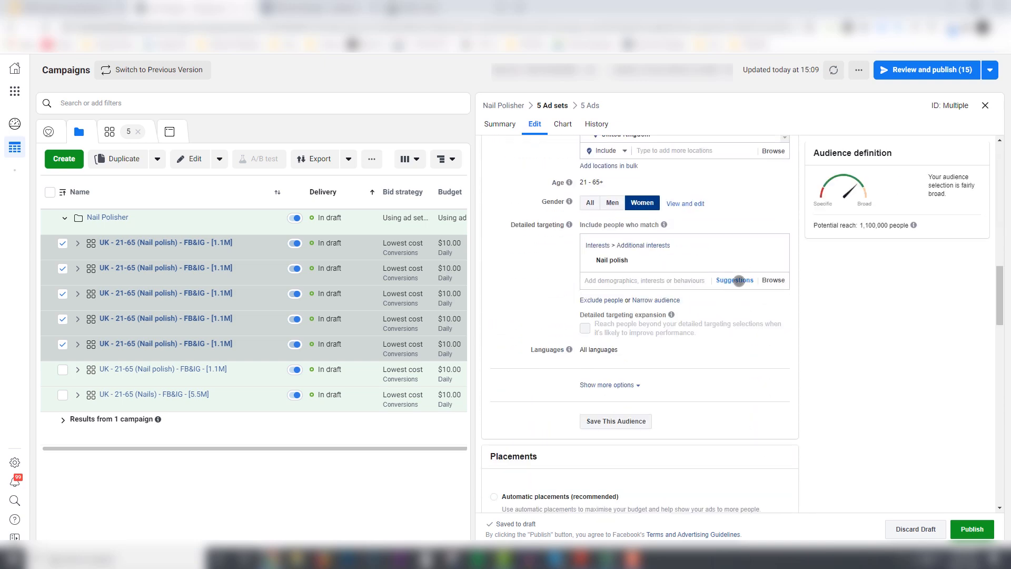
pyautogui.click(739, 280)
pyautogui.click(628, 332)
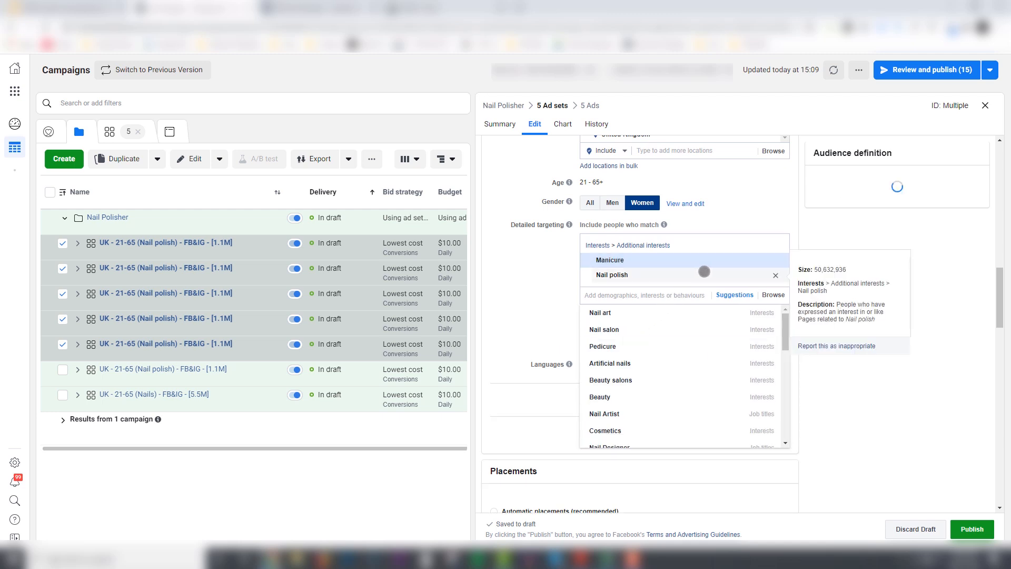
pyautogui.doubleClick(610, 260)
pyautogui.hotkey('ctrl', 'c')
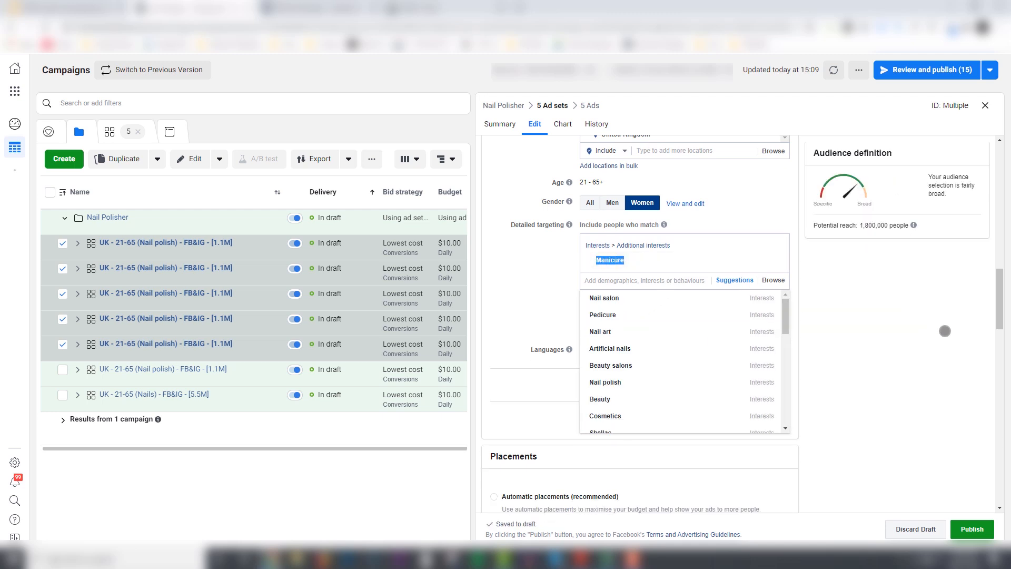
# Step: Rename the five selected ad sets as "UK - 21-65 (Manicure) - FB&IG - [1.8M]" and close the editor
pyautogui.click(945, 333)
pyautogui.scroll(10, 993, 158)
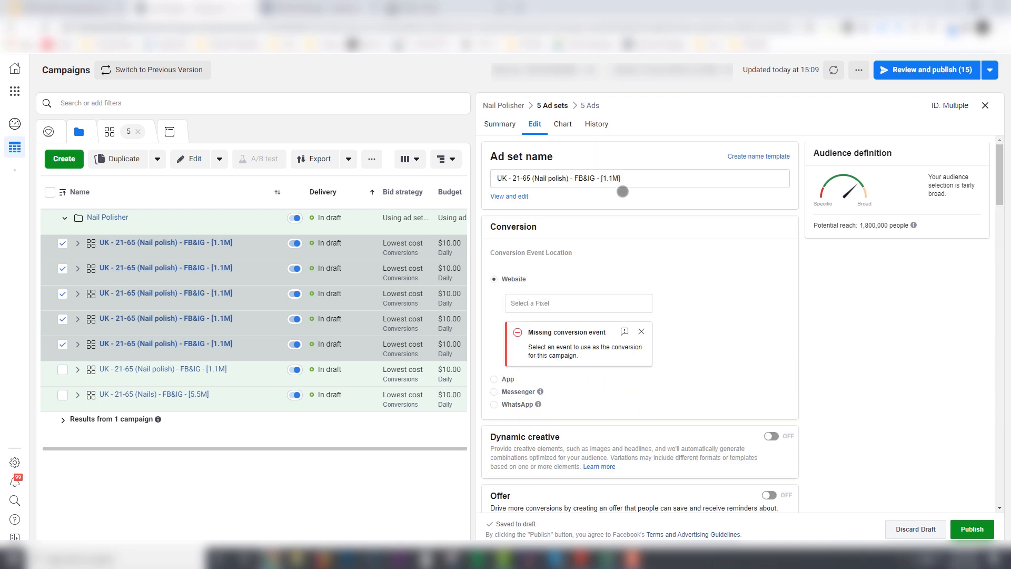
pyautogui.moveTo(564, 177); pyautogui.dragTo(536, 179)
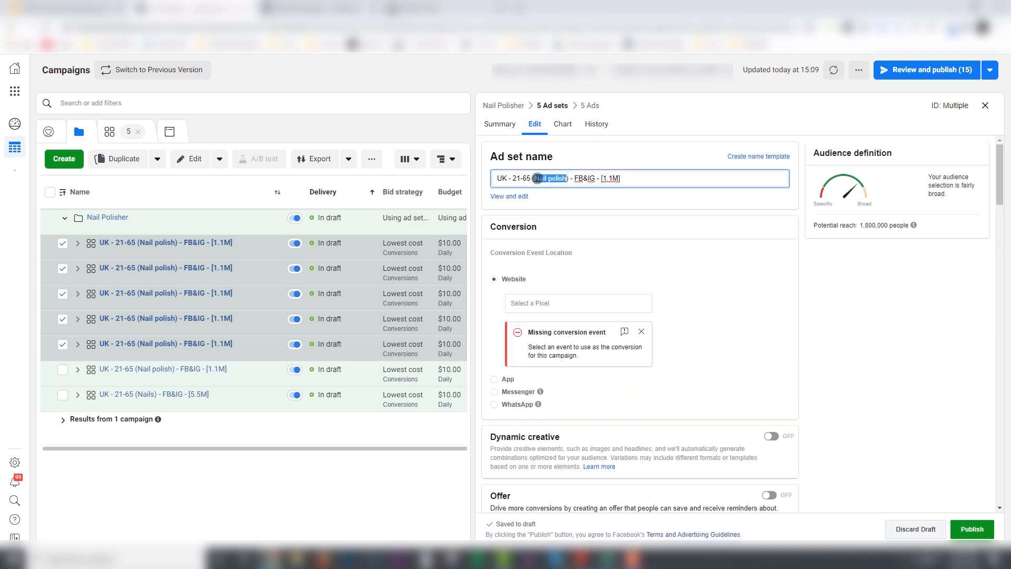
pyautogui.hotkey('ctrl', 'v')
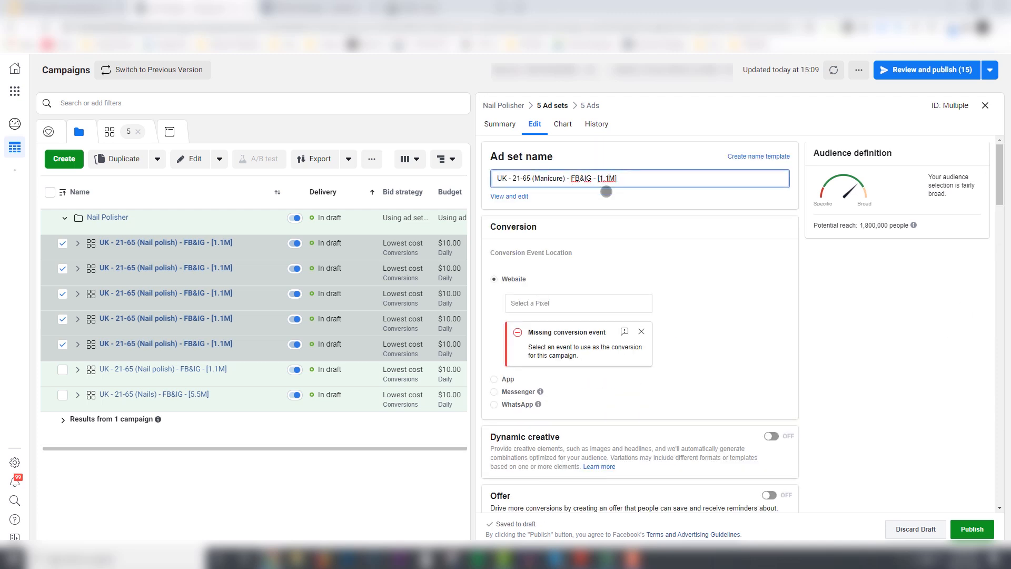
pyautogui.press('BackSpace')
pyautogui.write('8')
pyautogui.click(885, 299)
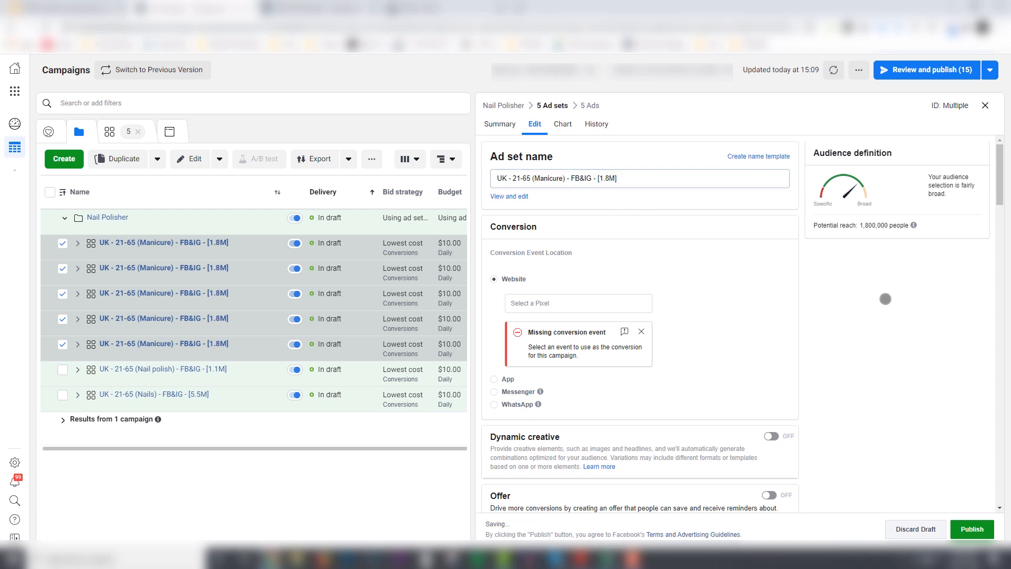
pyautogui.click(984, 106)
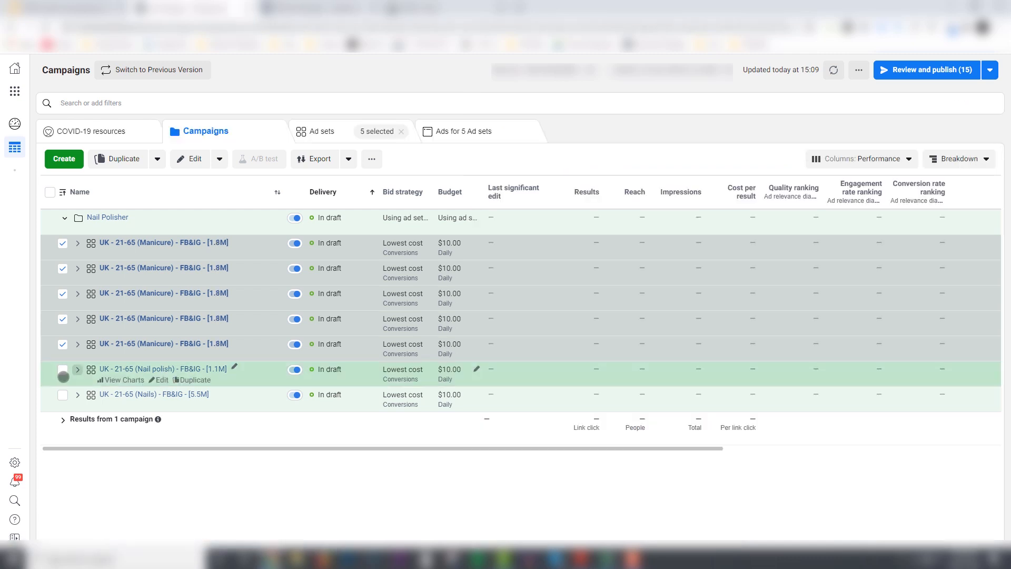
# Step: Deselect the Manicure ad sets and publish Creative 1 from the Nails ad set
pyautogui.click(63, 243)
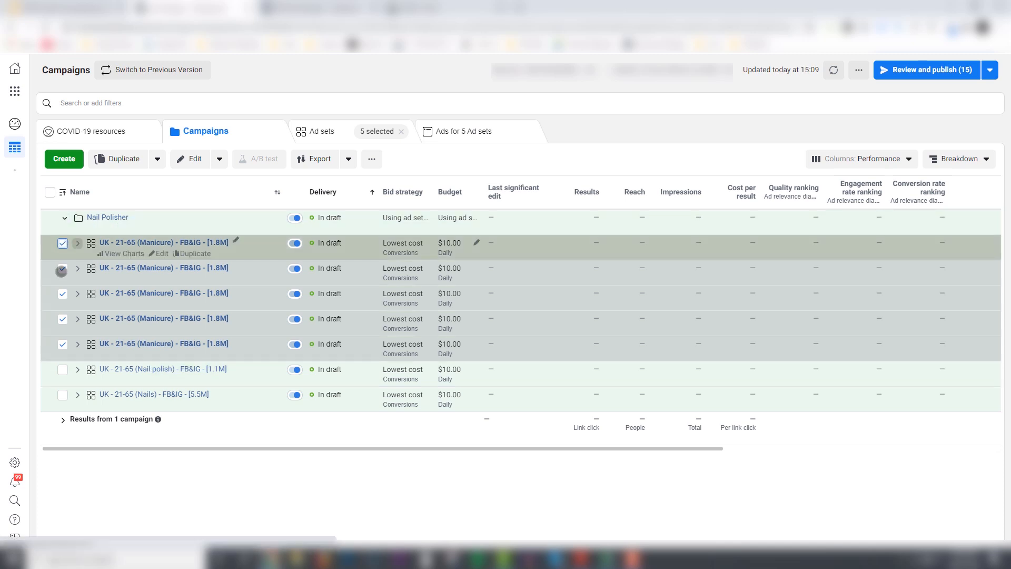
pyautogui.click(62, 269)
pyautogui.click(62, 293)
pyautogui.click(62, 344)
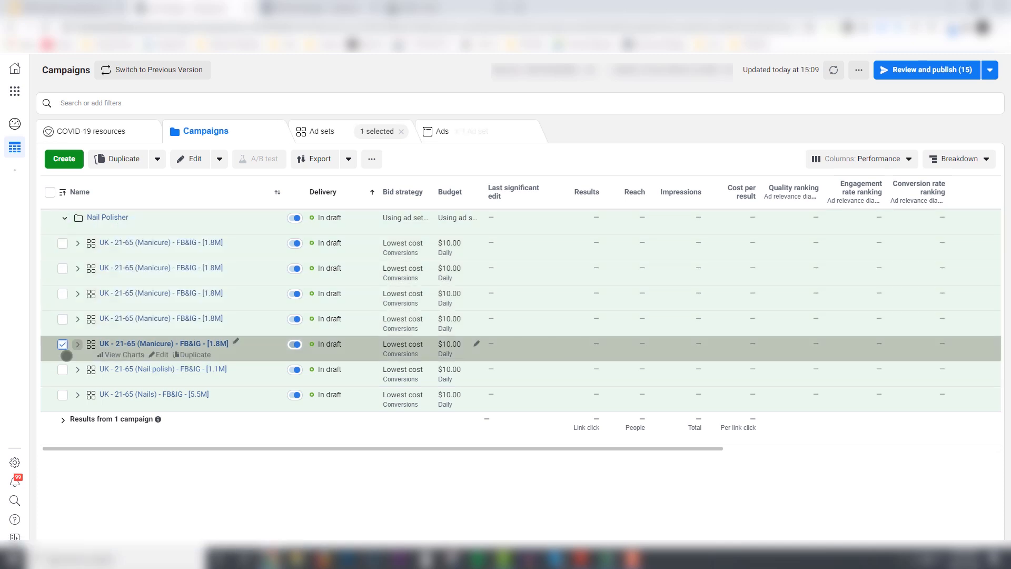
pyautogui.click(78, 394)
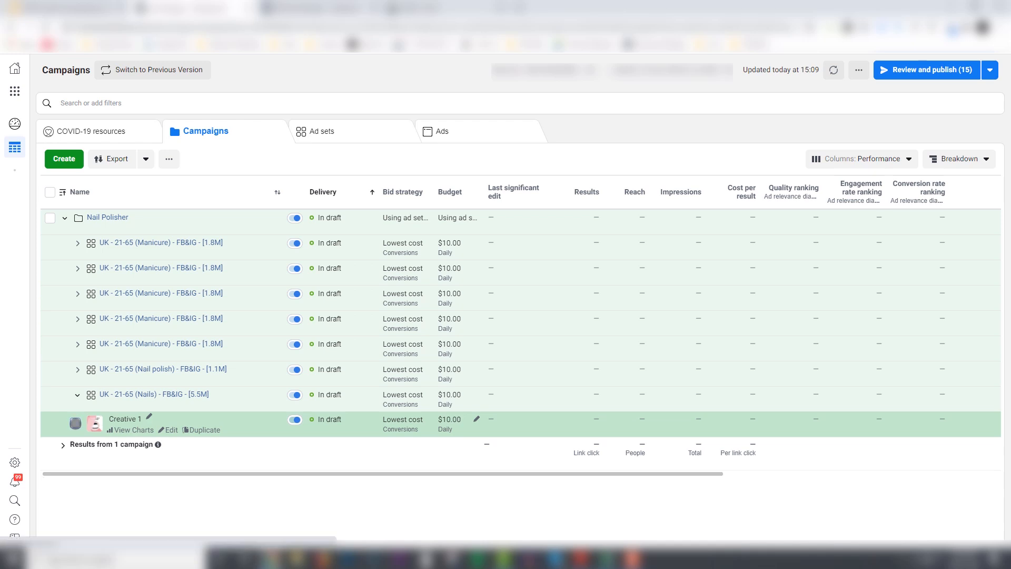
pyautogui.click(75, 423)
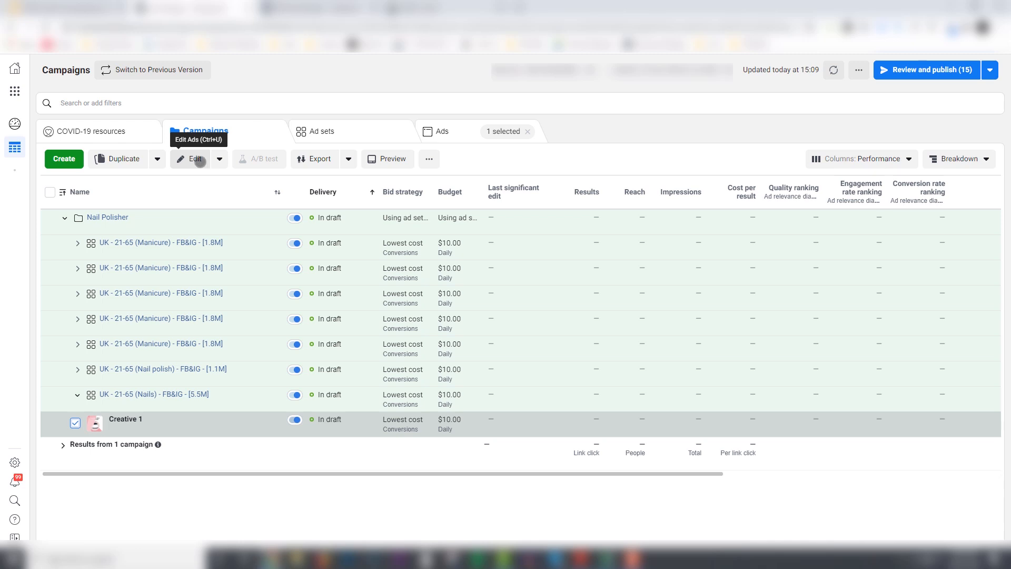
pyautogui.click(187, 161)
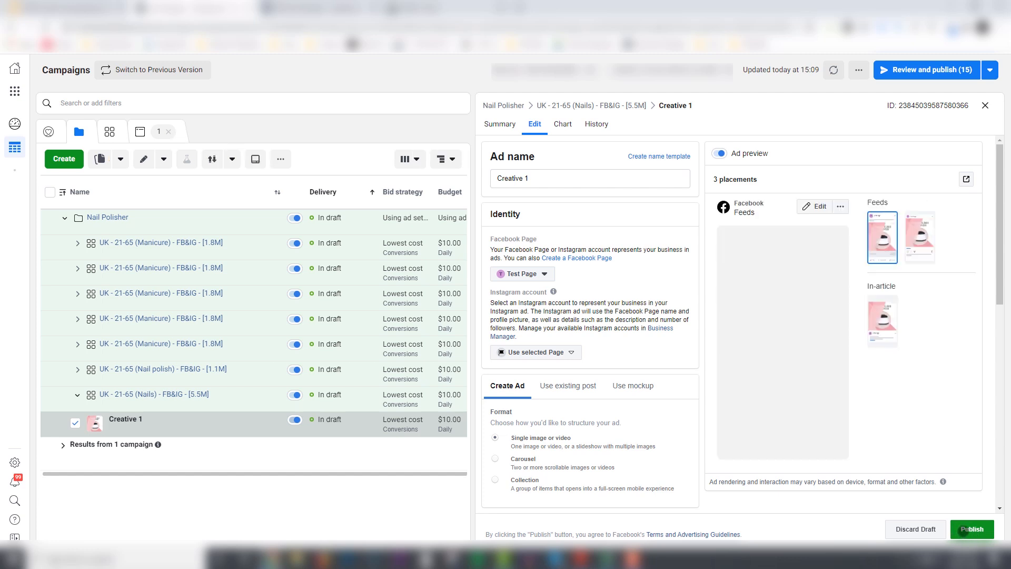
pyautogui.click(964, 522)
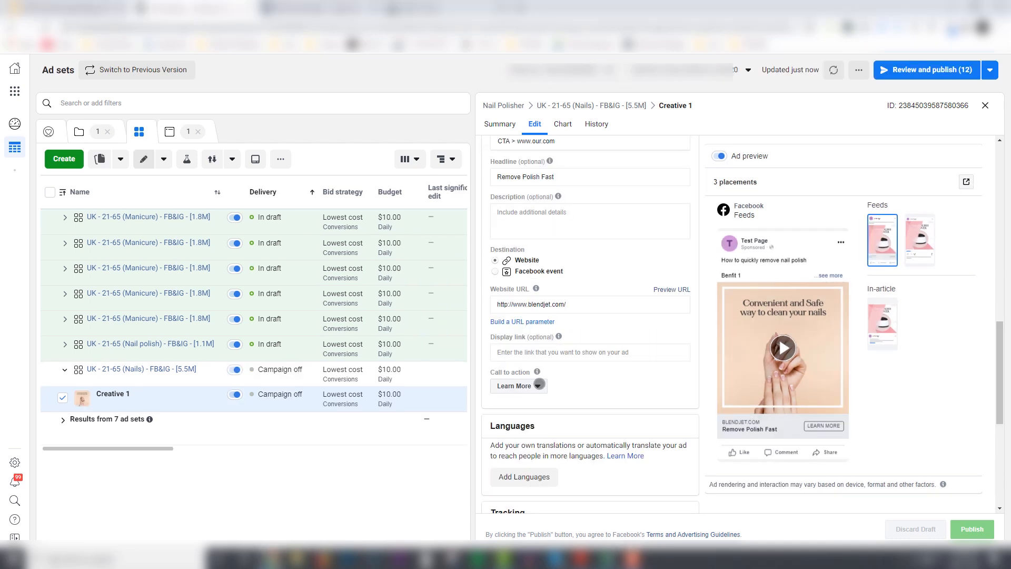
# Step: Change Creative 1's call to action to Shop Now and publish the updated ad
pyautogui.click(538, 385)
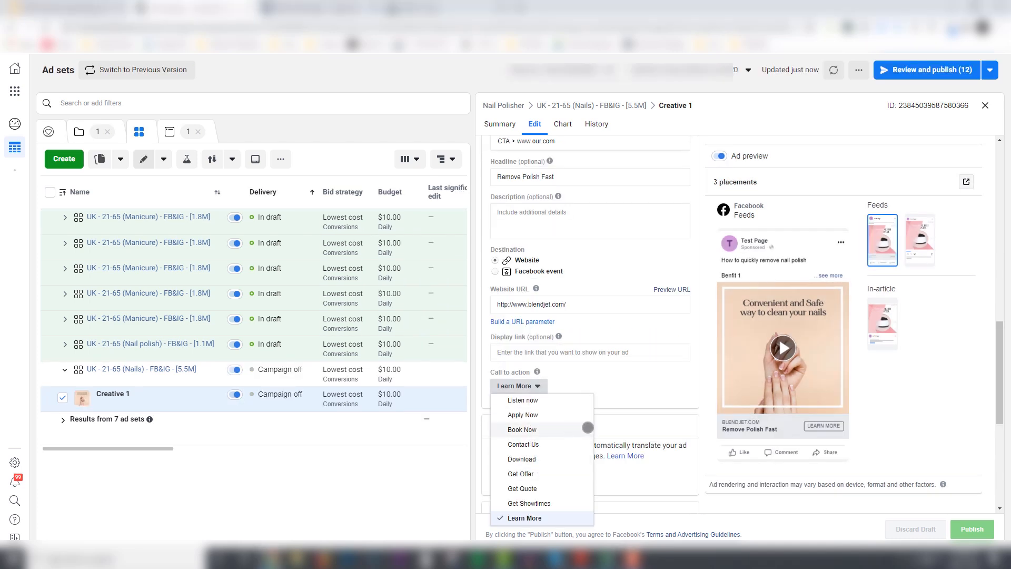
pyautogui.scroll(-3, 555, 467)
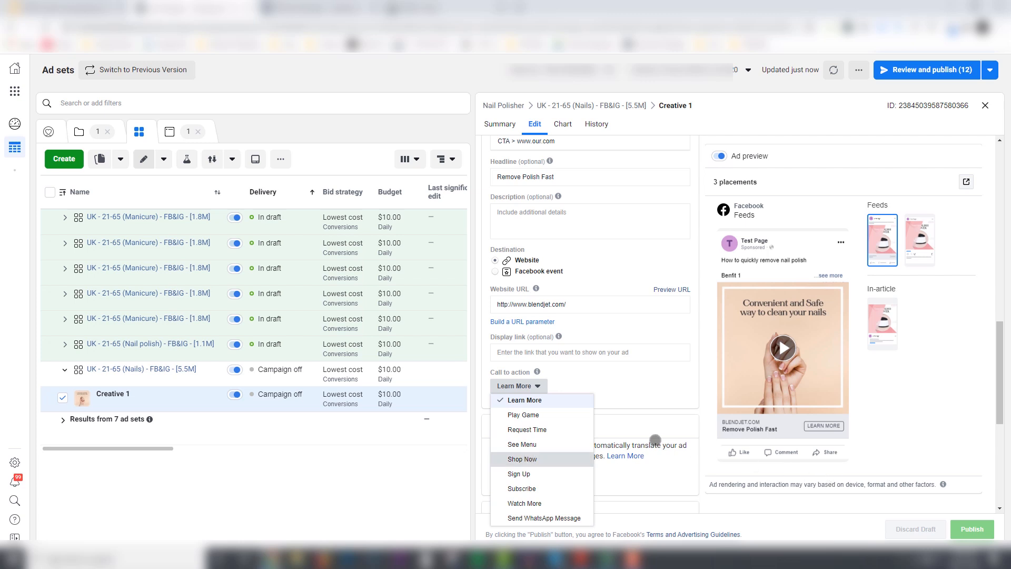
pyautogui.click(527, 459)
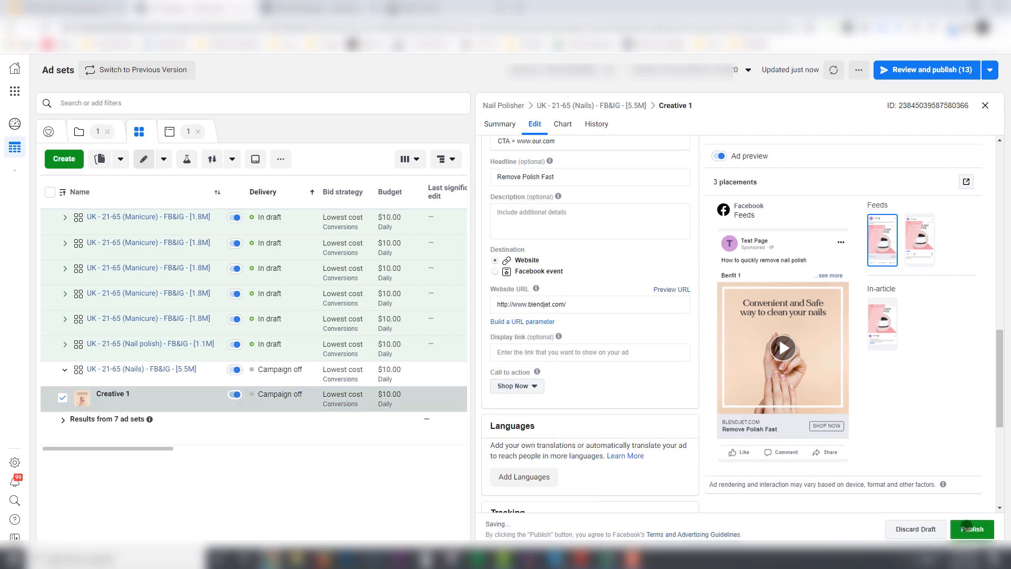
pyautogui.click(964, 529)
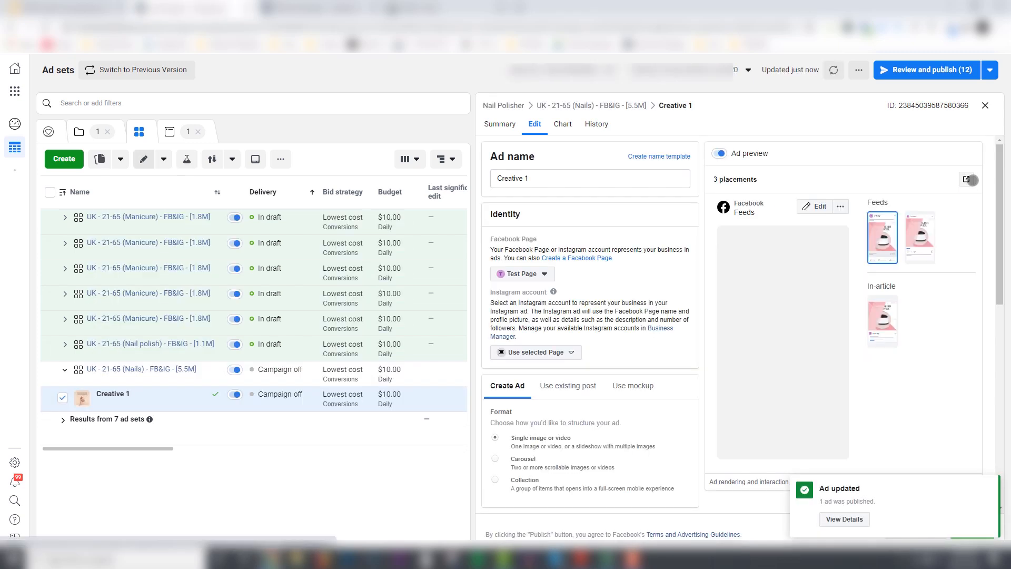
# Step: Open Creative 1's Facebook post with comments and copy the post ID from the end of its web address
pyautogui.click(967, 179)
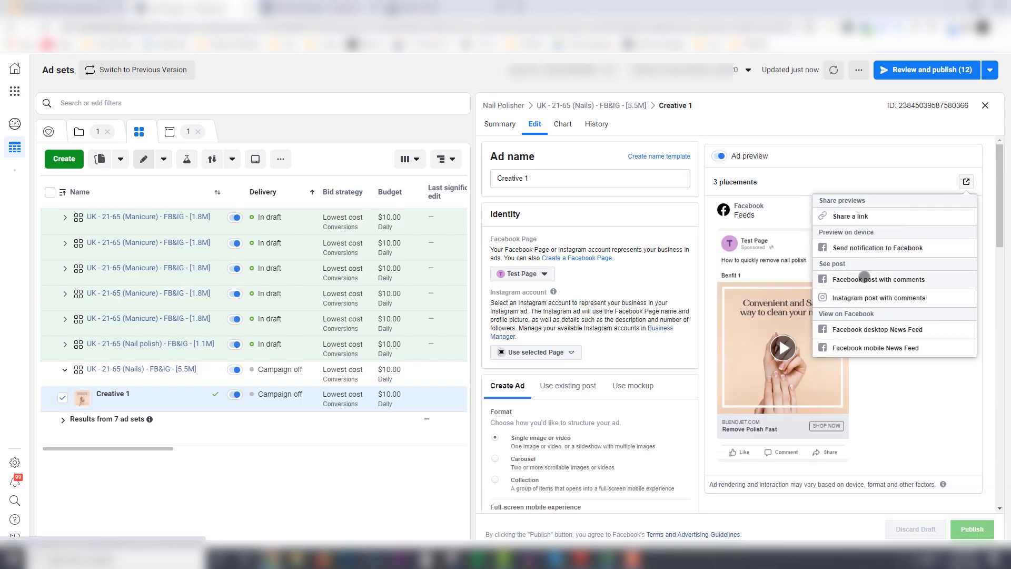
pyautogui.click(865, 277)
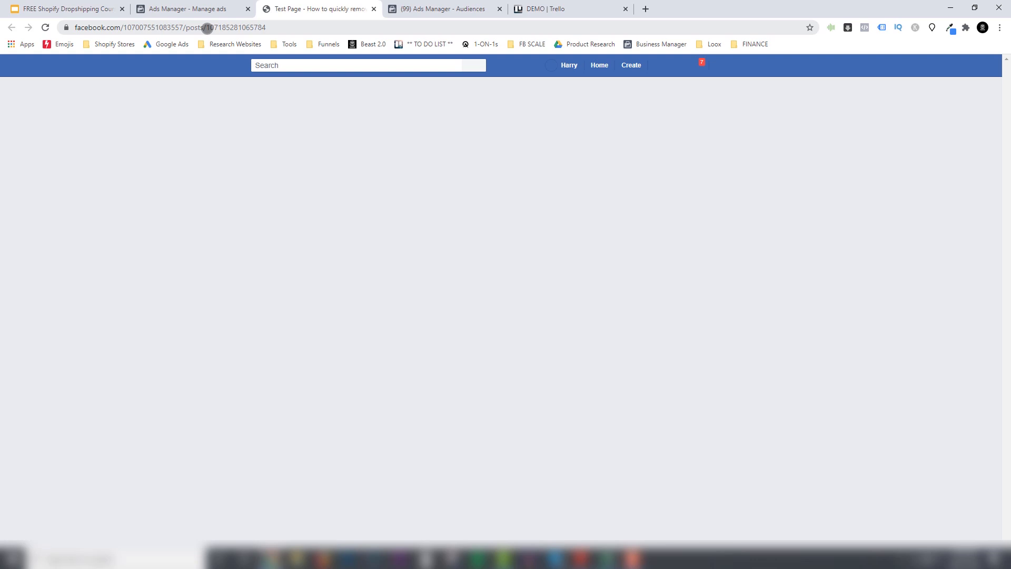
pyautogui.moveTo(207, 28); pyautogui.dragTo(269, 27)
pyautogui.hotkey('ctrl', 'c')
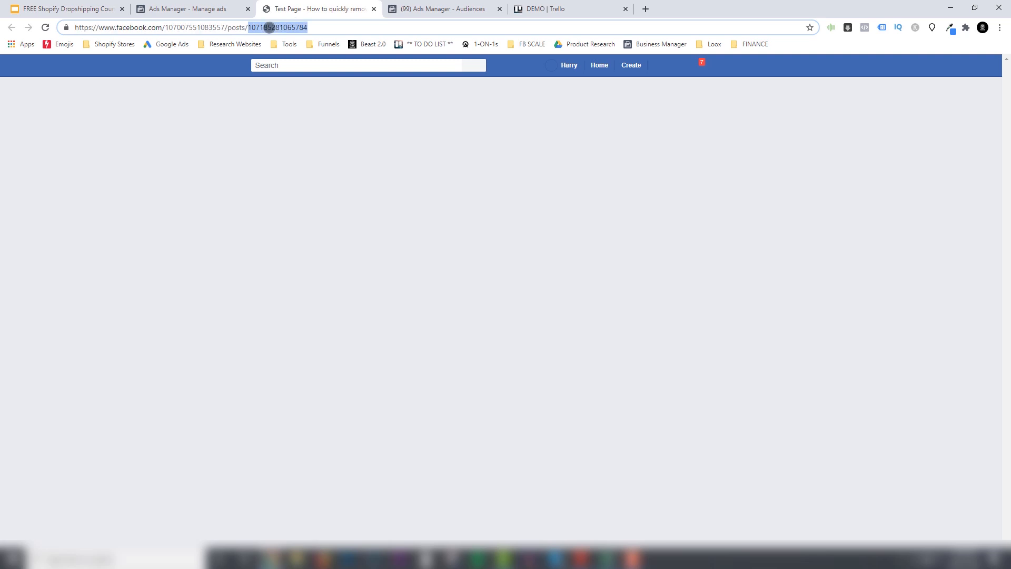
# Step: Return to Ads Manager, select the six draft ad sets, and open all six of their ads for editing together
pyautogui.click(187, 10)
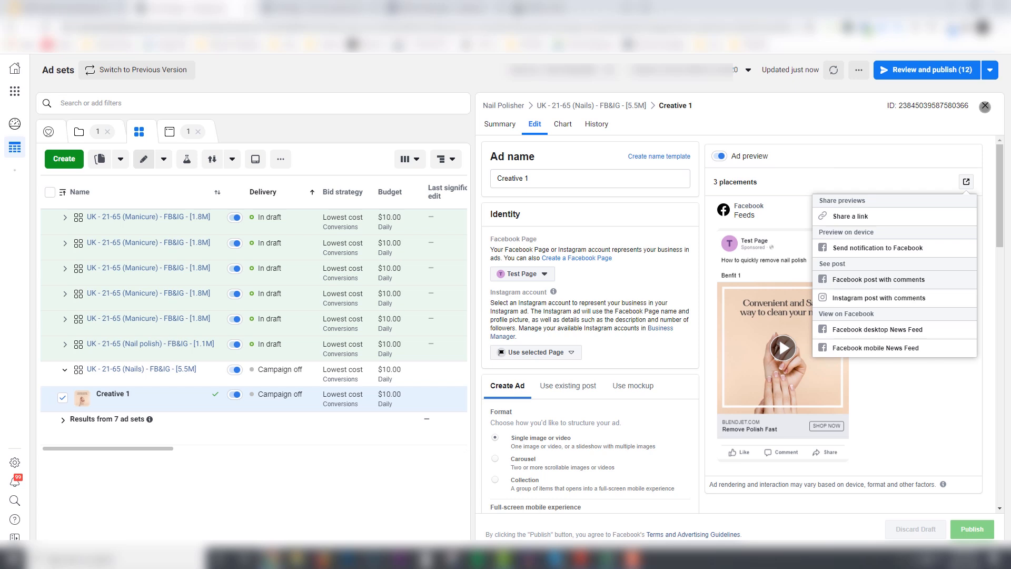
pyautogui.click(986, 104)
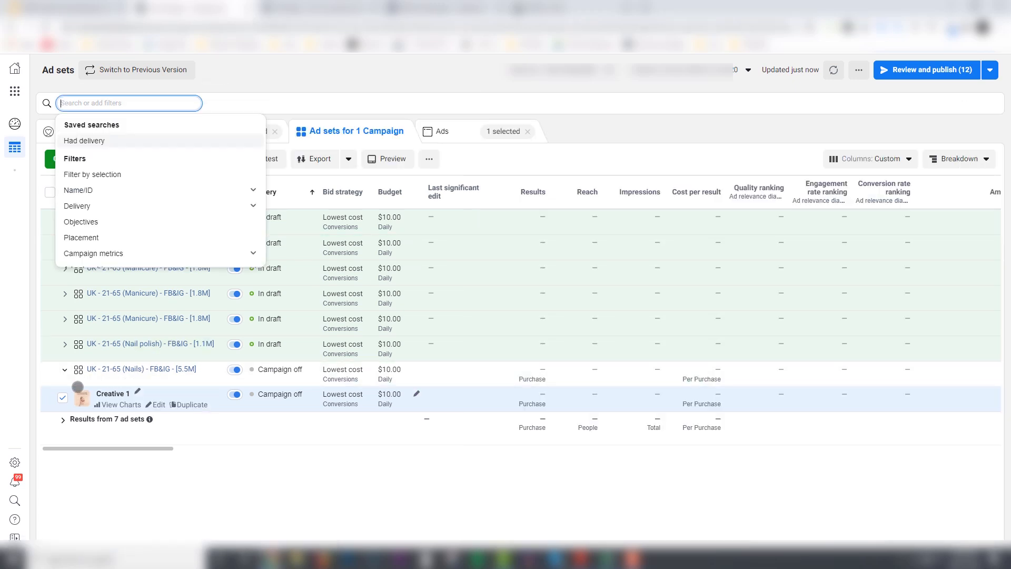
pyautogui.click(114, 477)
pyautogui.click(64, 370)
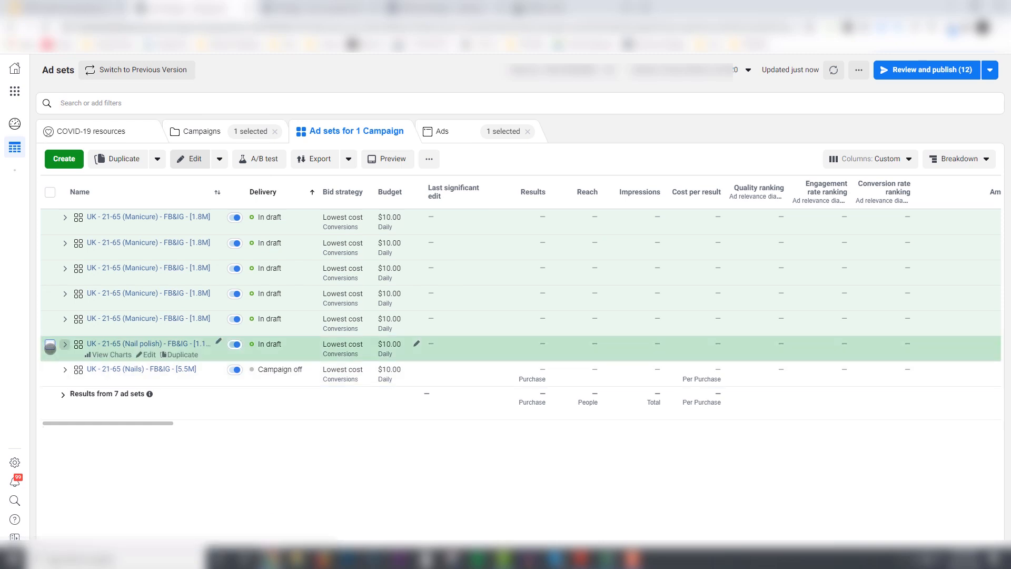
pyautogui.click(50, 345)
pyautogui.keyDown('shift'); pyautogui.click(48, 221); pyautogui.keyUp('shift')
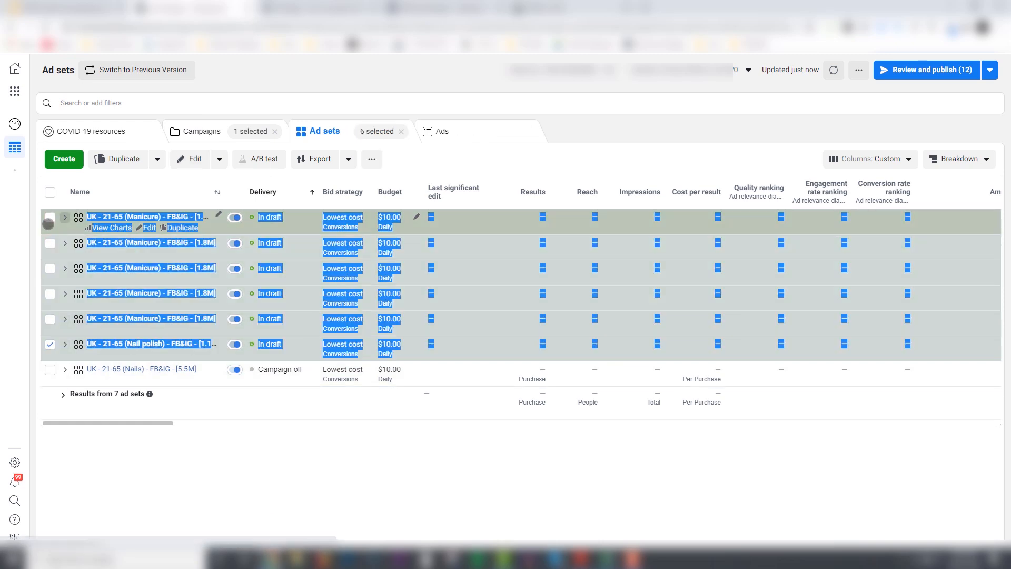
pyautogui.click(450, 134)
pyautogui.click(48, 193)
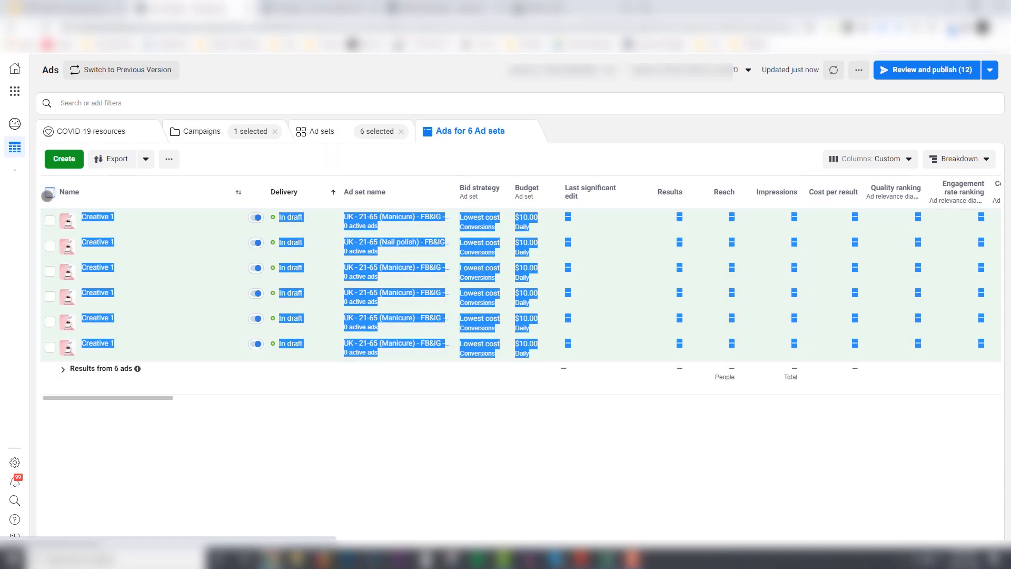
pyautogui.click(195, 159)
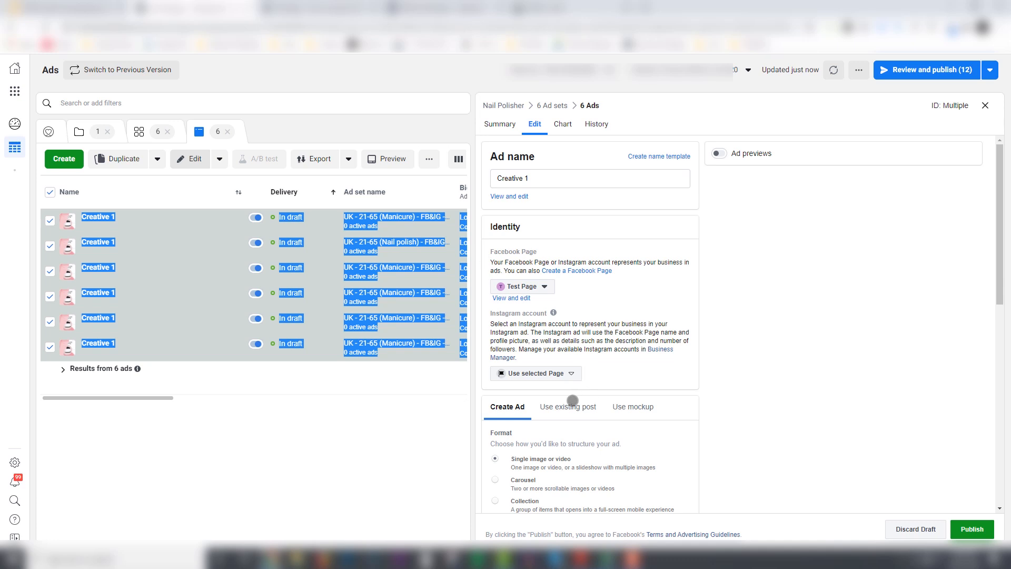
# Step: Switch the six draft ads to an existing post using the copied post ID, and close the editor
pyautogui.scroll(-3, 559, 226)
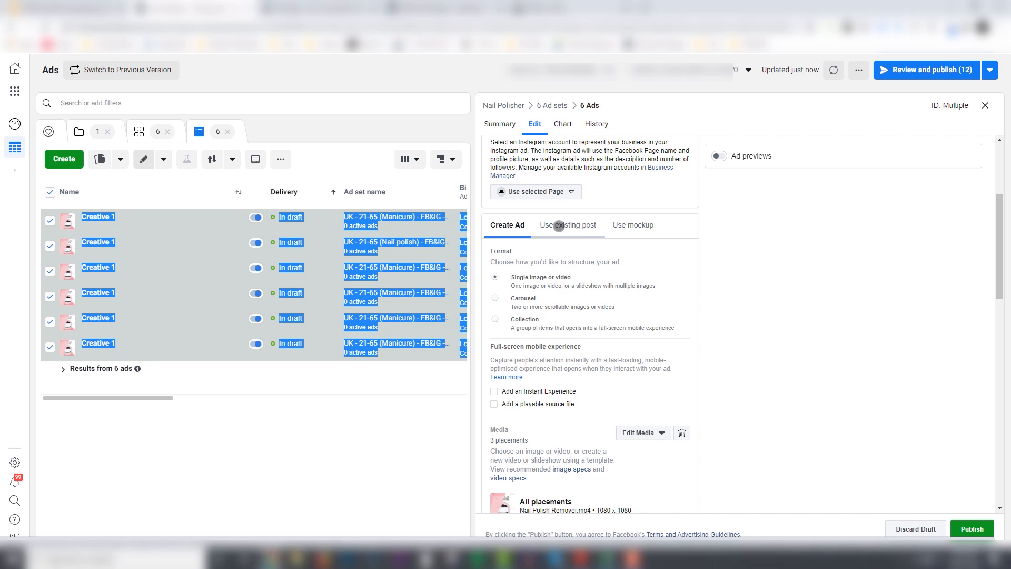
pyautogui.click(558, 226)
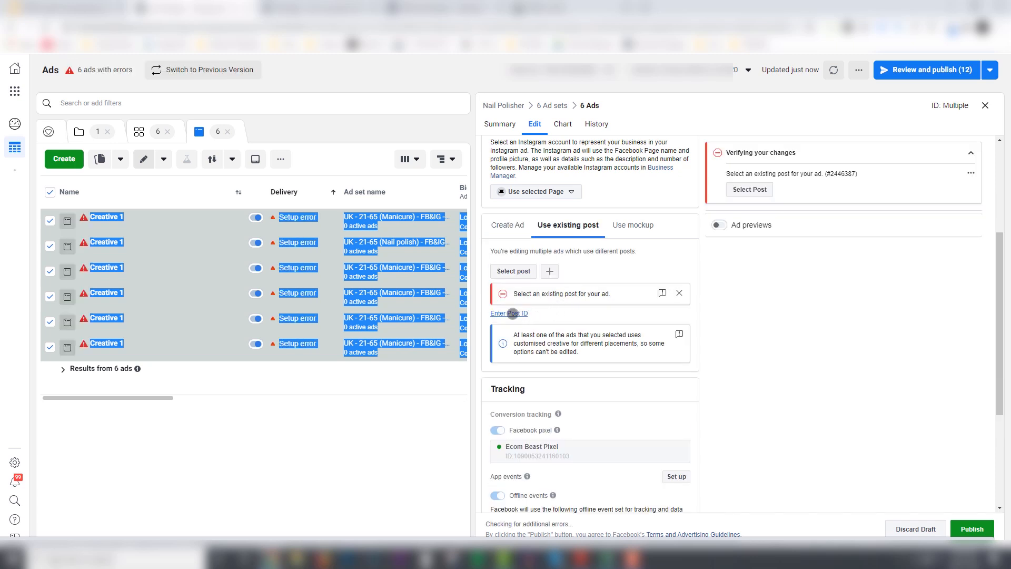
pyautogui.click(512, 314)
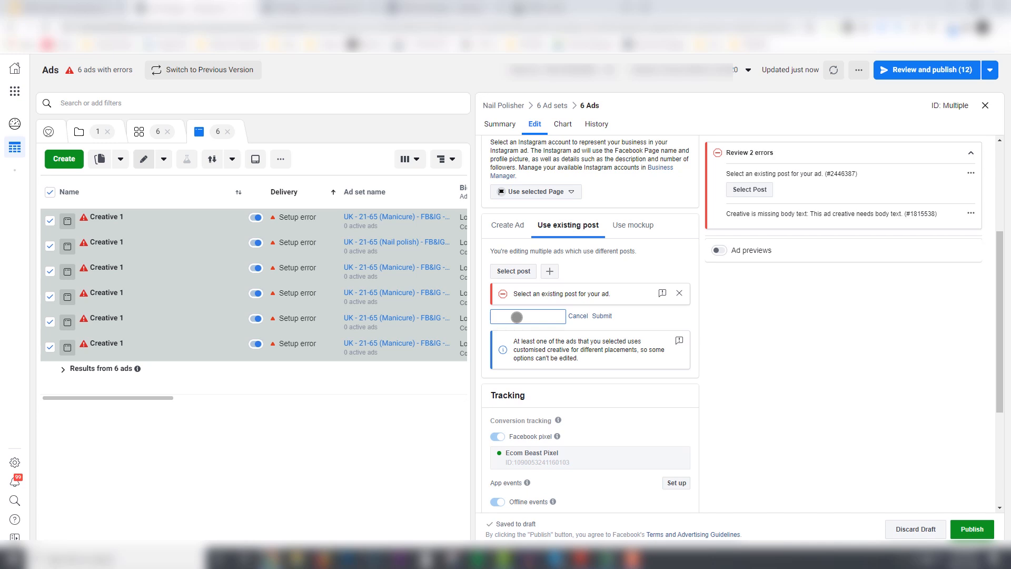
pyautogui.hotkey('ctrl', 'v')
pyautogui.click(602, 317)
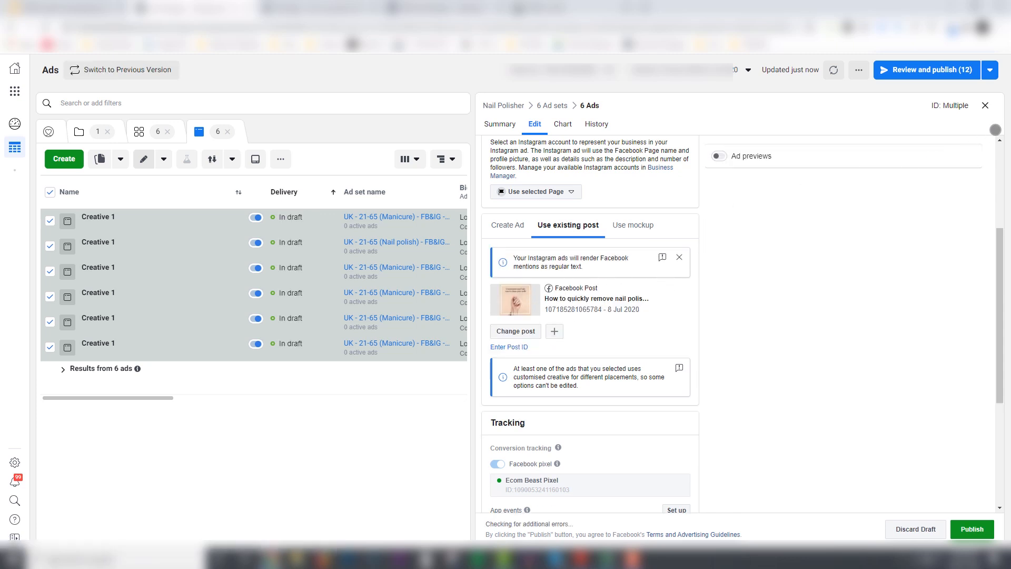
pyautogui.click(985, 104)
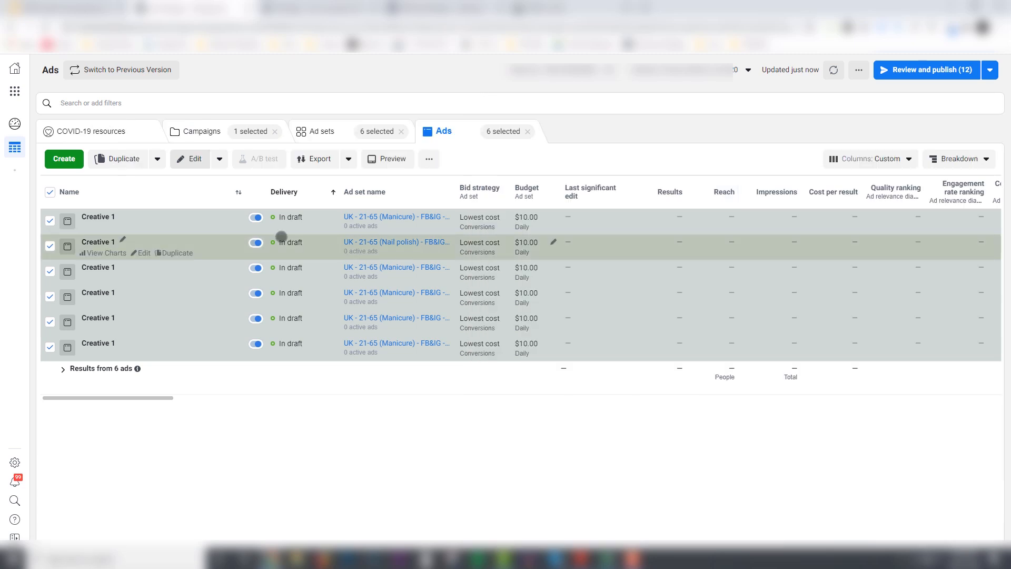
# Step: Select only the Nails ad set, open its settings, and review its conversion event and the recommendation about avoiding zero purchases
pyautogui.click(315, 131)
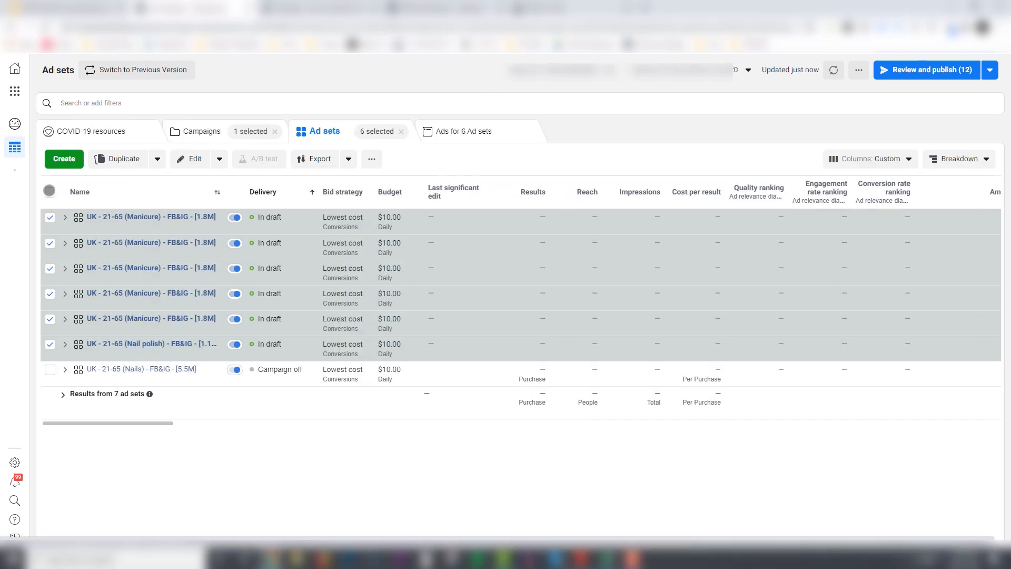
pyautogui.click(49, 193)
pyautogui.click(49, 193)
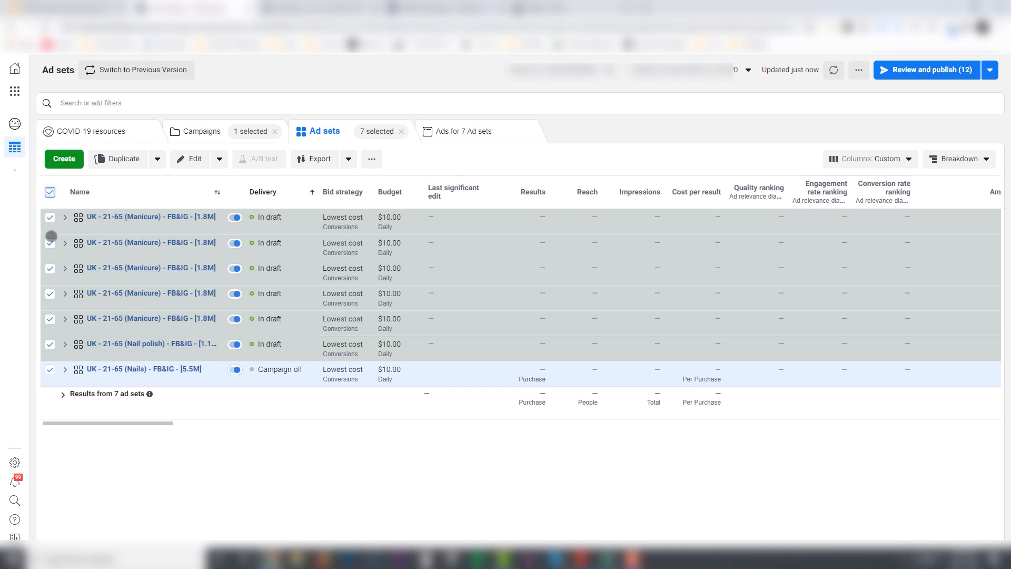
pyautogui.click(50, 369)
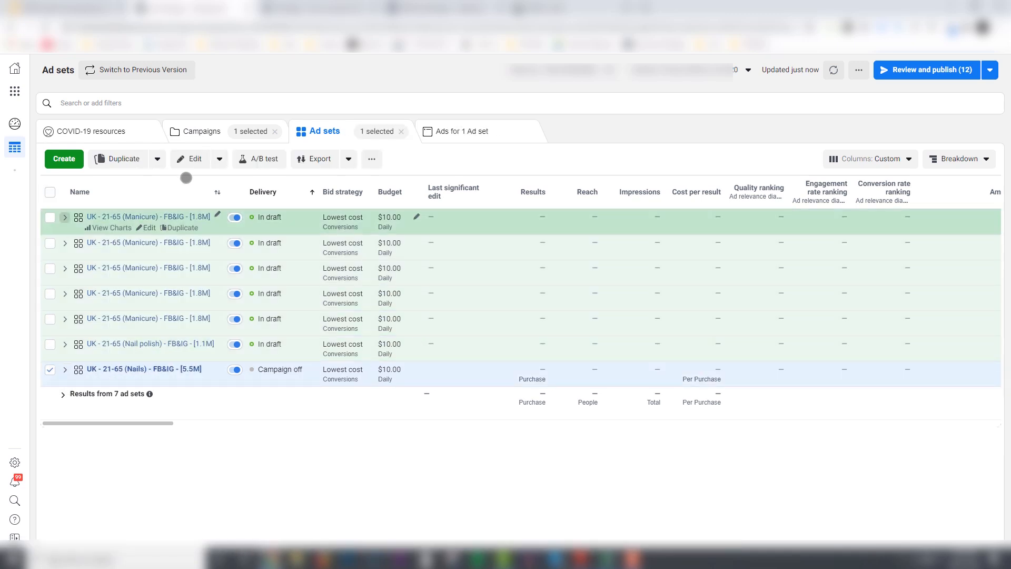
pyautogui.click(193, 158)
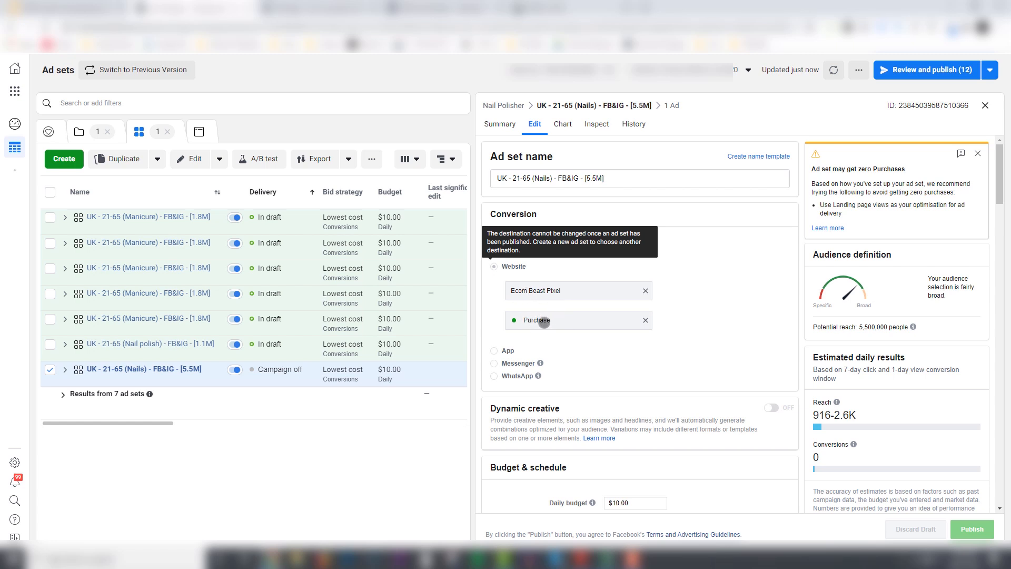
pyautogui.moveTo(835, 214); pyautogui.dragTo(814, 168)
pyautogui.click(811, 171)
pyautogui.click(840, 216)
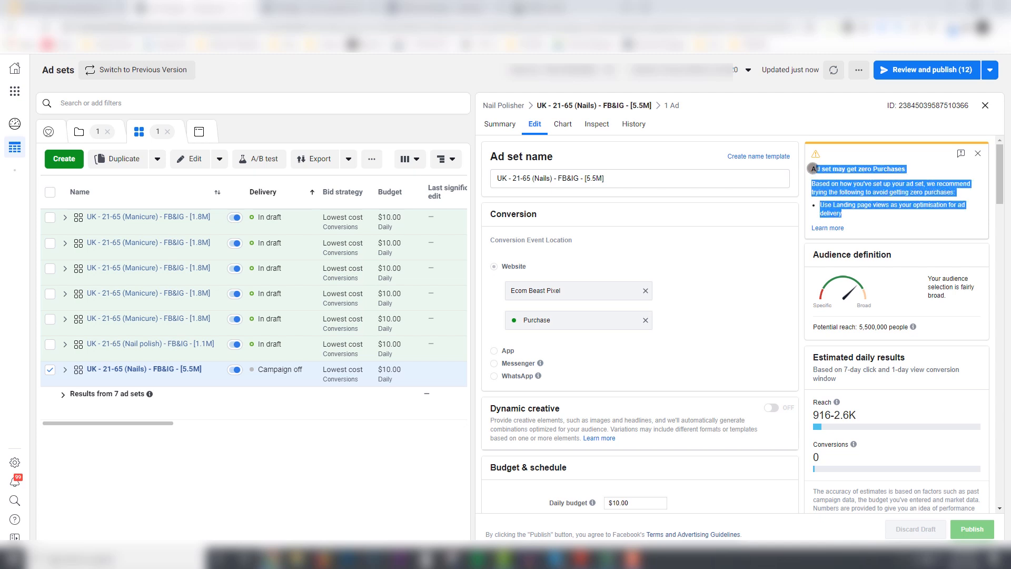
pyautogui.click(838, 209)
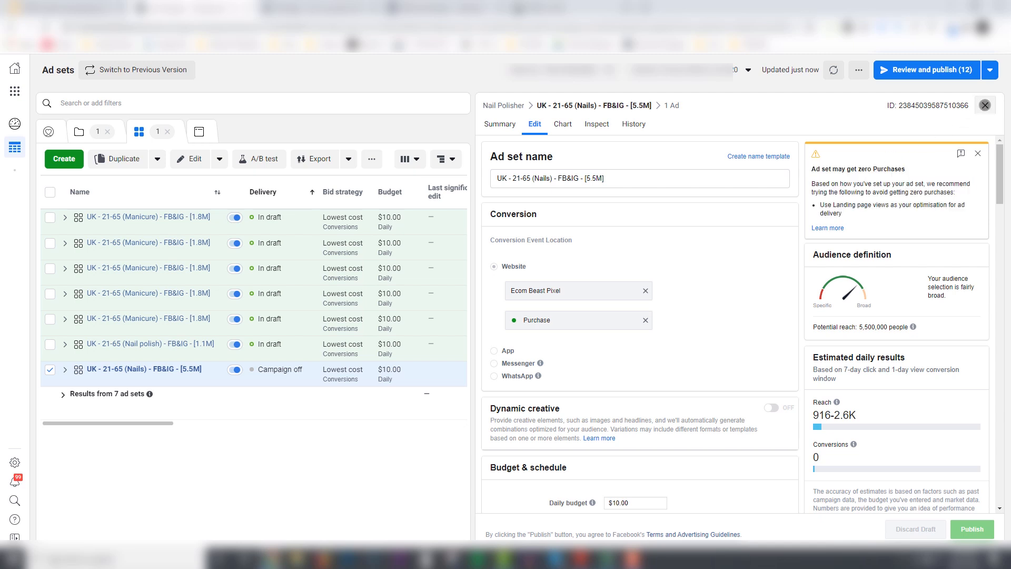
# Step: Close the Nails ad set's settings and go through the presentation slides on lookalike and custom audiences
pyautogui.click(984, 106)
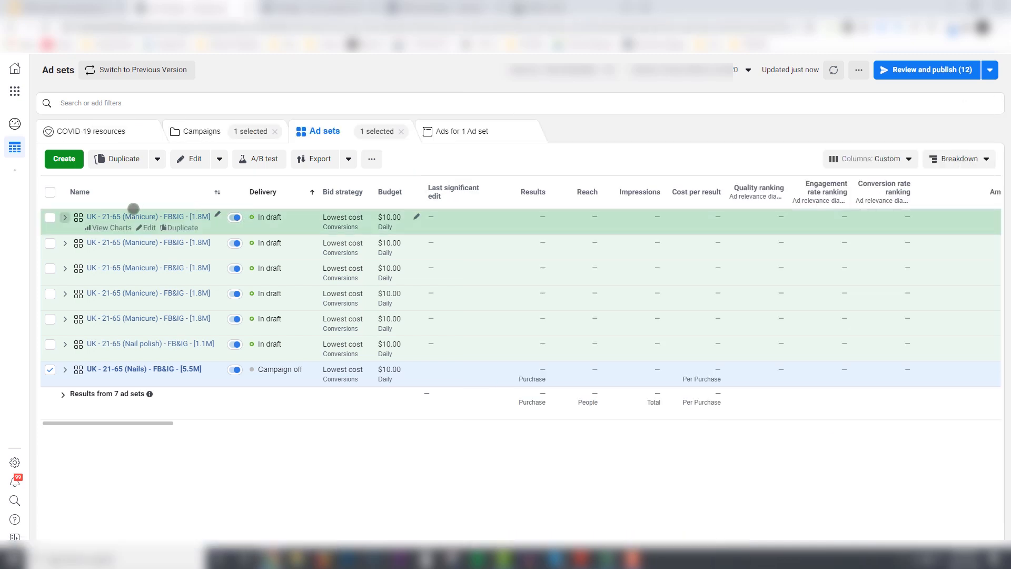
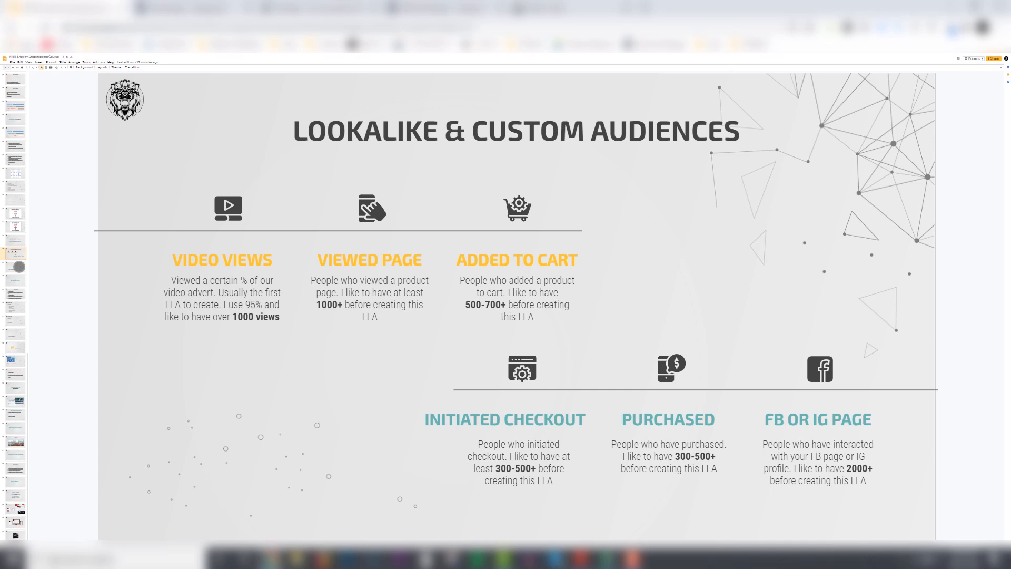
pyautogui.click(19, 266)
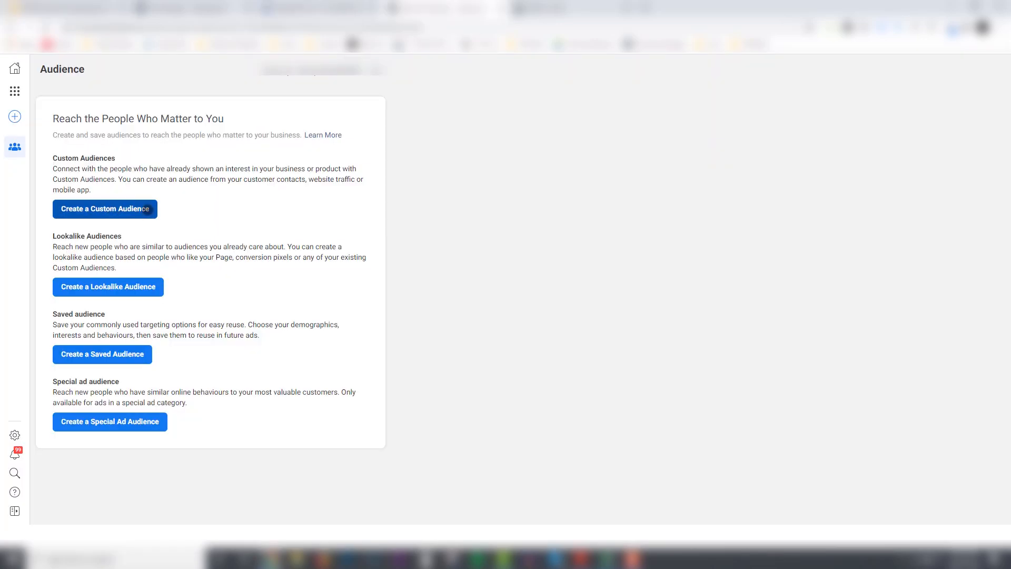
# Step: In the Audience manager, start a website Custom Audience of people with the ViewContent event in the past 180 days
pyautogui.click(147, 210)
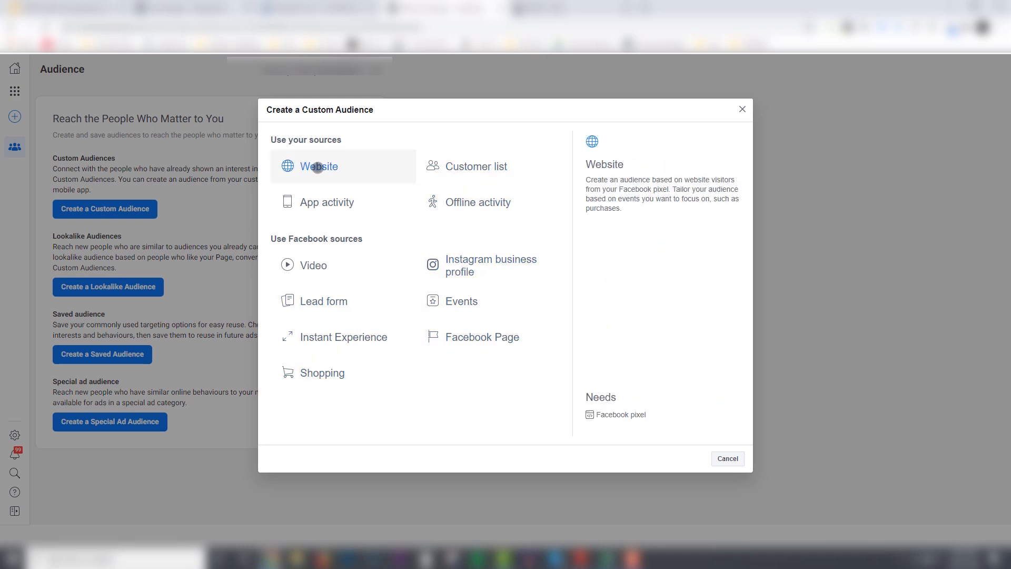
pyautogui.click(317, 167)
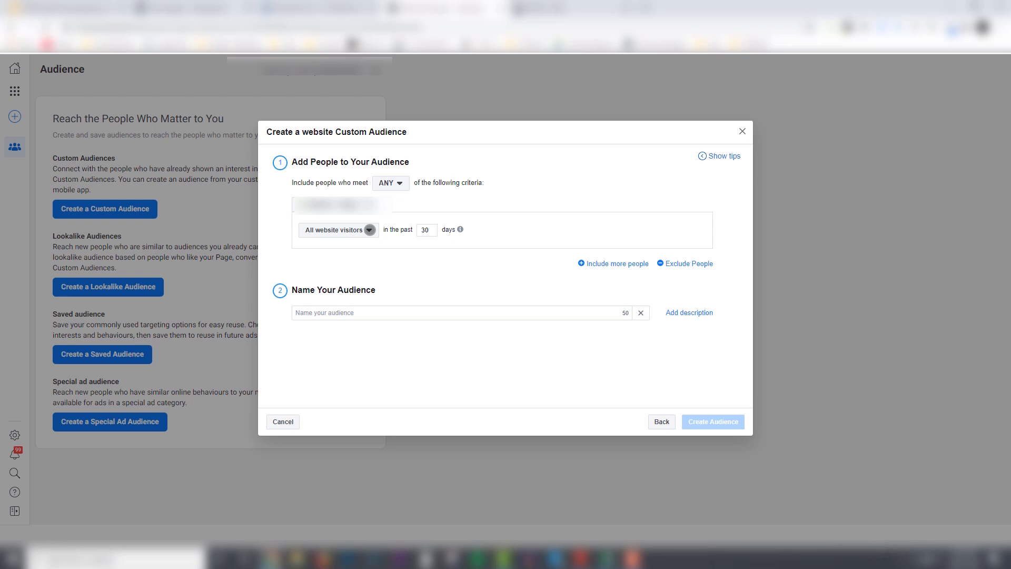
pyautogui.click(370, 230)
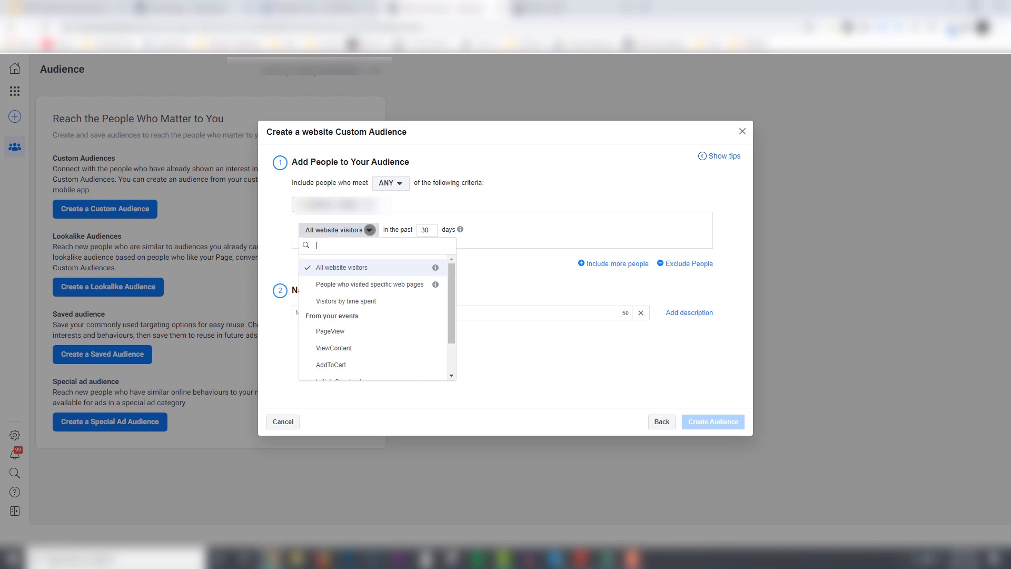
pyautogui.click(338, 348)
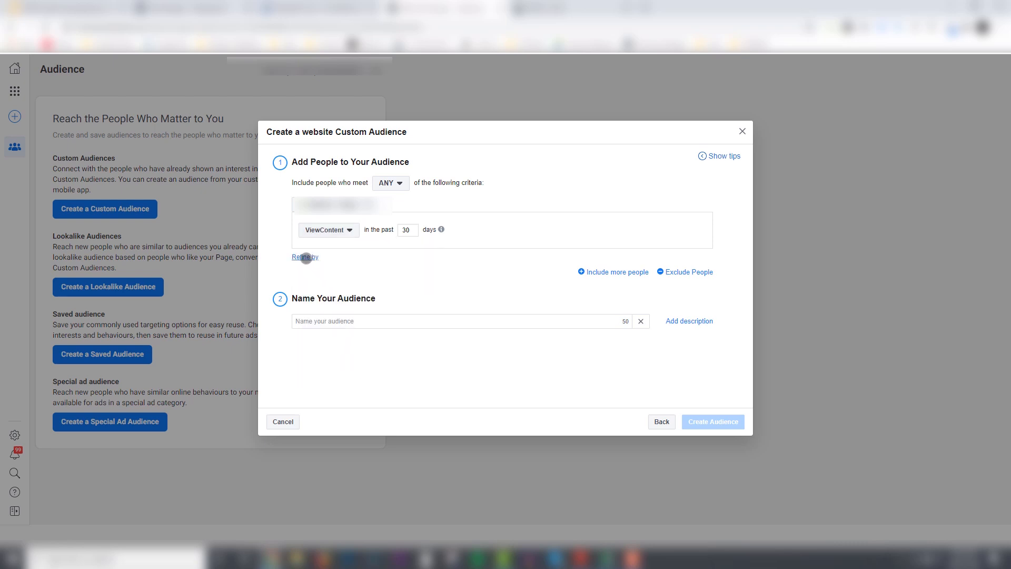
pyautogui.moveTo(415, 231); pyautogui.dragTo(390, 230)
pyautogui.write('180')
# Step: Refine the ViewContent criterion with a condition on what the content_ids parameter contains
pyautogui.click(315, 258)
pyautogui.click(314, 268)
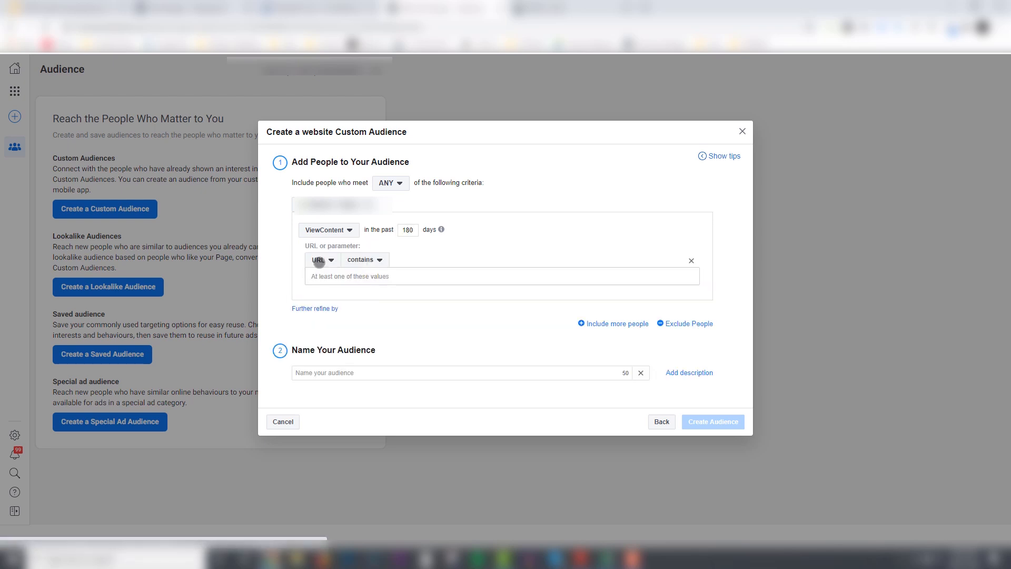
pyautogui.click(321, 260)
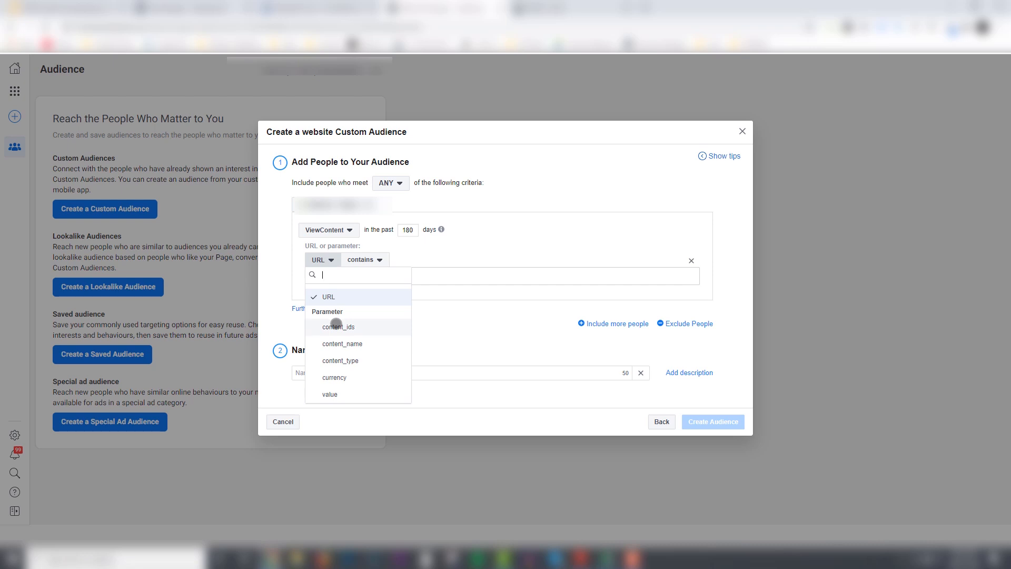
pyautogui.click(341, 327)
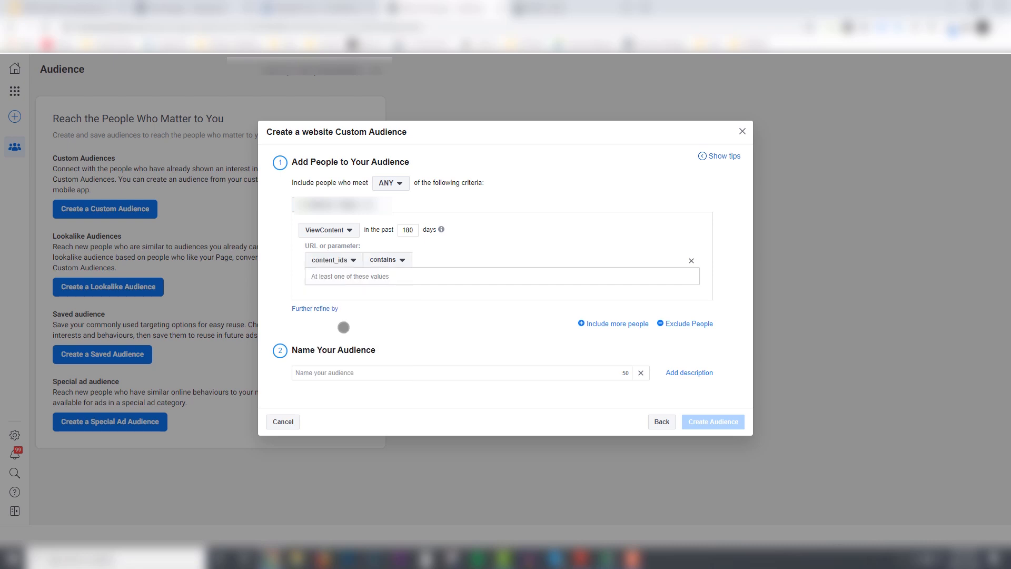
pyautogui.click(332, 284)
# Step: Copy the ViewContent content_ids value from the BlendJet One page's pixel details and add it to the audience's content_ids condition
pyautogui.click(333, 10)
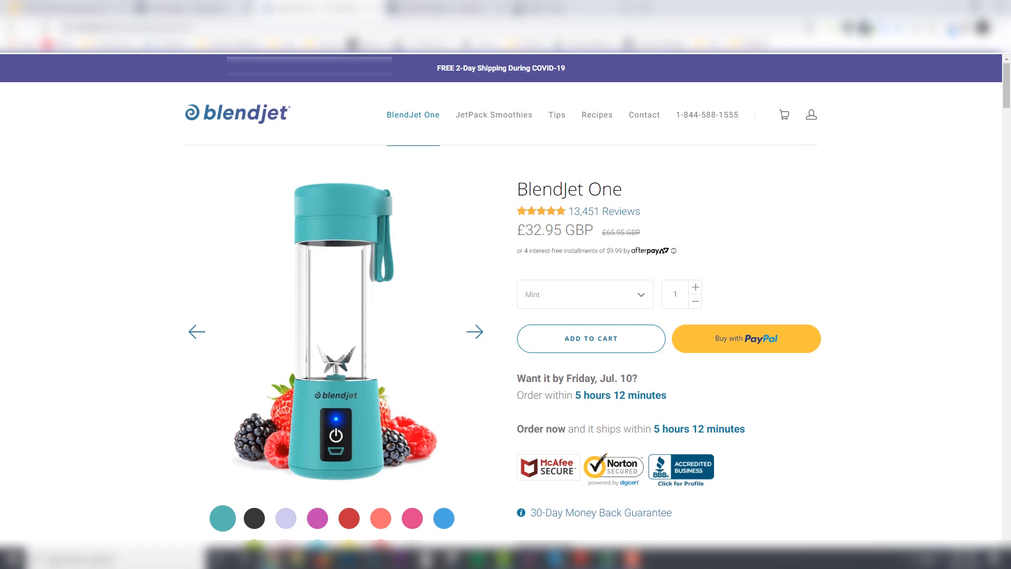
pyautogui.click(864, 27)
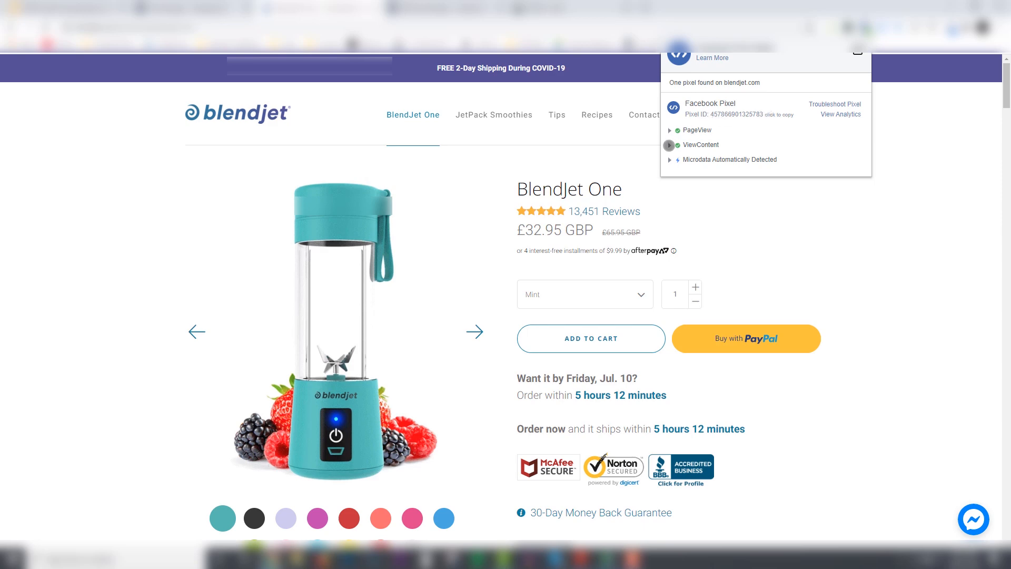
pyautogui.click(671, 145)
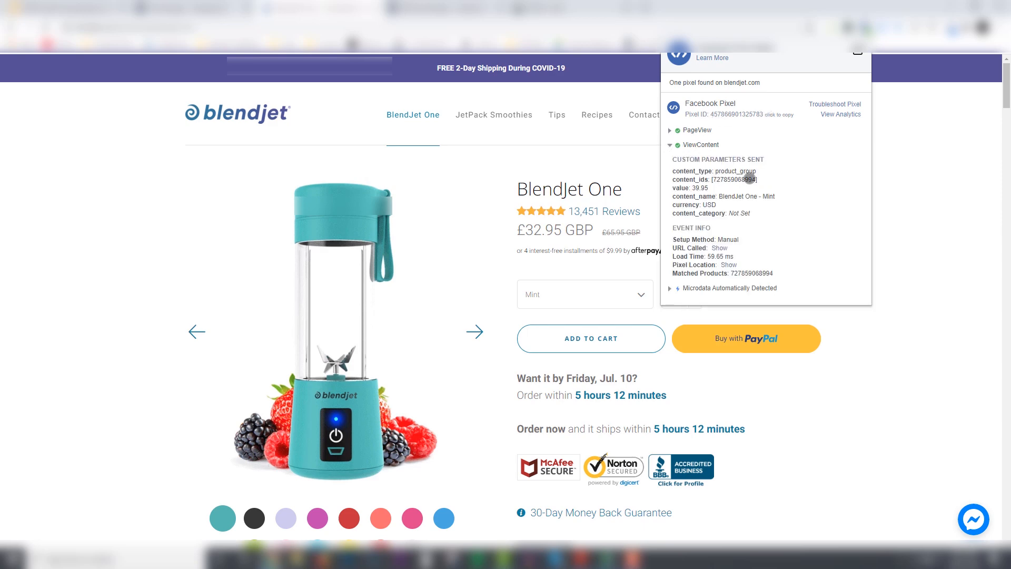
pyautogui.moveTo(755, 179); pyautogui.dragTo(713, 179)
pyautogui.rightClick(718, 180)
pyautogui.click(730, 187)
pyautogui.click(389, 12)
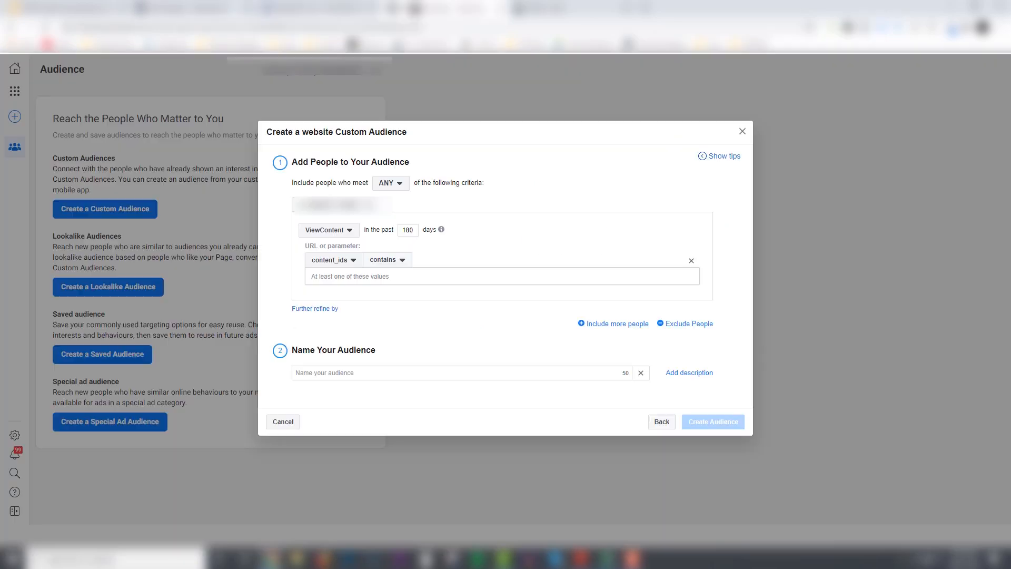
pyautogui.hotkey('ctrl', 'v')
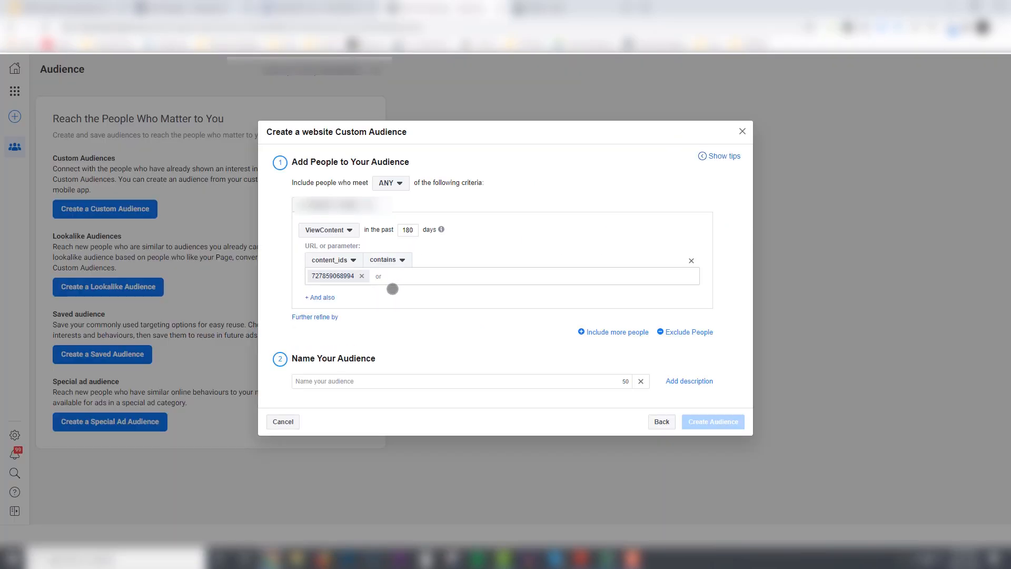
# Step: Name the audience "NAIL POLISH - VC | 180 D" and create it
pyautogui.click(343, 380)
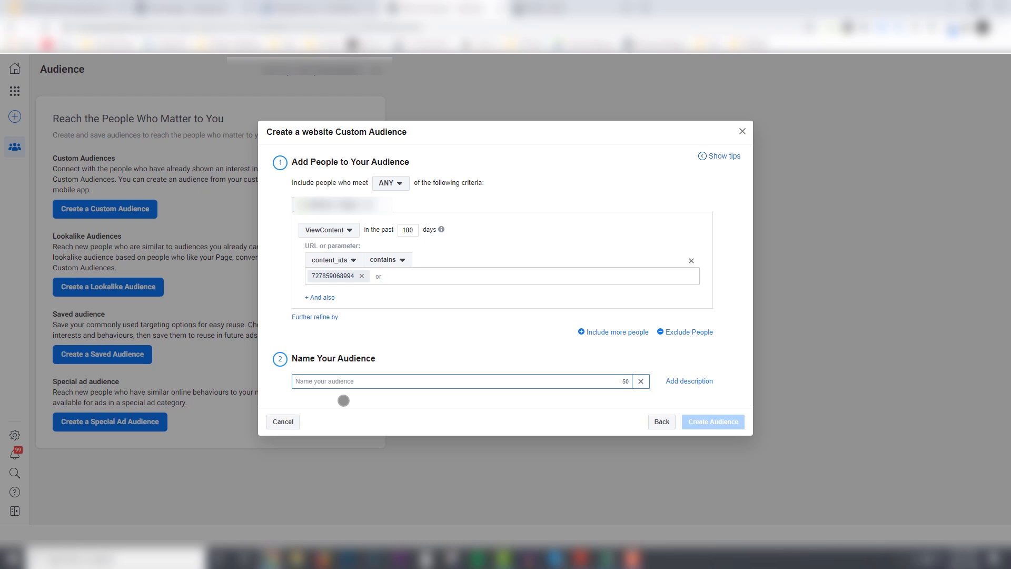
pyautogui.write('nAl')
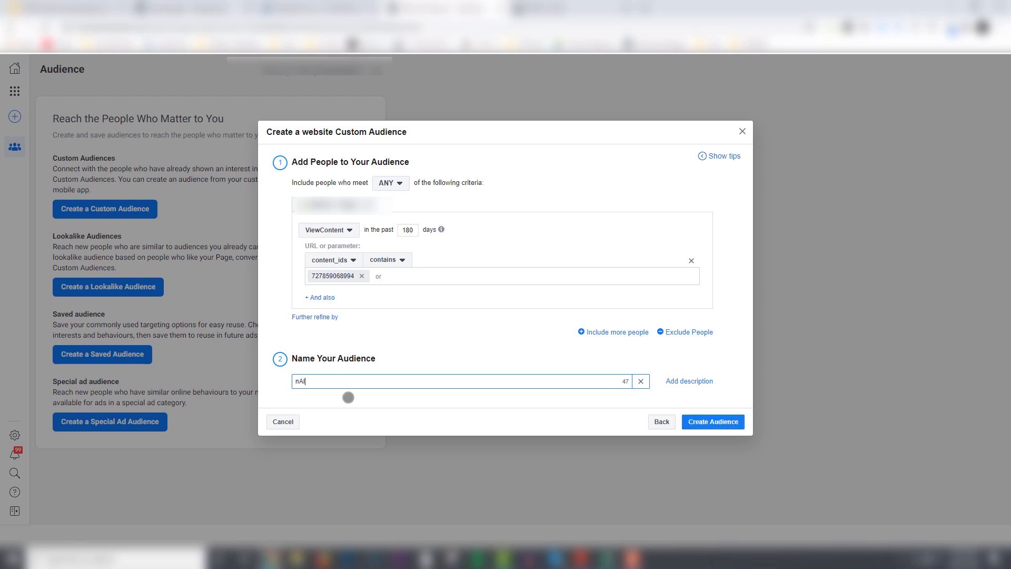
pyautogui.press('BackSpace')
pyautogui.press('BackSpace')
pyautogui.write('NAIL POLISH - vc')
pyautogui.press('BackSpace')
pyautogui.press('BackSpace')
pyautogui.write('VC | 180 D')
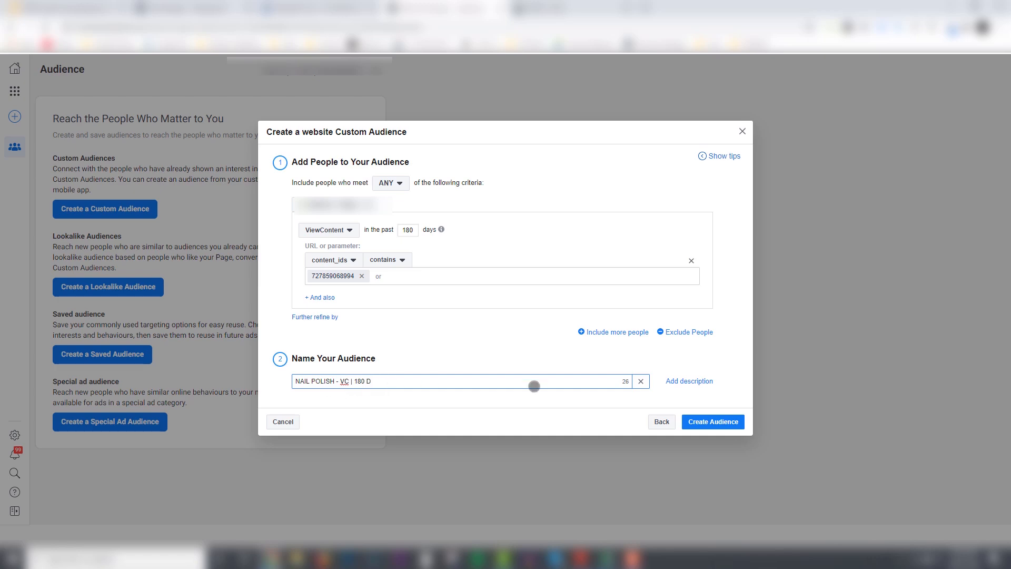
pyautogui.click(717, 421)
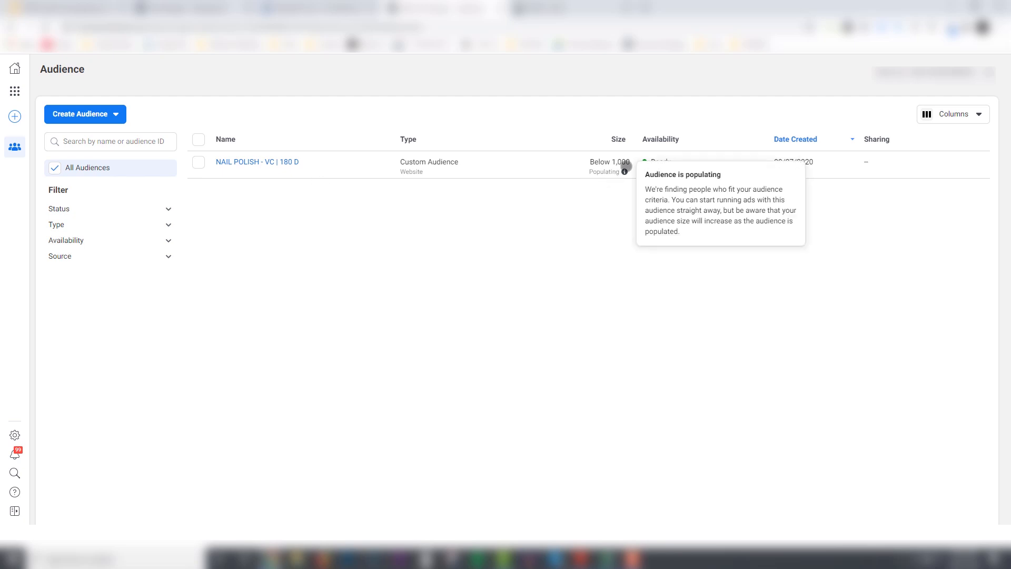
# Step: Start a lookalike audience from NAIL POLISH - VC | 180 D with the United States as its location
pyautogui.click(199, 164)
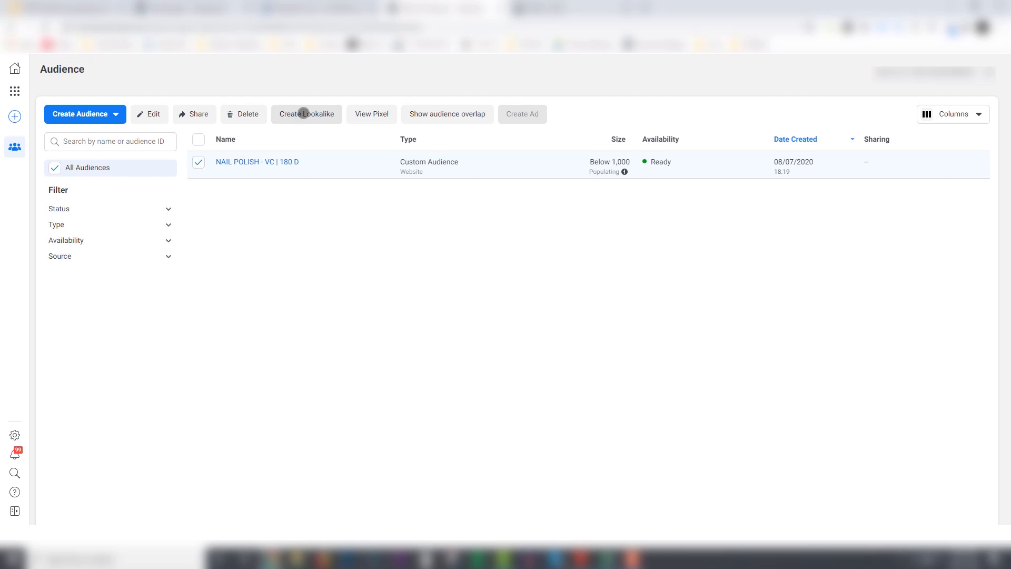
pyautogui.click(304, 113)
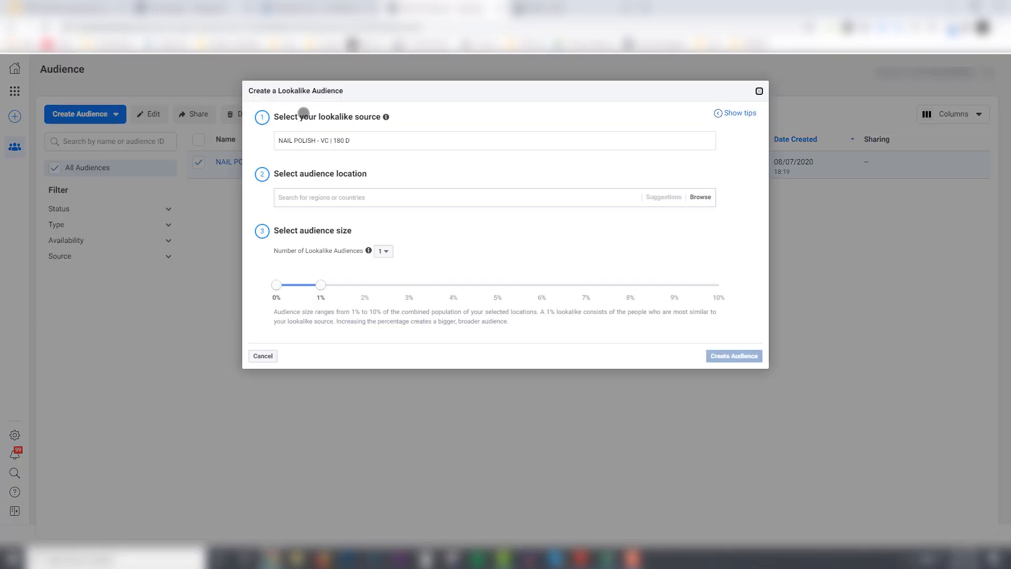
pyautogui.click(349, 195)
pyautogui.write('Uni')
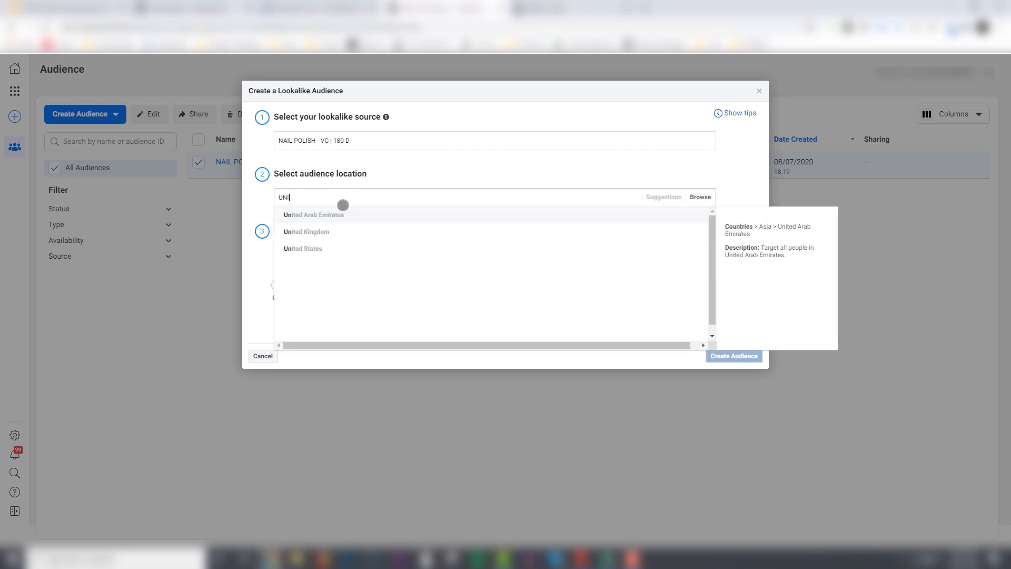
pyautogui.click(323, 248)
pyautogui.click(396, 172)
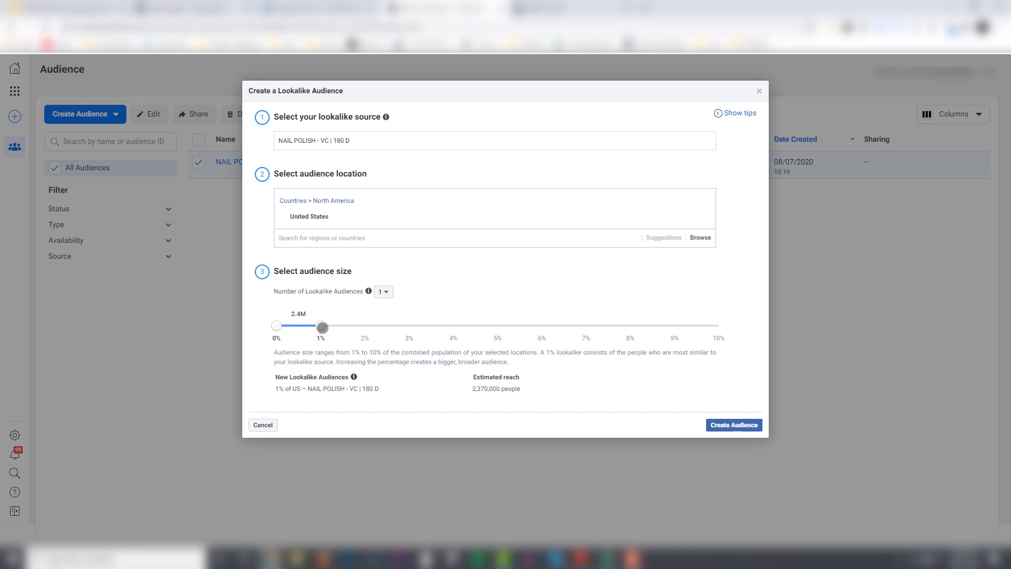
# Step: Try two lookalike audiences covering 0–1% and 1–2%, and close the setup without creating them
pyautogui.moveTo(321, 327)
pyautogui.mouseDown()
pyautogui.moveTo(452, 325)
pyautogui.moveTo(321, 325)
pyautogui.mouseUp()
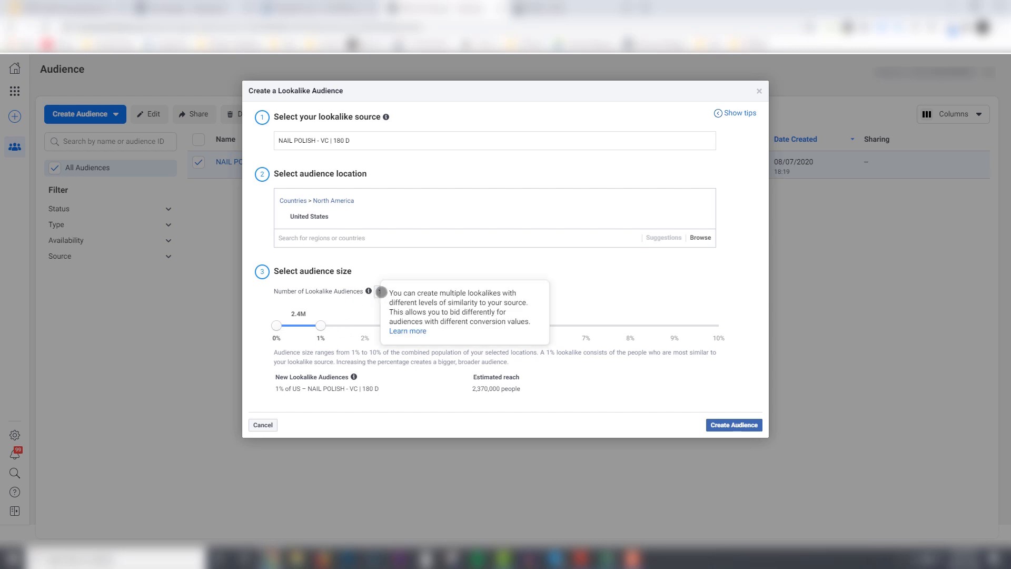
pyautogui.click(383, 291)
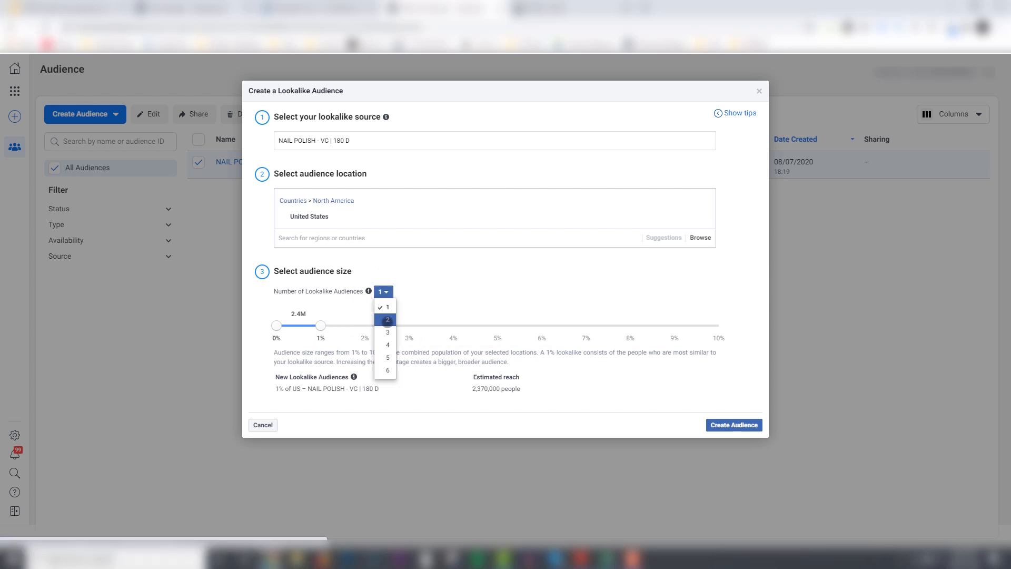
pyautogui.click(388, 320)
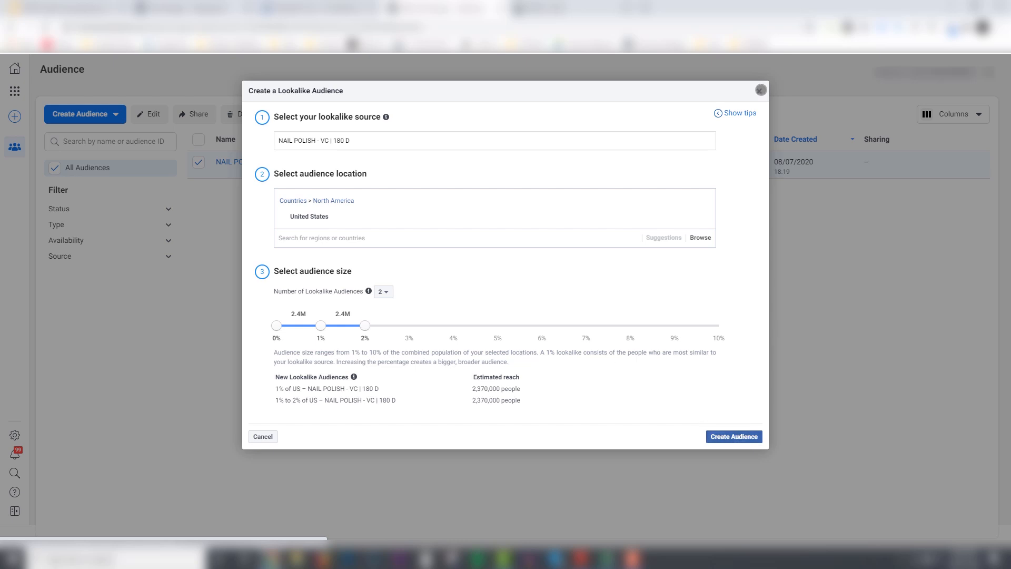
pyautogui.click(760, 91)
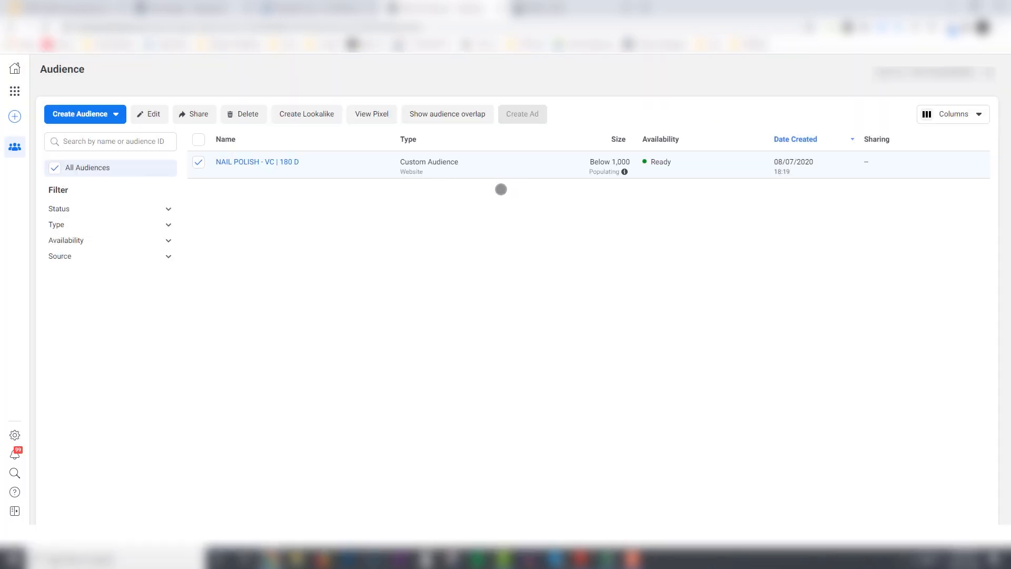
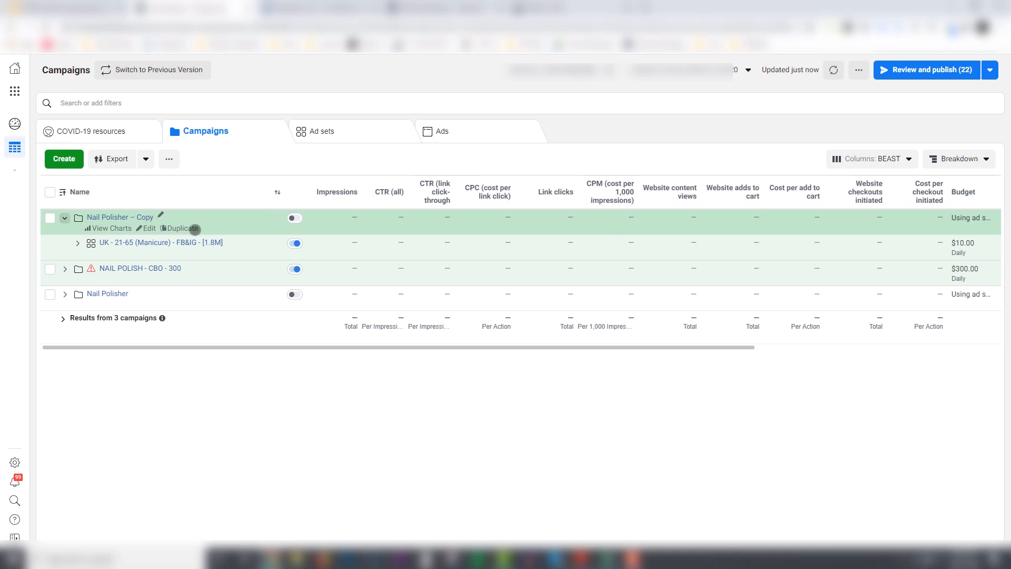
# Step: Select the Nail Polisher – Copy campaign in Ads Manager and filter the list to show only that campaign
pyautogui.click(50, 218)
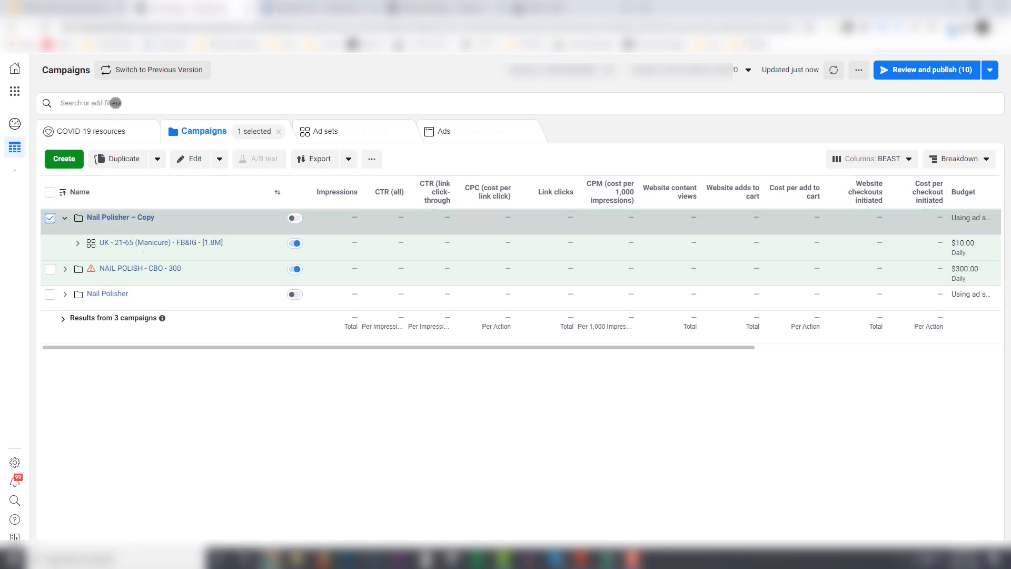
pyautogui.click(114, 103)
pyautogui.click(108, 174)
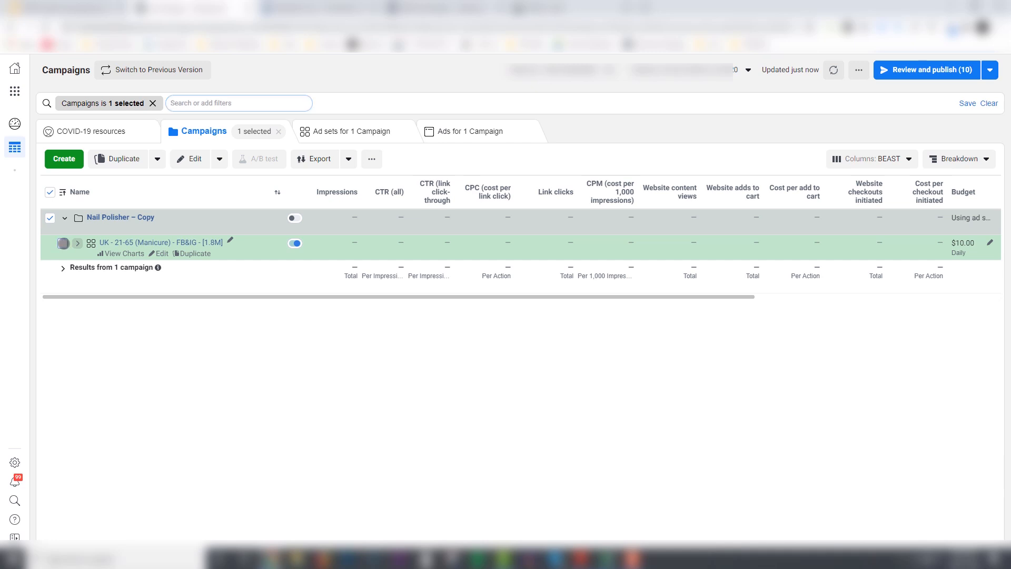
# Step: Rename the copied campaign's Manicure ad set as "UK - 21-65 (VC no ATC | 180 D)" and save it to draft
pyautogui.click(62, 243)
pyautogui.click(236, 242)
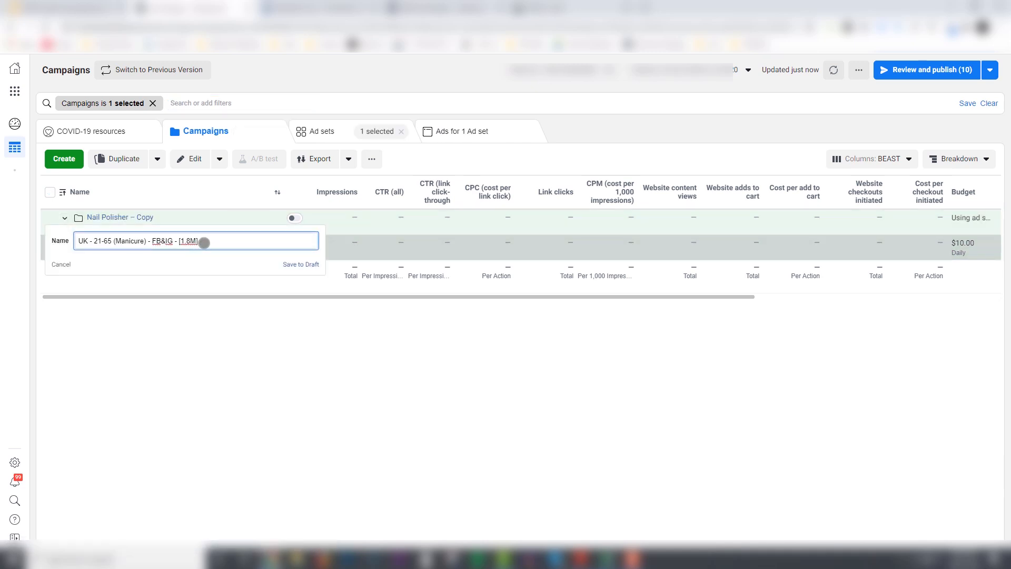
pyautogui.moveTo(203, 242); pyautogui.dragTo(138, 241)
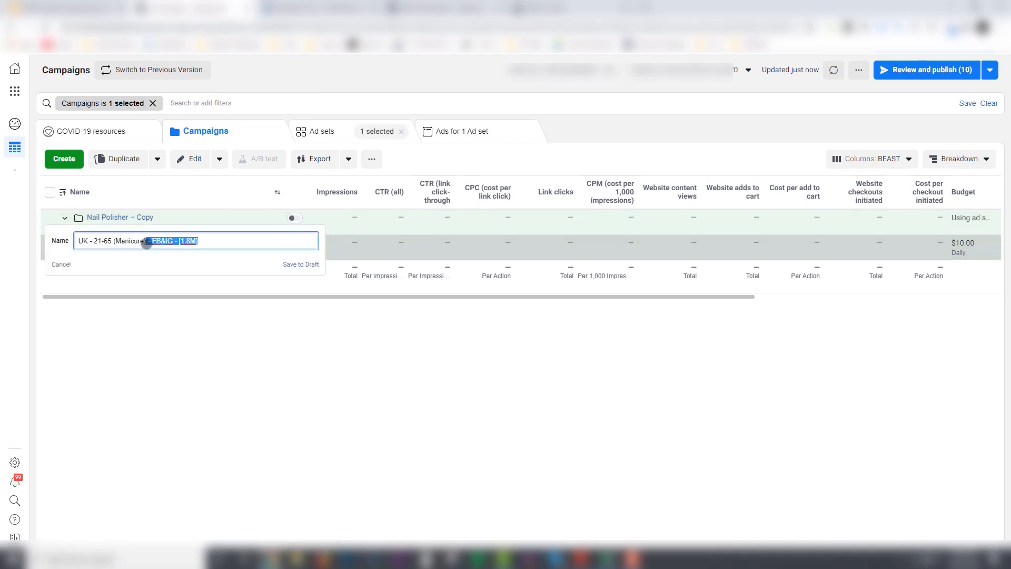
pyautogui.press('BackSpace')
pyautogui.moveTo(144, 242); pyautogui.dragTo(122, 243)
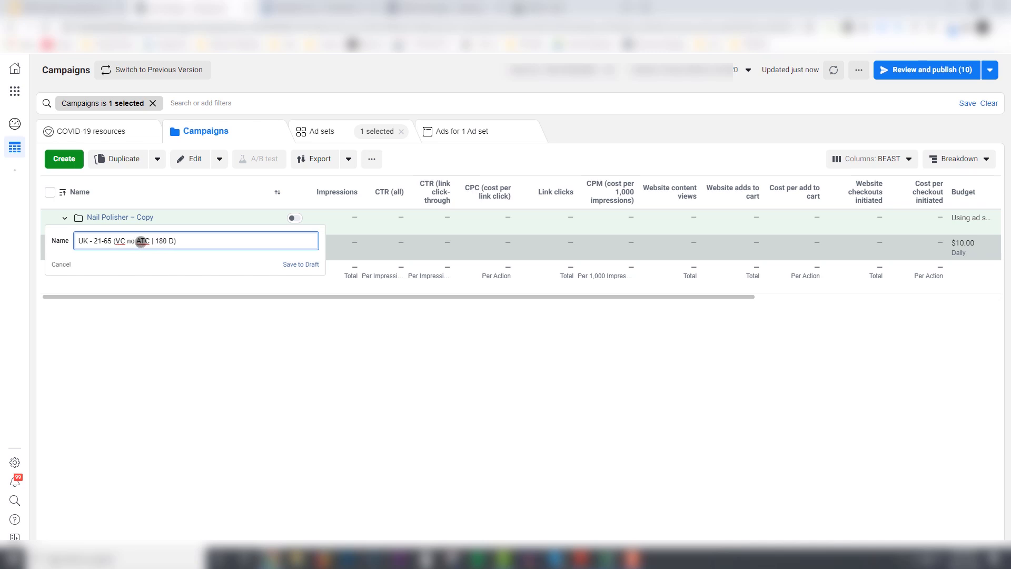
pyautogui.click(303, 264)
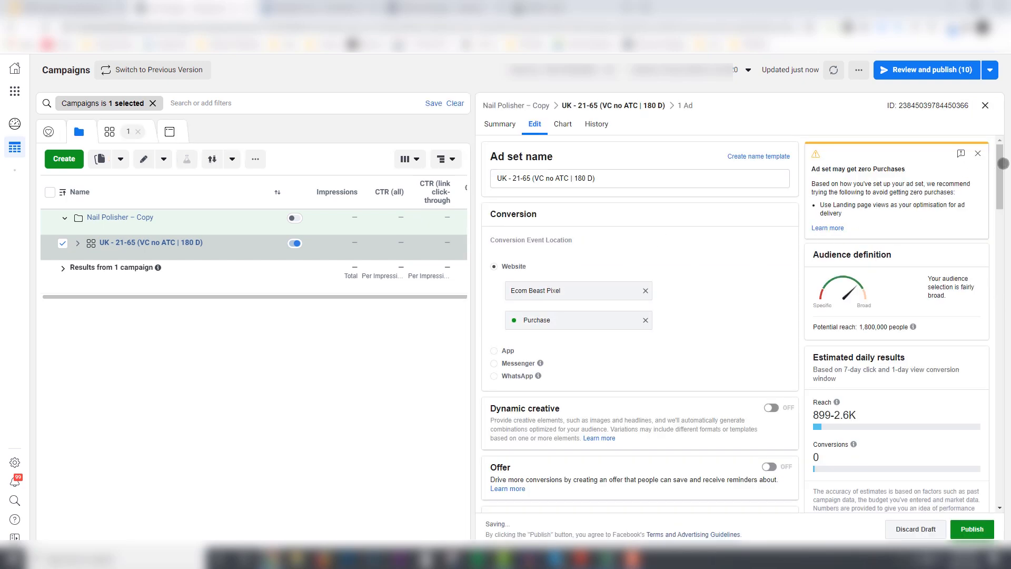
# Step: Replace the UK - 21-65 (VC no ATC | 180 D) ad set's location with the Worldwide region
pyautogui.moveTo(1001, 163); pyautogui.dragTo(985, 238)
pyautogui.moveTo(700, 154); pyautogui.dragTo(664, 153)
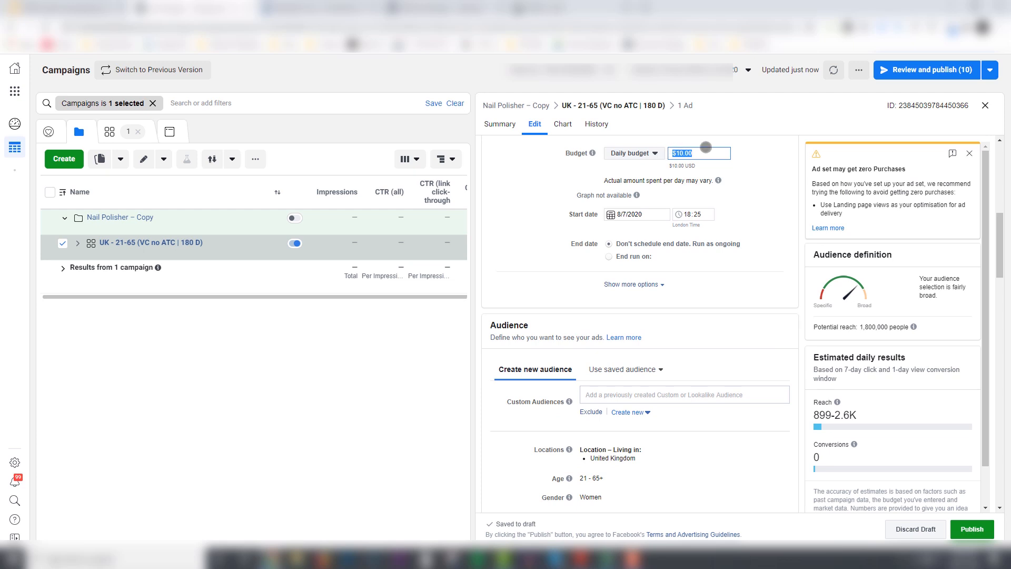
pyautogui.click(802, 190)
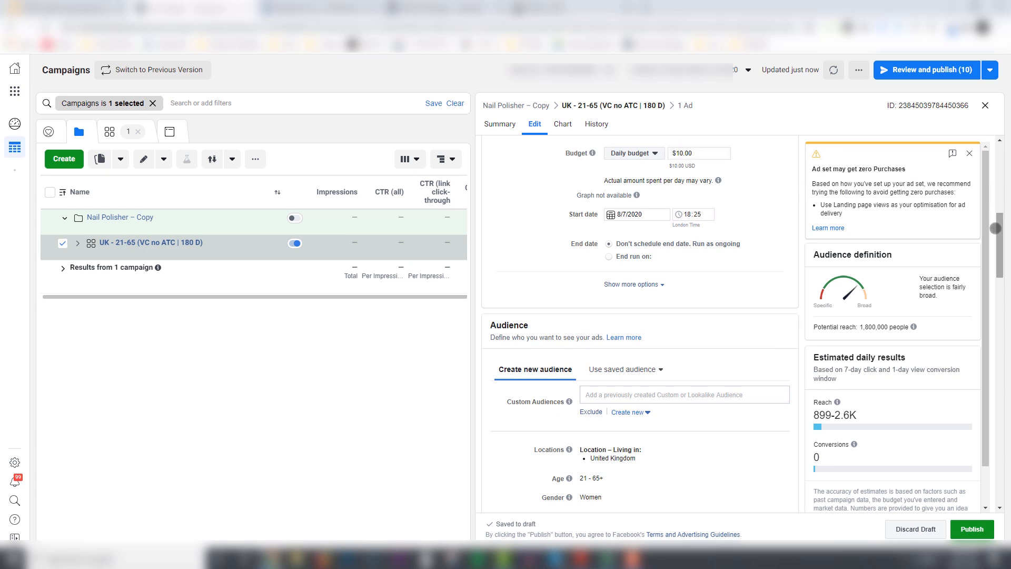
pyautogui.moveTo(993, 219); pyautogui.dragTo(993, 269)
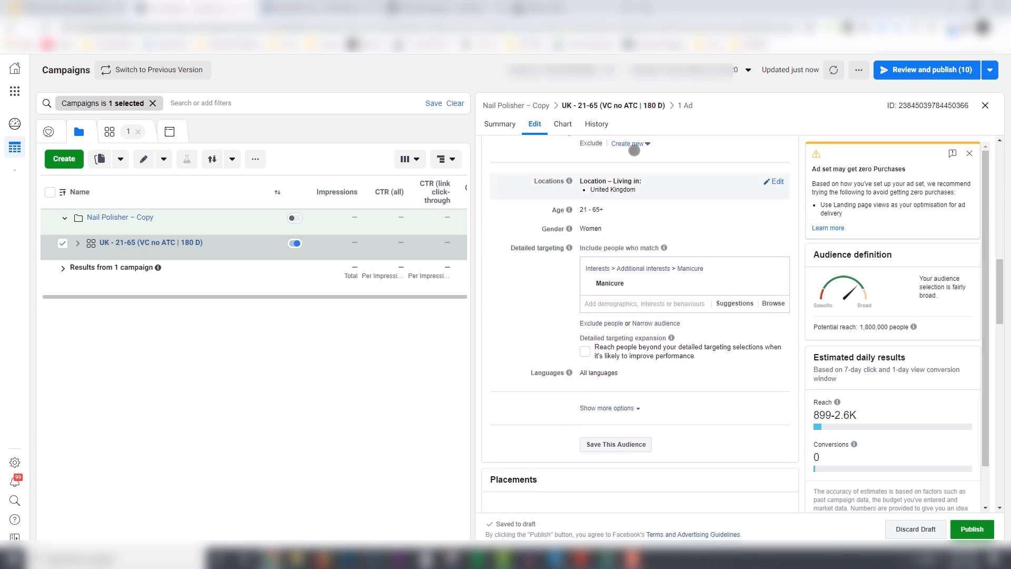
pyautogui.click(776, 183)
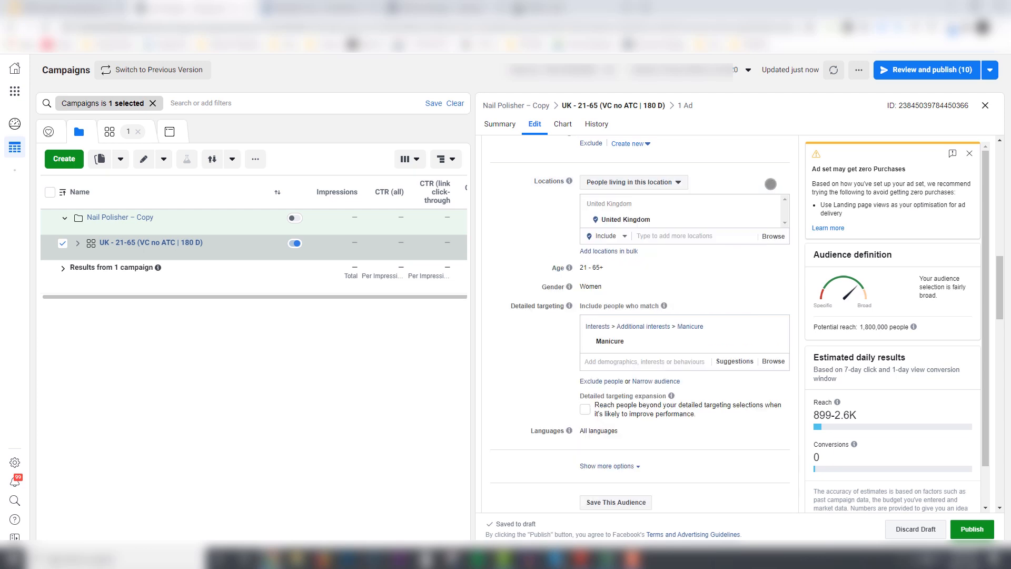
pyautogui.click(669, 234)
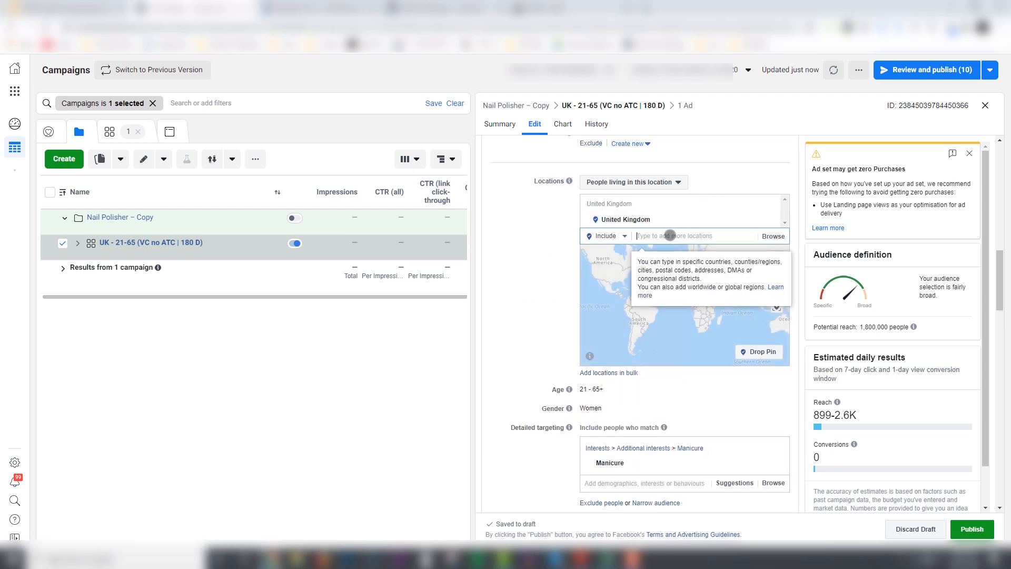
pyautogui.write('worldwide')
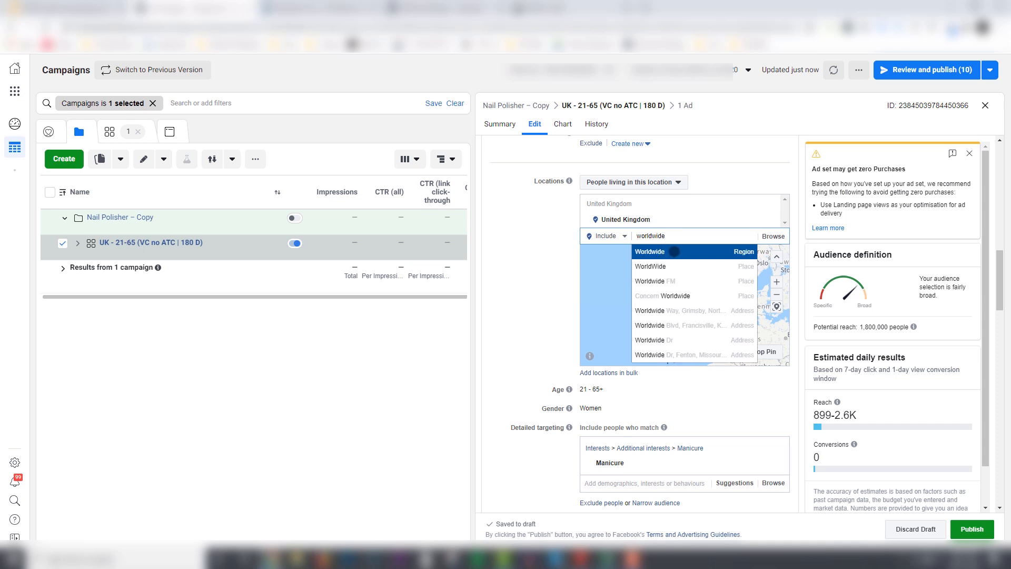
pyautogui.press('Return')
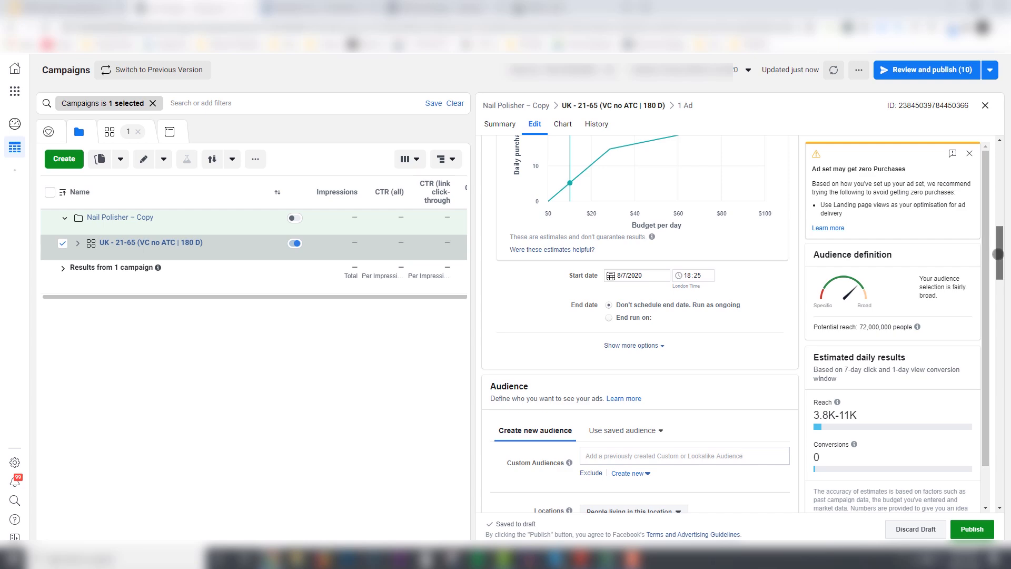
# Step: Remove the Manicure interest from detailed targeting and include the custom audience NAIL POLISH - VC | 180 D
pyautogui.moveTo(999, 250); pyautogui.dragTo(1000, 318)
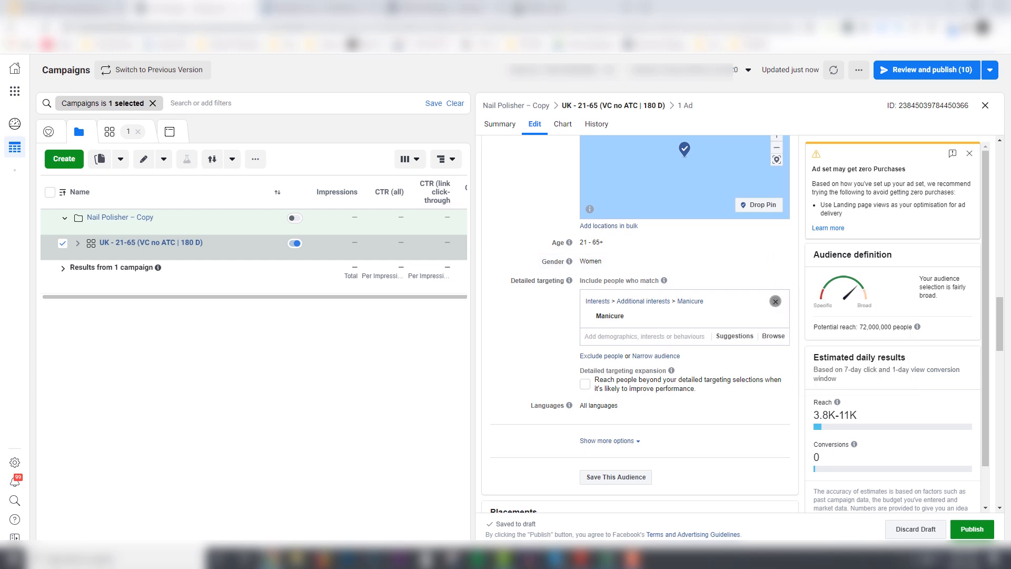
pyautogui.click(775, 301)
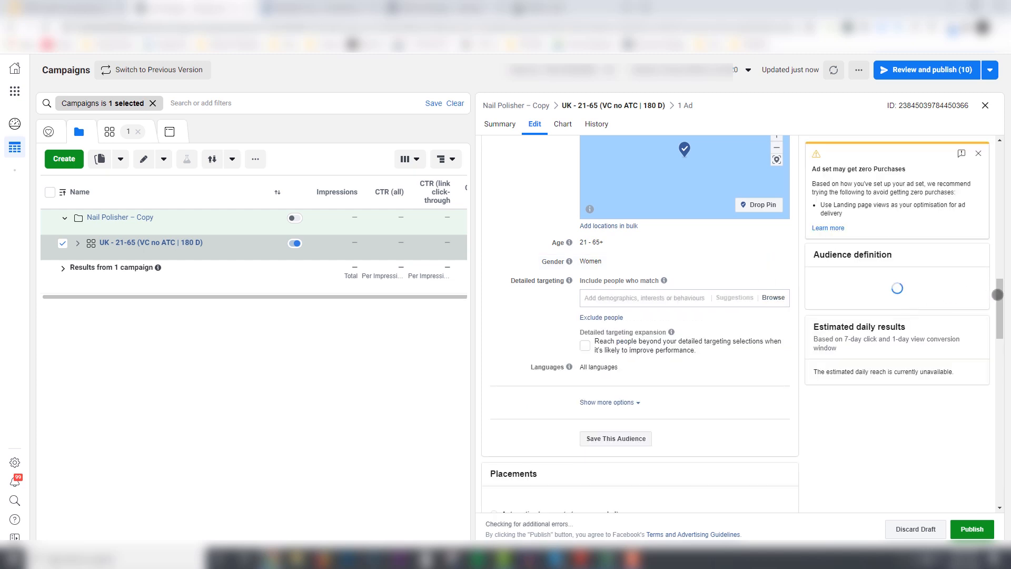
pyautogui.moveTo(991, 323); pyautogui.dragTo(986, 272)
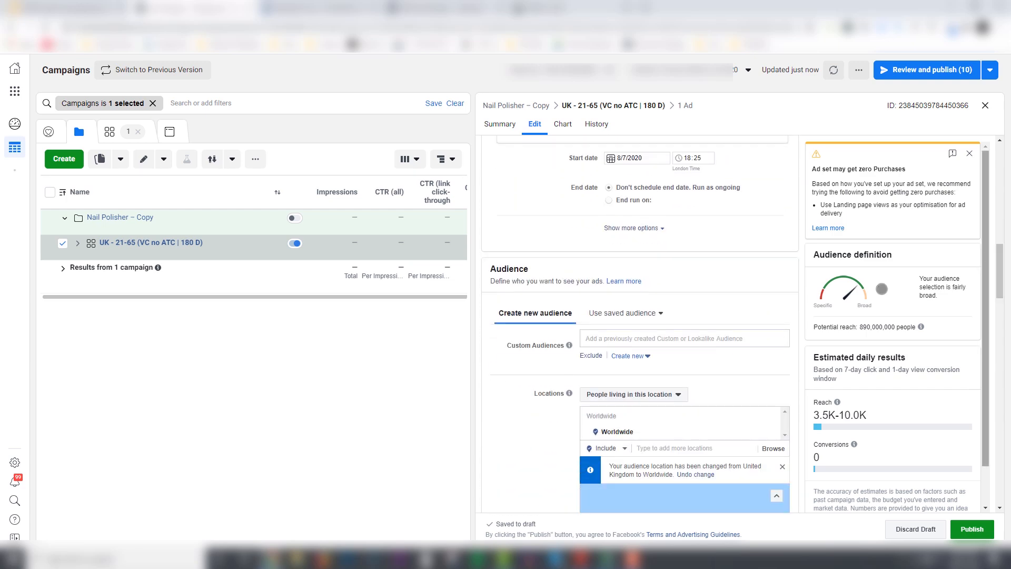
pyautogui.click(597, 336)
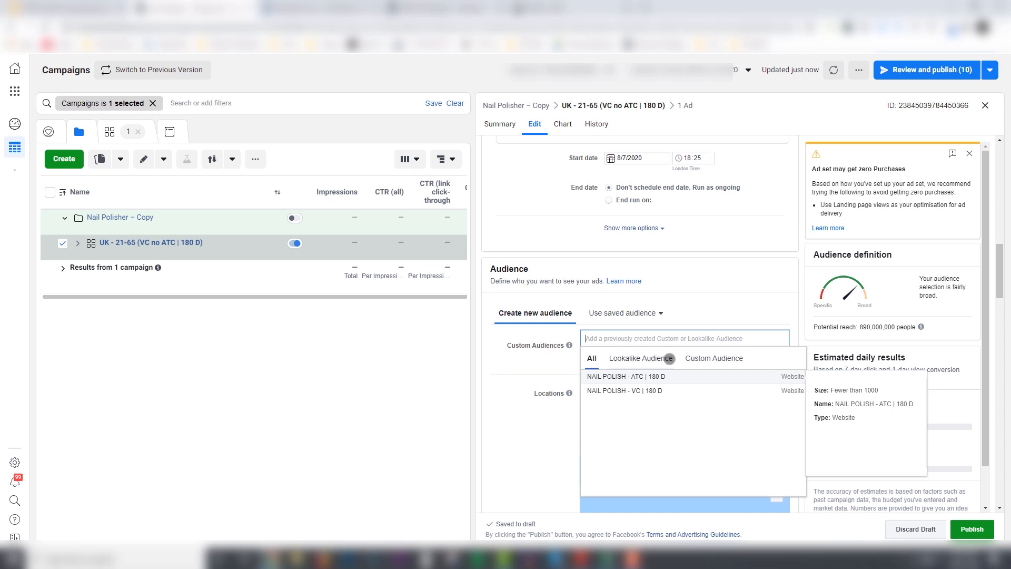
pyautogui.click(714, 358)
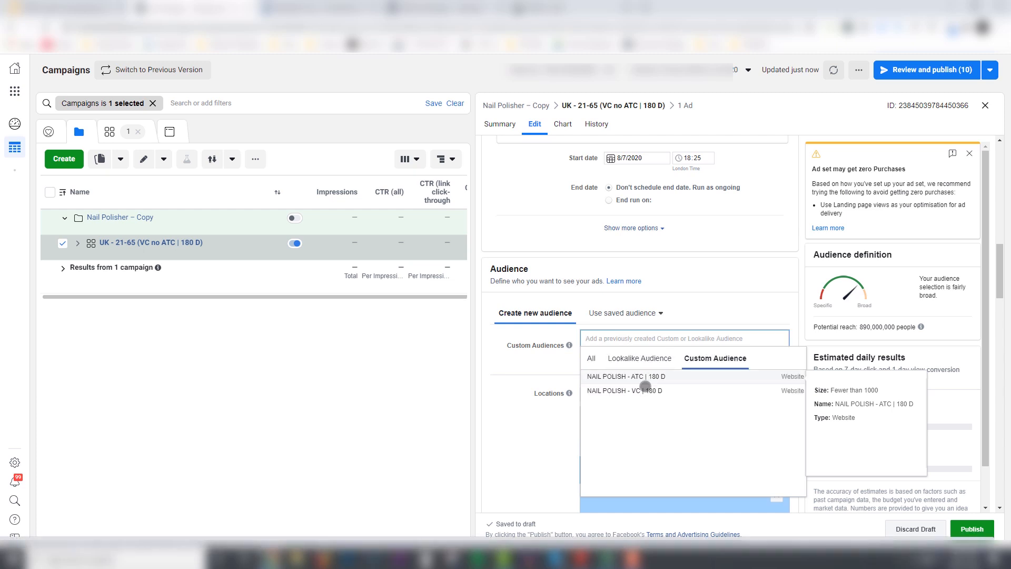
pyautogui.click(640, 360)
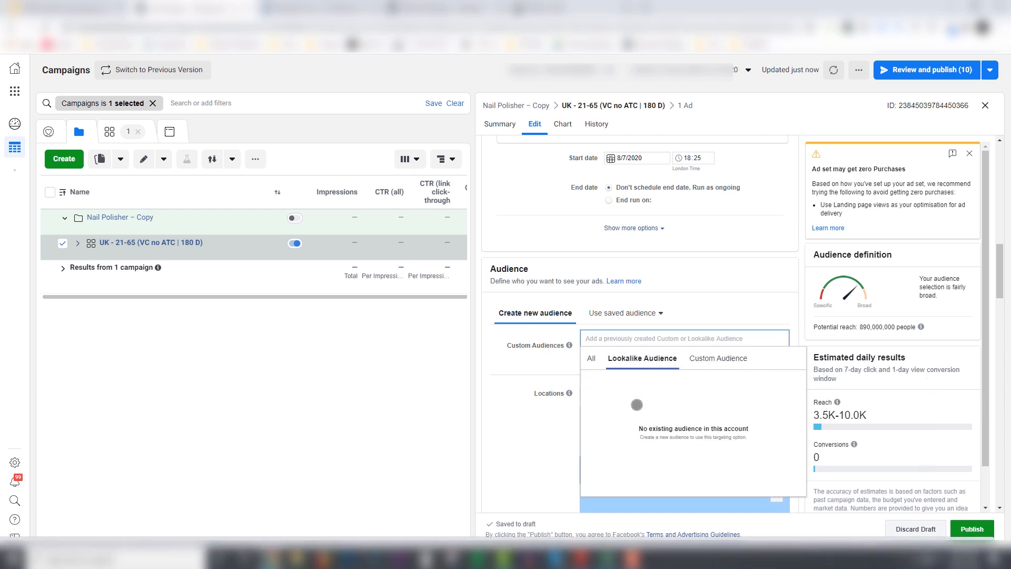
pyautogui.click(699, 367)
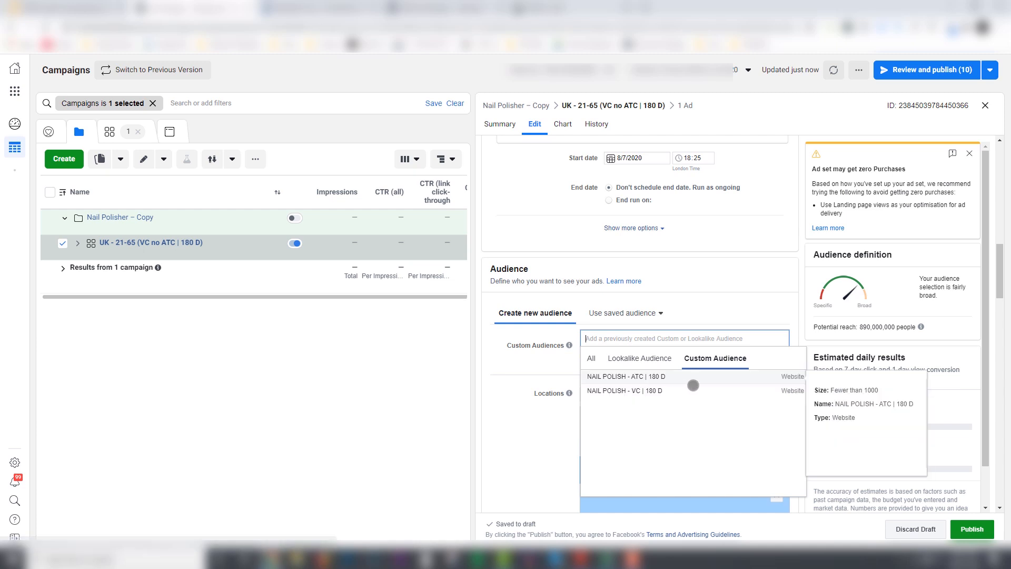
pyautogui.click(626, 391)
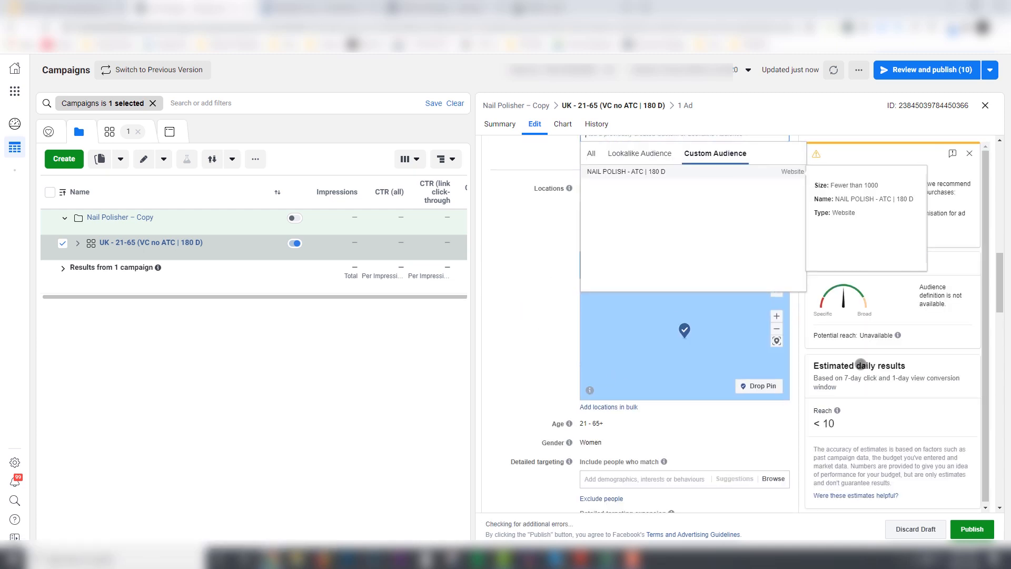
# Step: Exclude the custom audience NAIL POLISH - ATC | 180 D from the ad set's targeting
pyautogui.scroll(3, 524, 300)
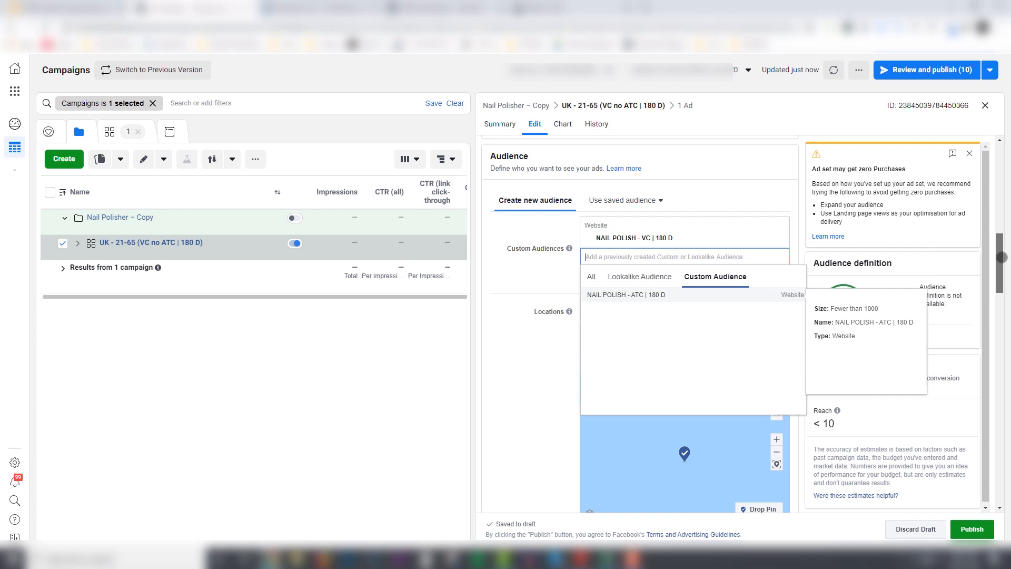
pyautogui.click(516, 289)
pyautogui.click(588, 284)
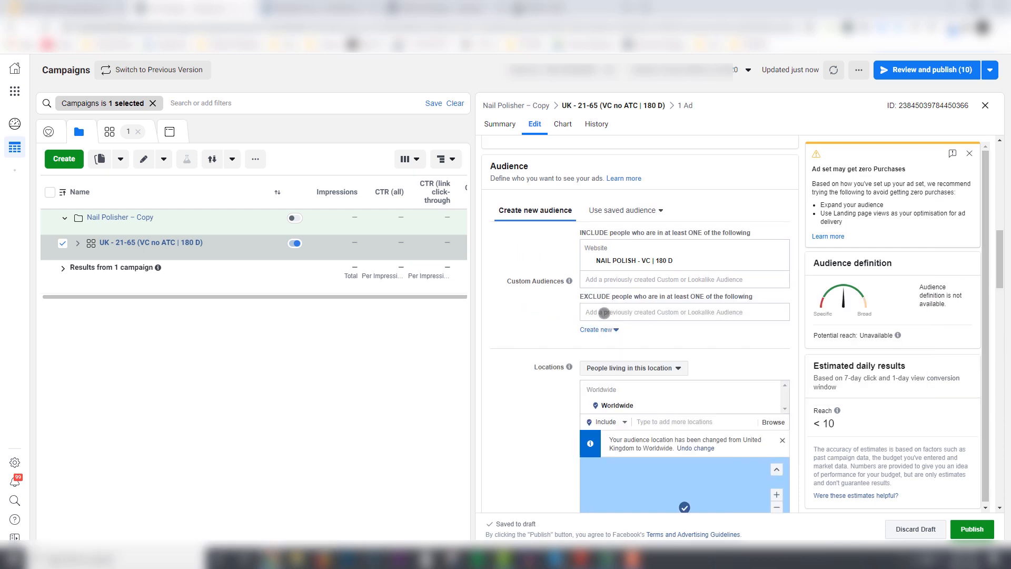
pyautogui.click(604, 313)
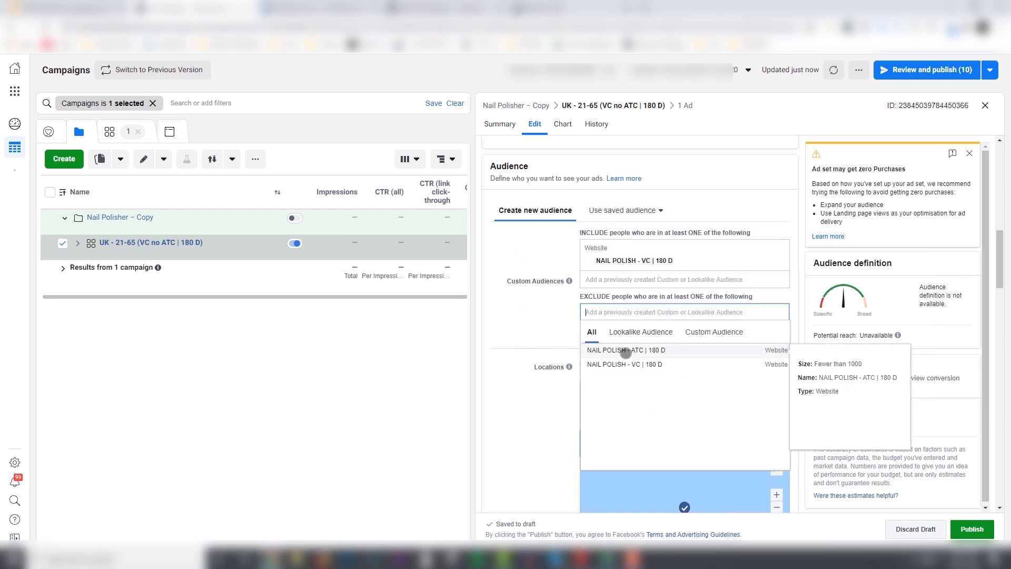
pyautogui.click(626, 350)
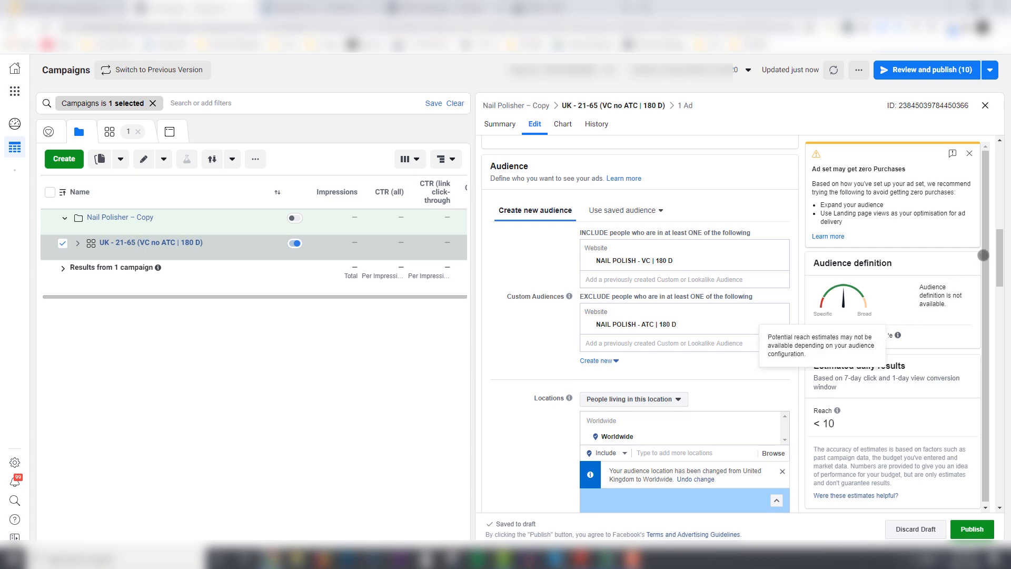
# Step: Expand the additional placement and delivery options and review the ad set's device, inventory filter and conversion window settings
pyautogui.moveTo(997, 255); pyautogui.dragTo(975, 470)
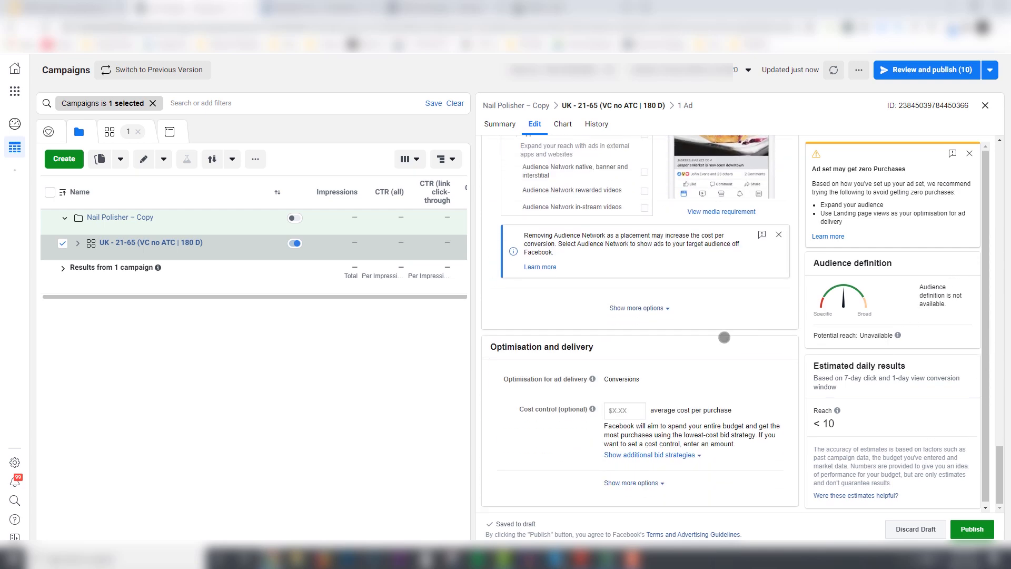
pyautogui.click(664, 310)
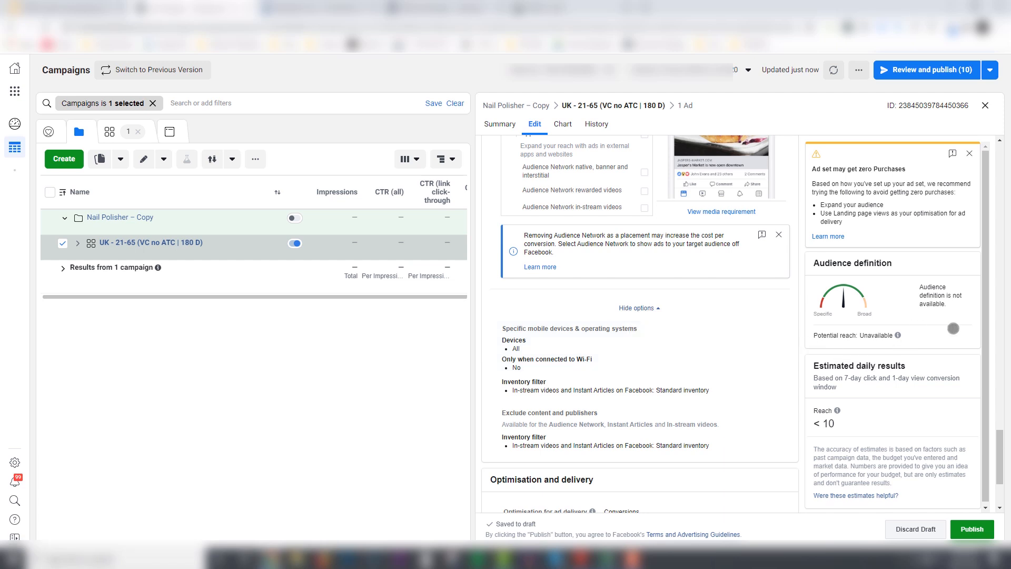
pyautogui.scroll(-1, 983, 324)
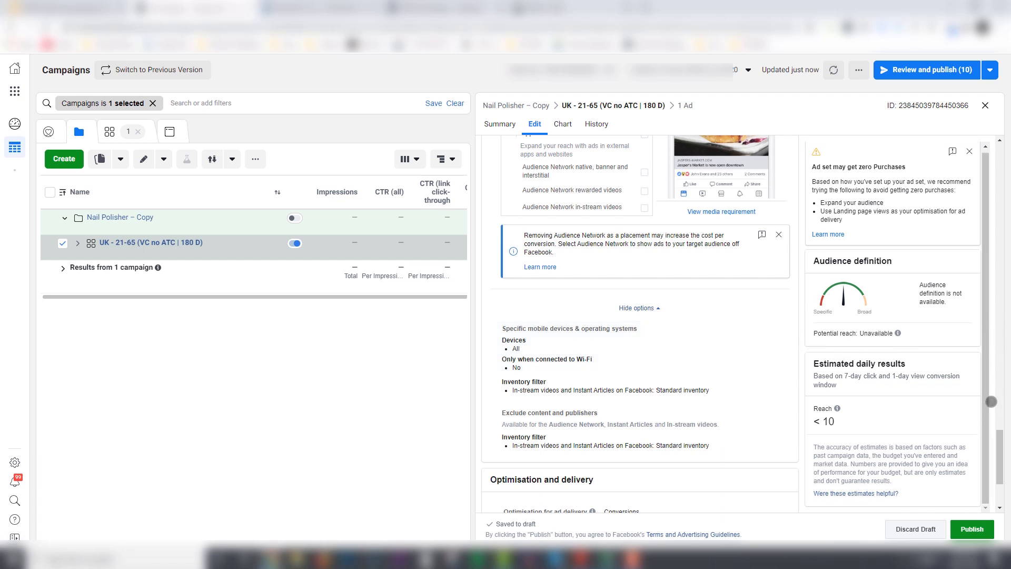
pyautogui.moveTo(997, 435); pyautogui.dragTo(996, 461)
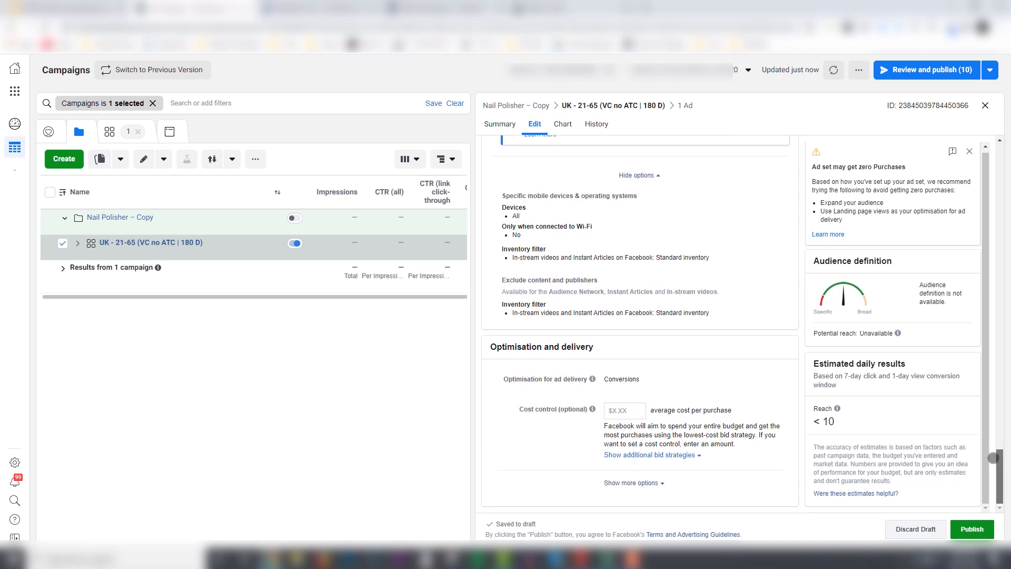
pyautogui.click(654, 481)
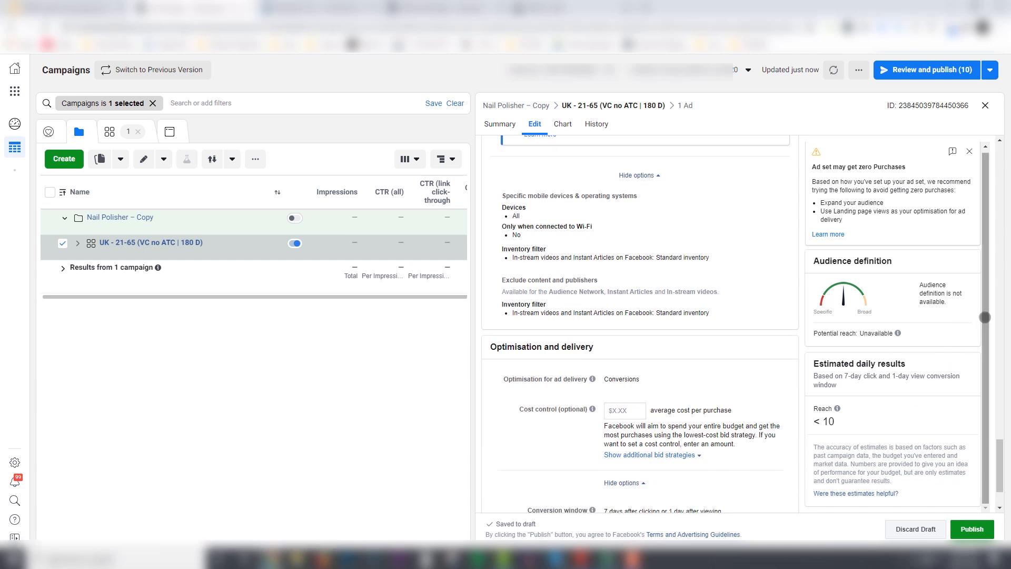
pyautogui.moveTo(998, 451); pyautogui.dragTo(998, 467)
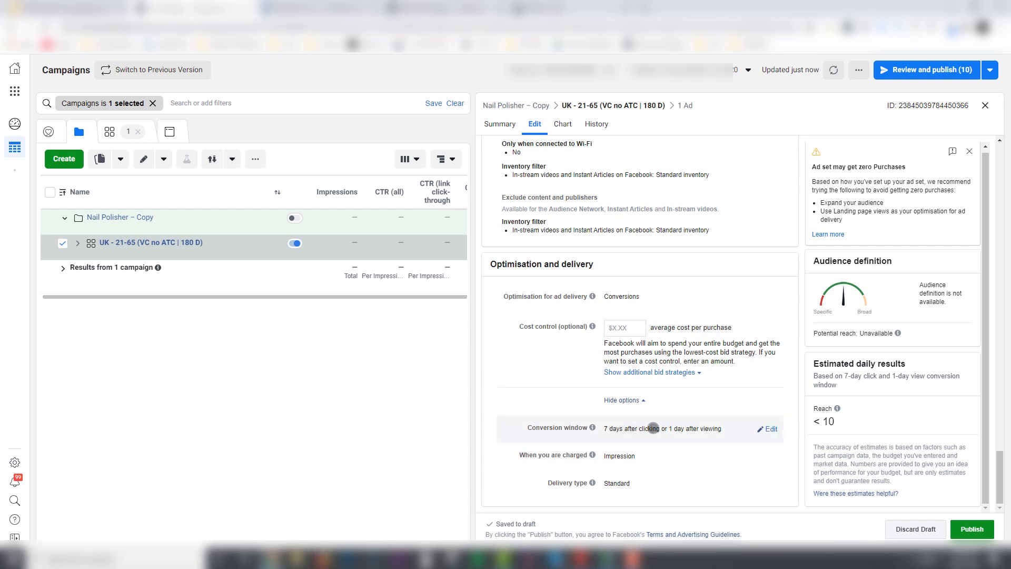
pyautogui.scroll(15, 996, 468)
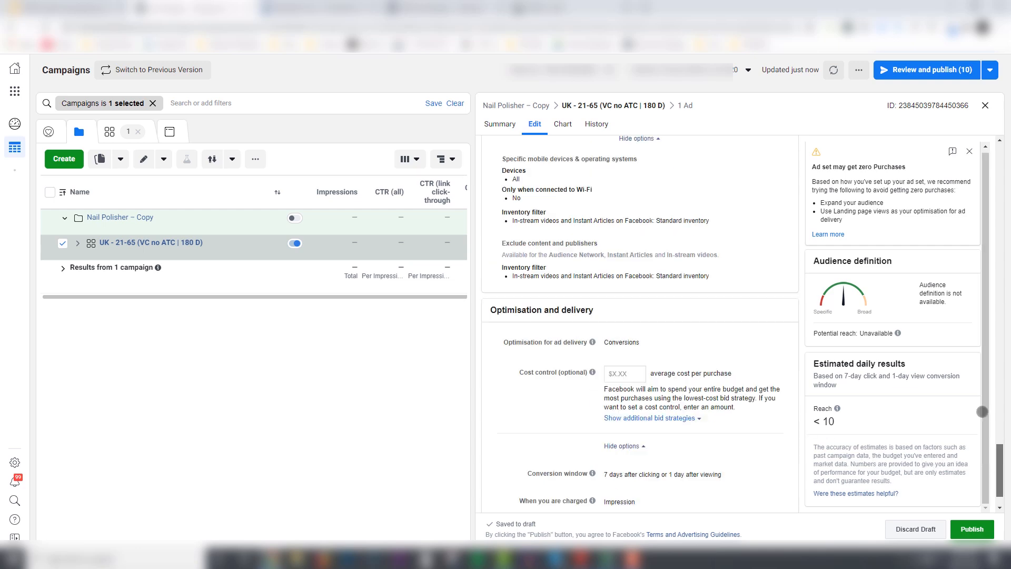
# Step: Close the ad set editor and expand the ad set in the campaign list to show its ad
pyautogui.click(985, 105)
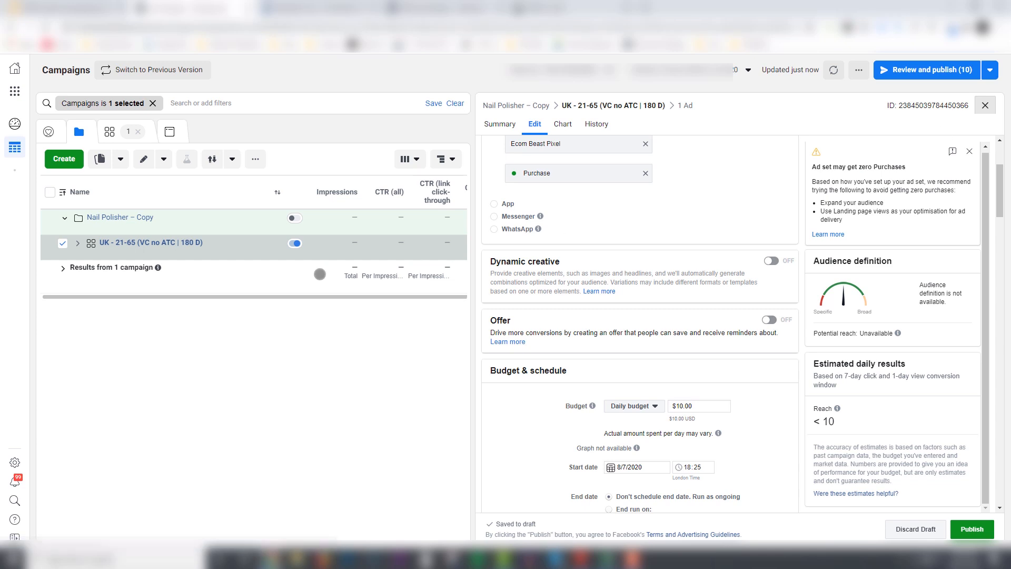
pyautogui.click(78, 243)
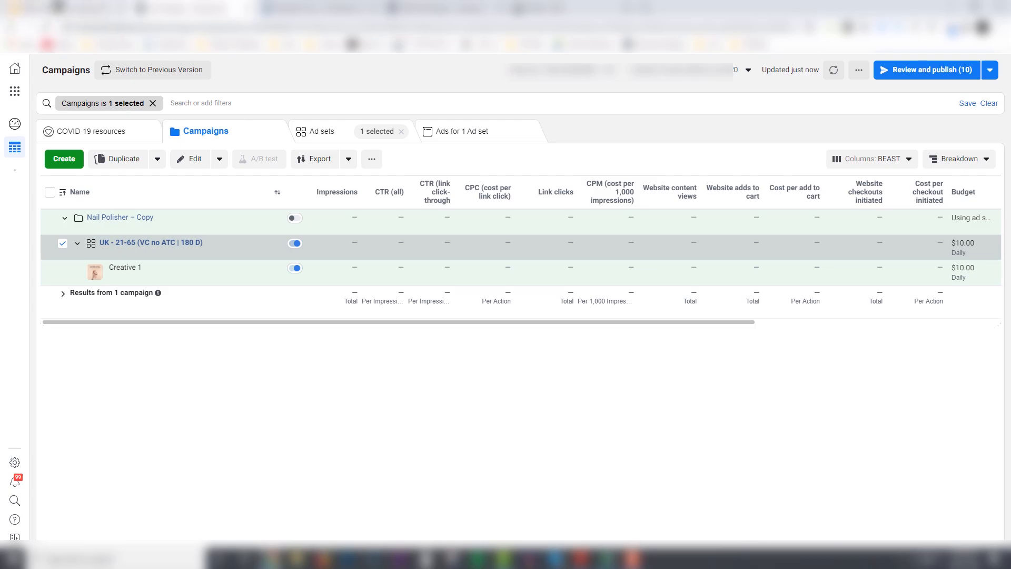
# Step: Switch to the course presentation in Google Slides and go through the Running & Growing slide up to the Important Information slide
pyautogui.click(59, 7)
pyautogui.click(20, 349)
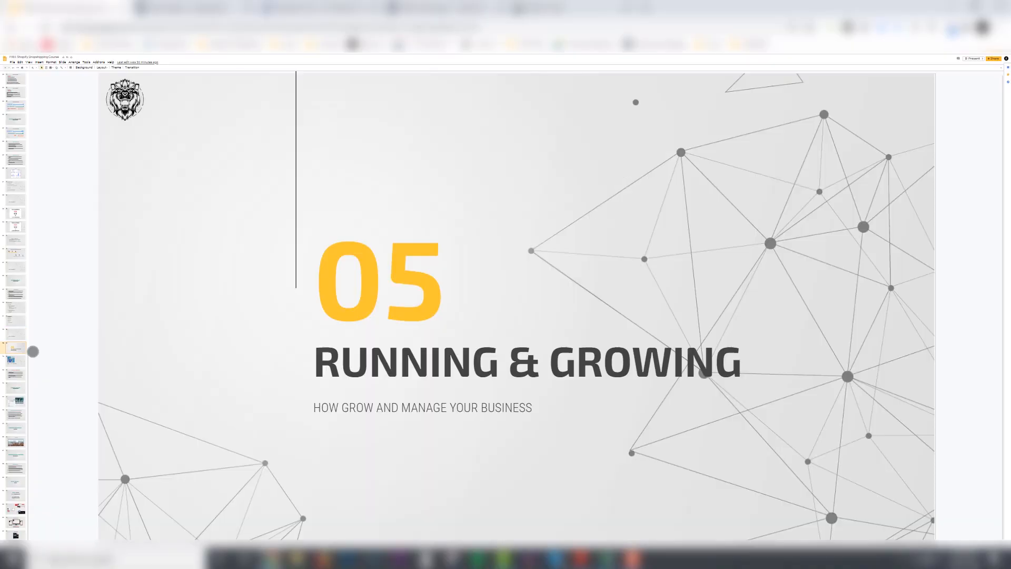
pyautogui.press('Down')
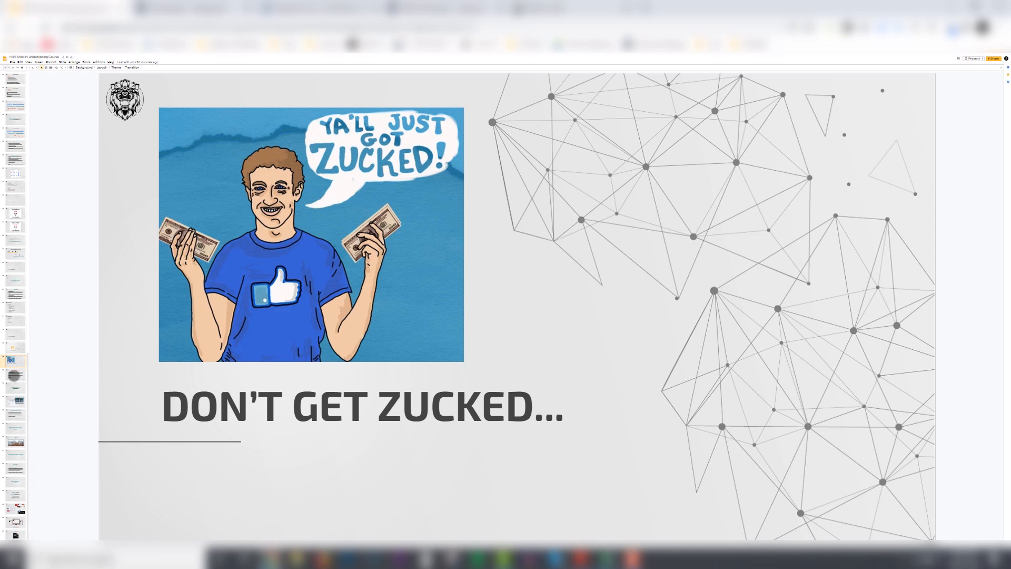
pyautogui.click(14, 375)
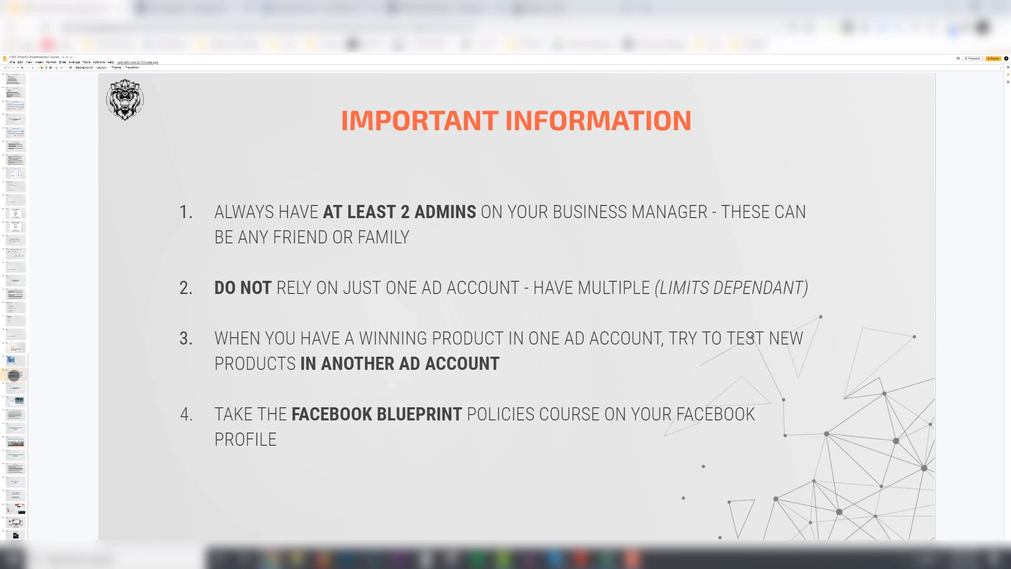